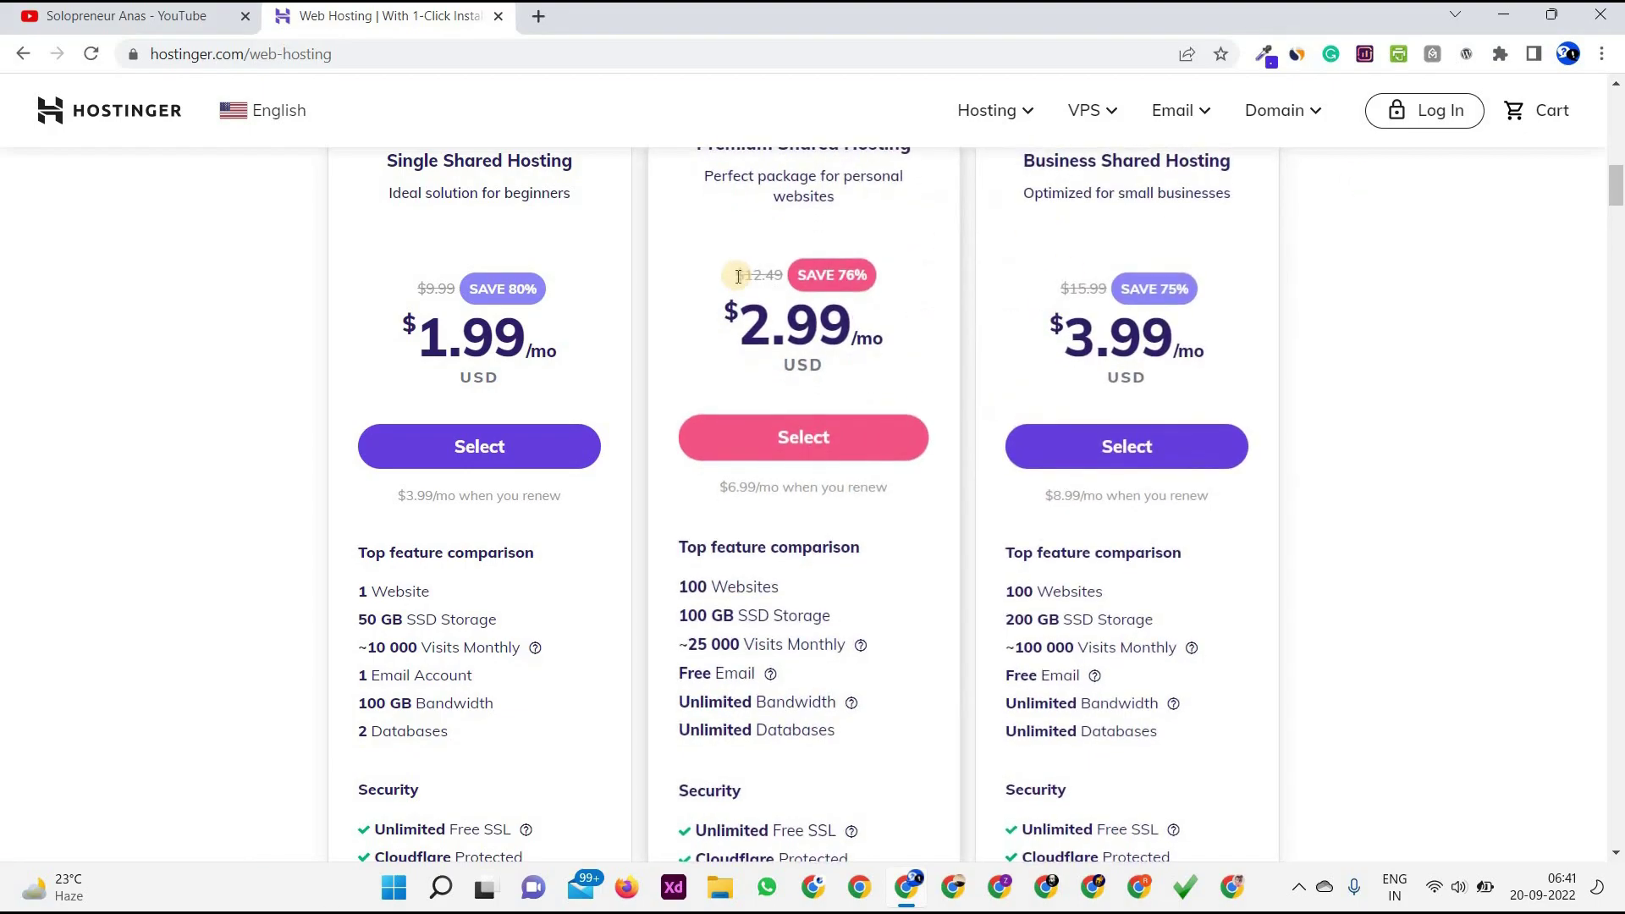
Step: Select the Premium Shared Hosting plan and choose the 12-month billing period after comparing it with the 48-month option
scroll(811, 269, up, 2)
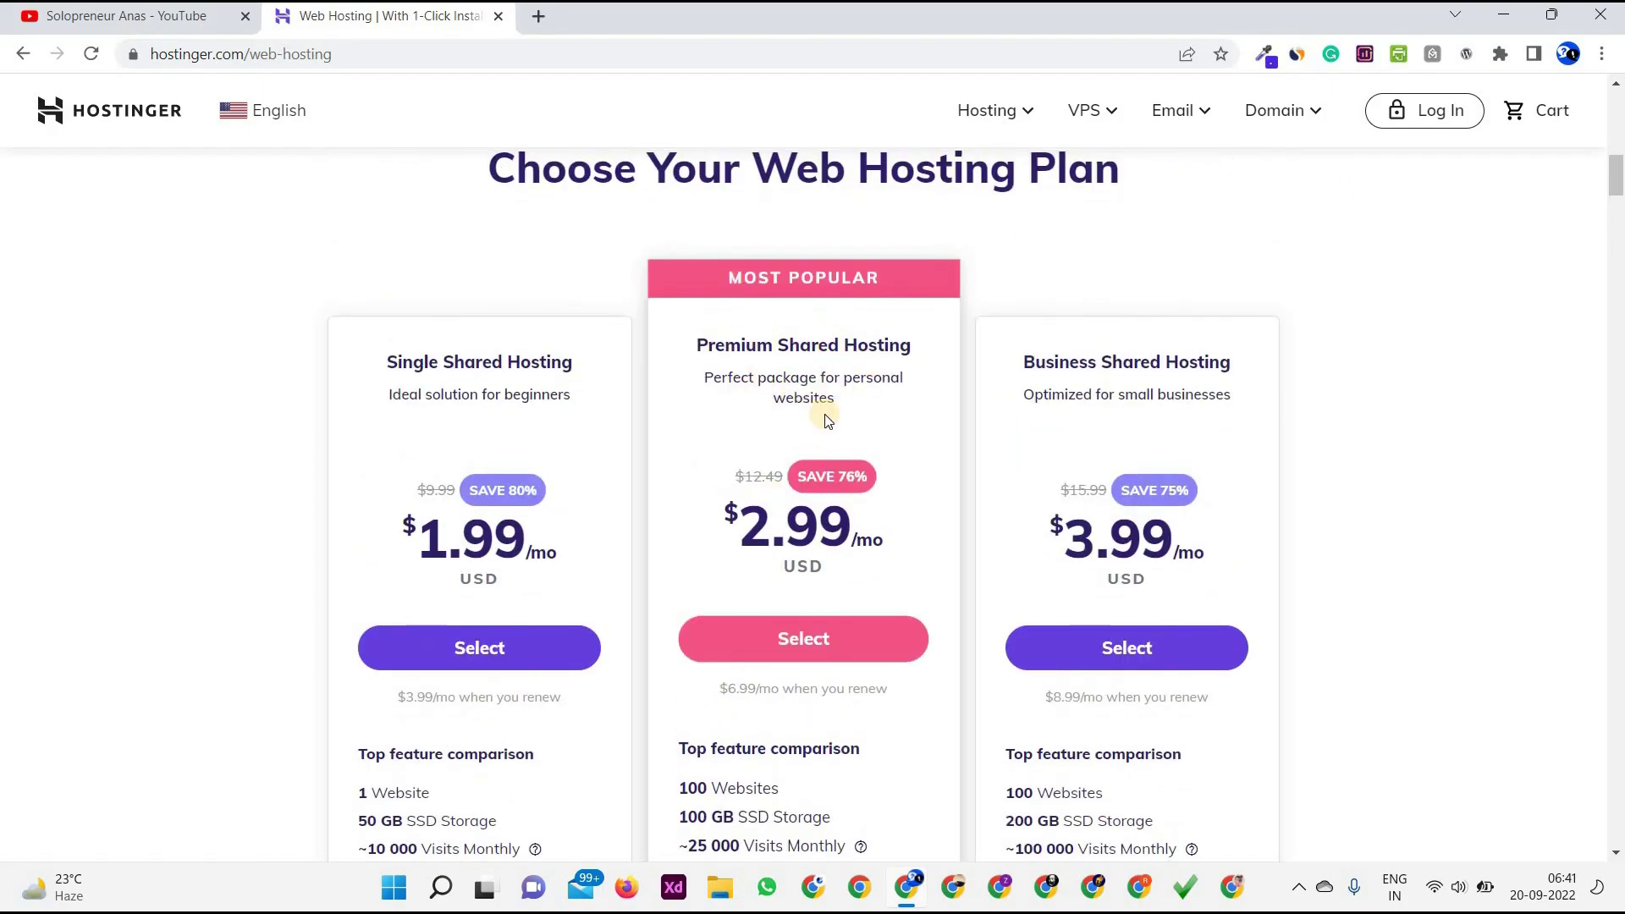
click(792, 666)
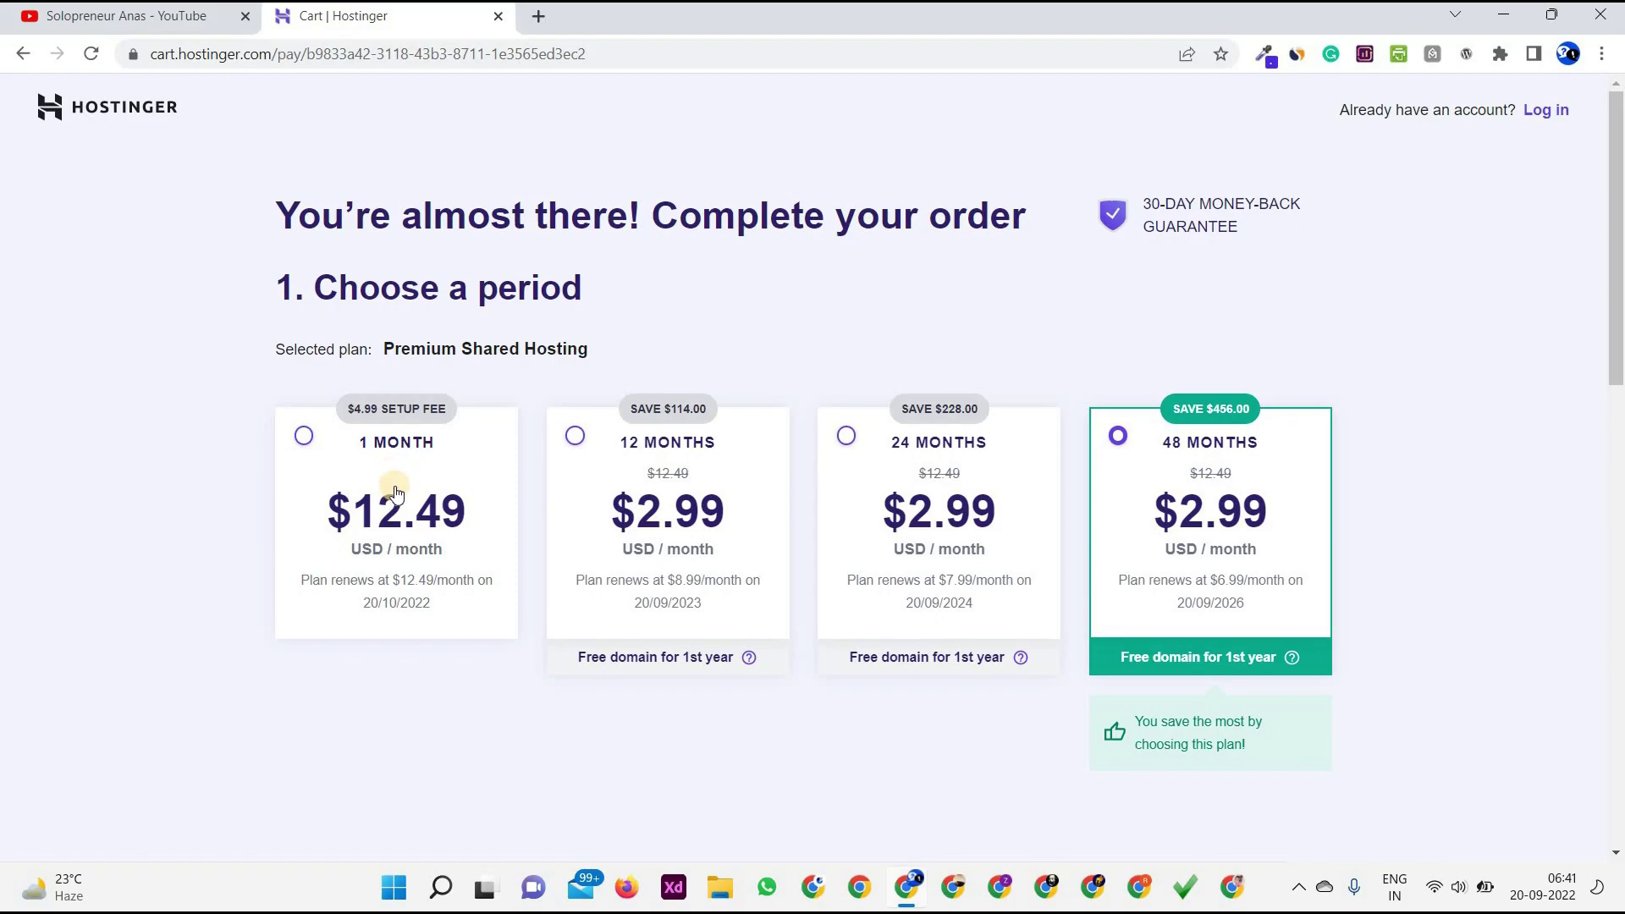
click(600, 477)
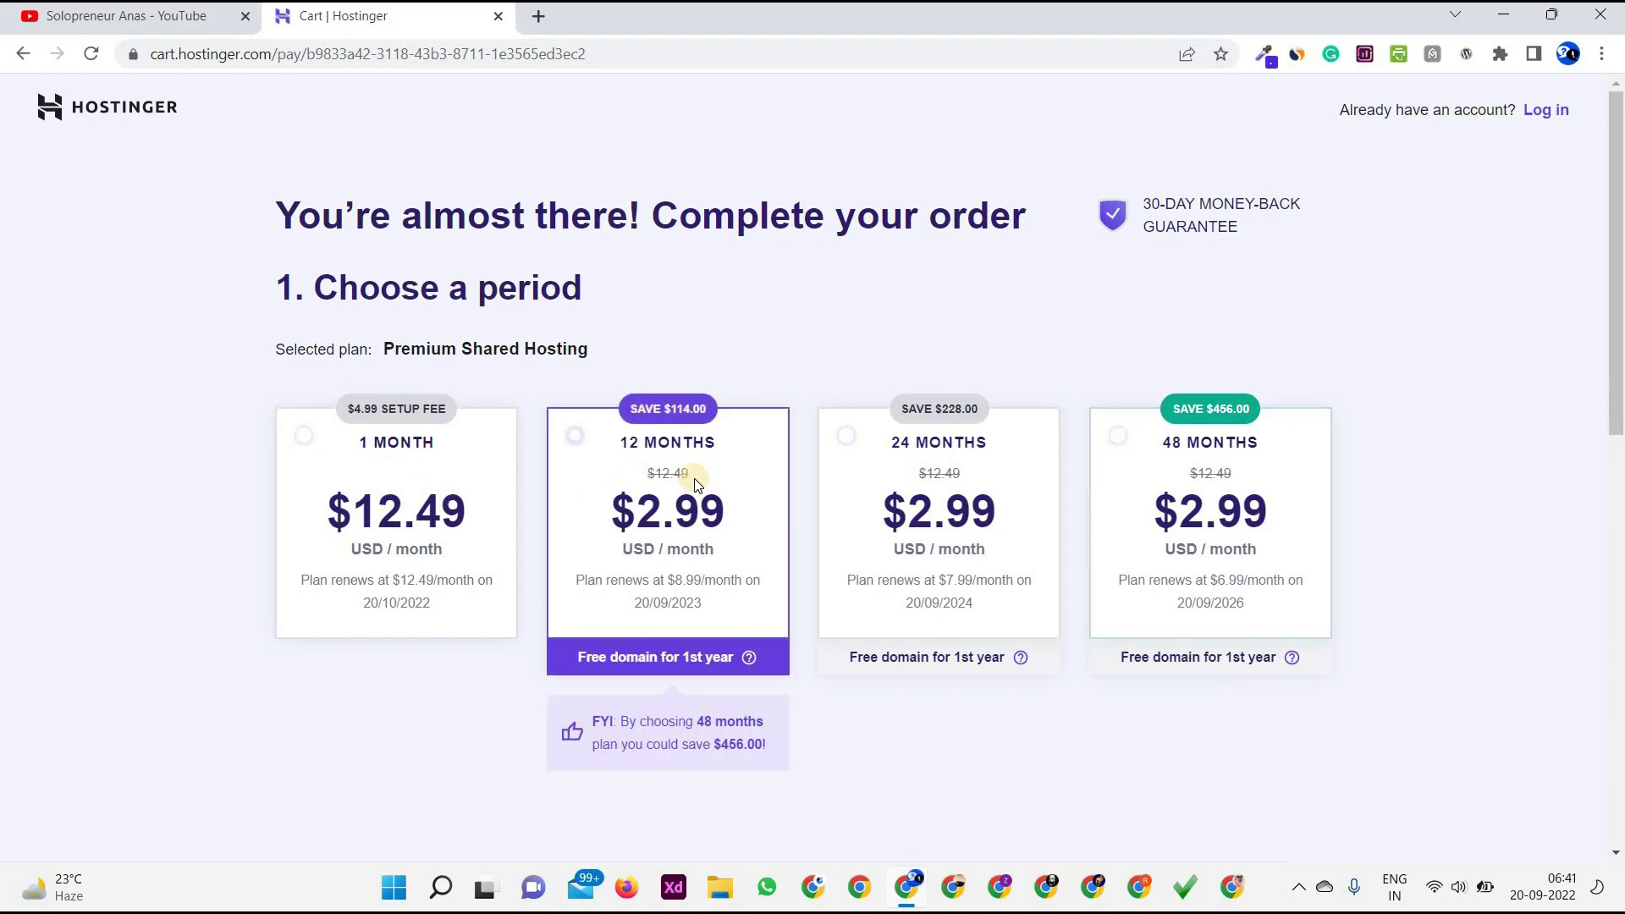
click(1137, 483)
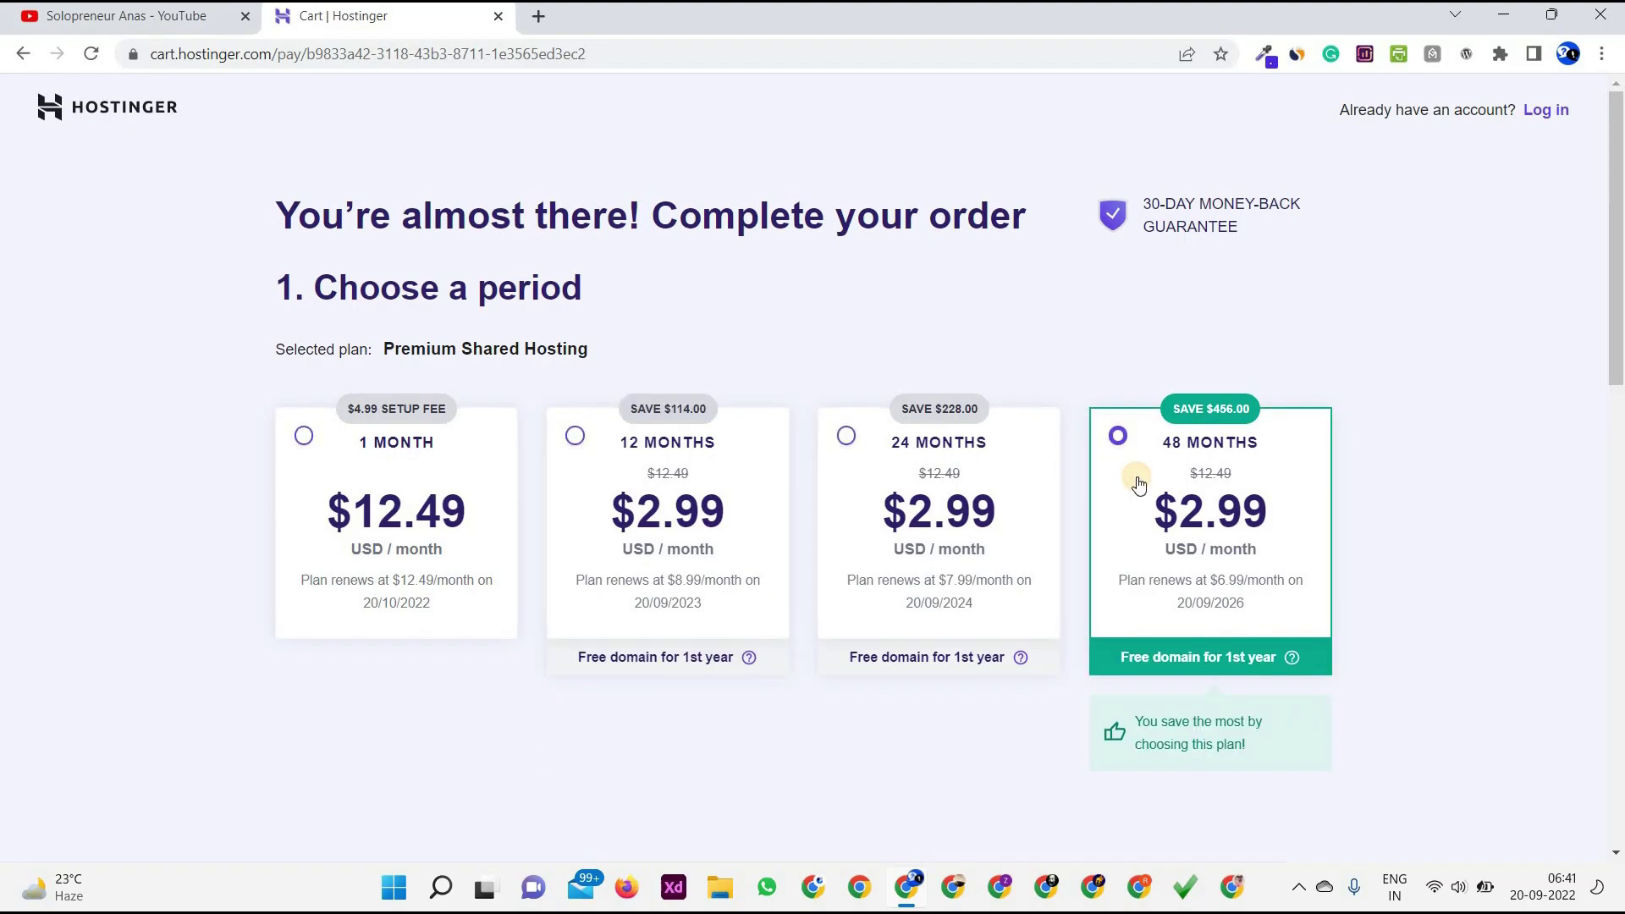
click(716, 514)
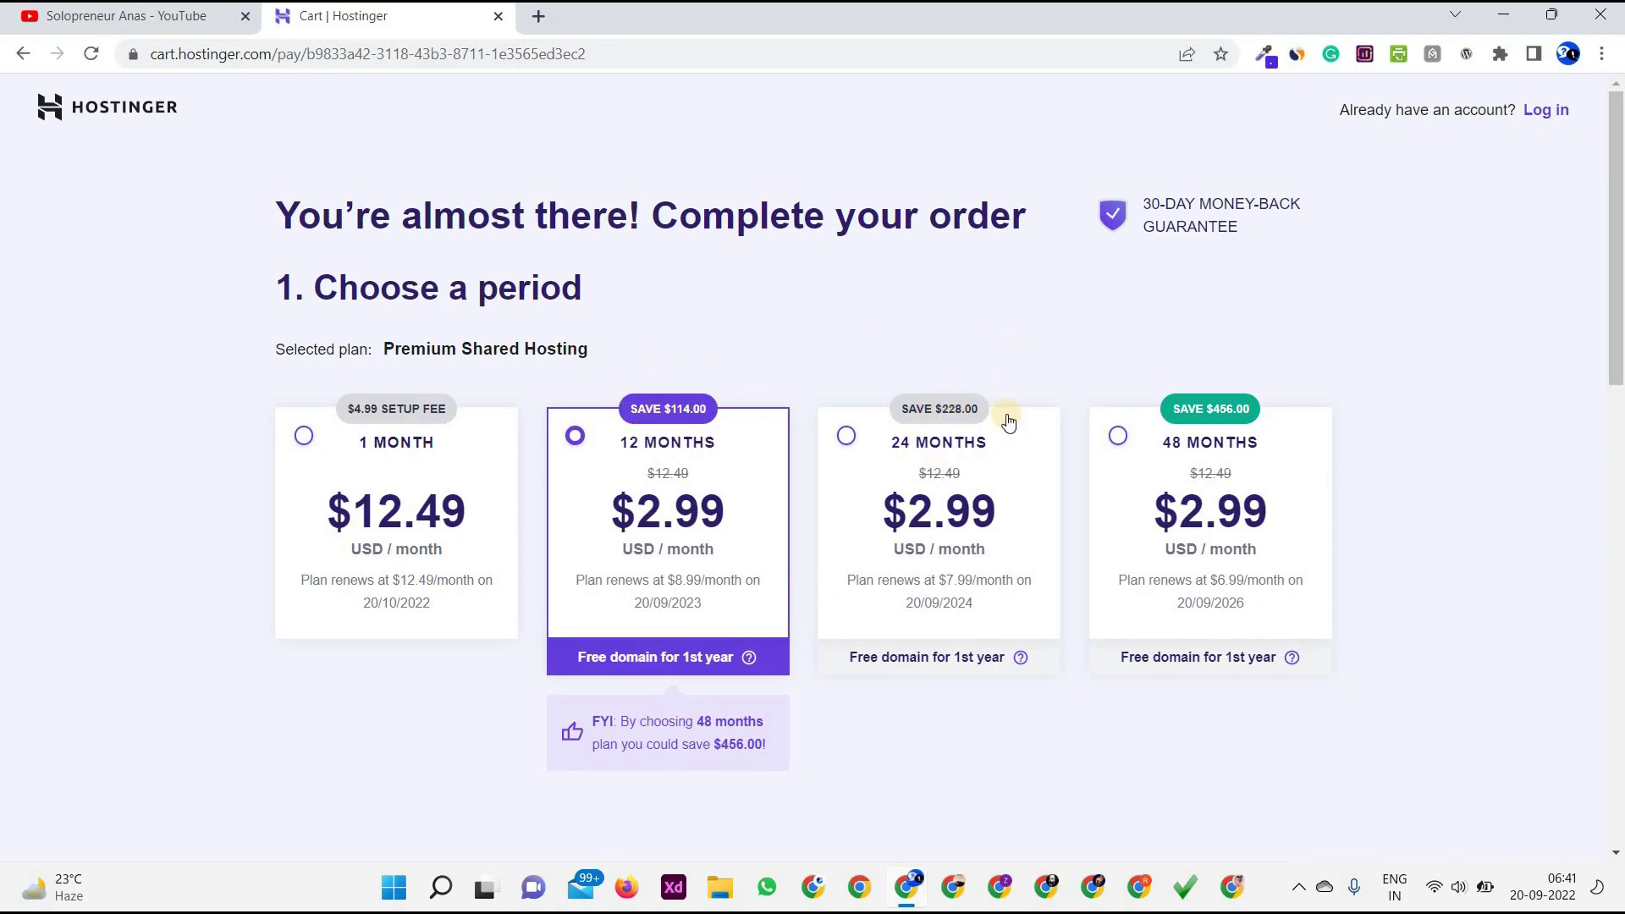
click(1159, 497)
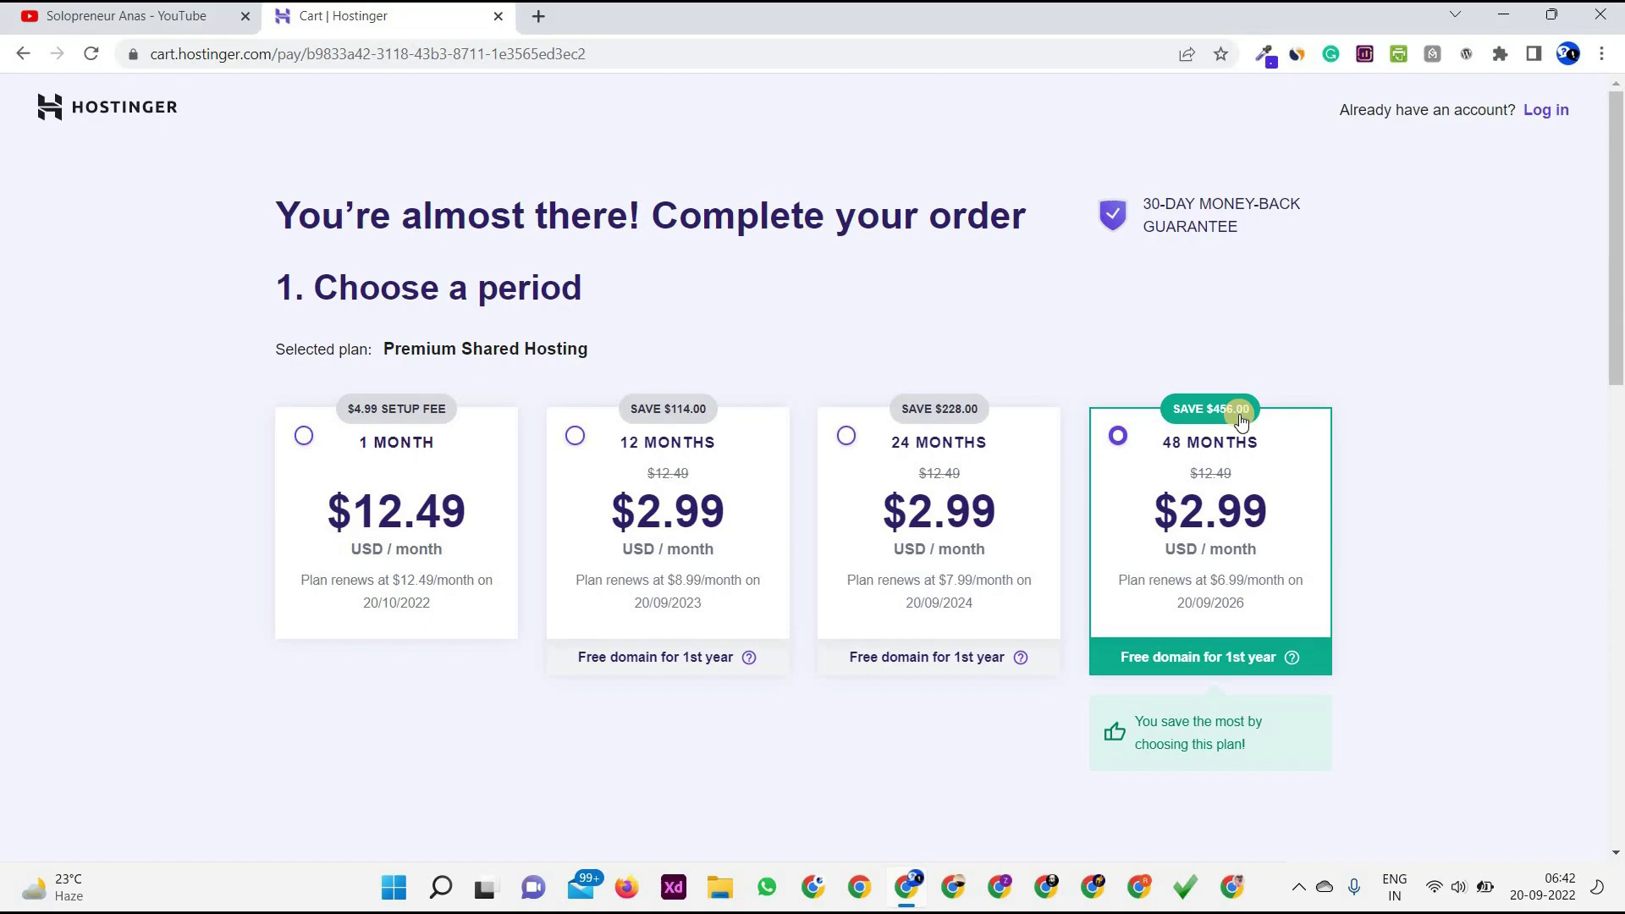
click(740, 458)
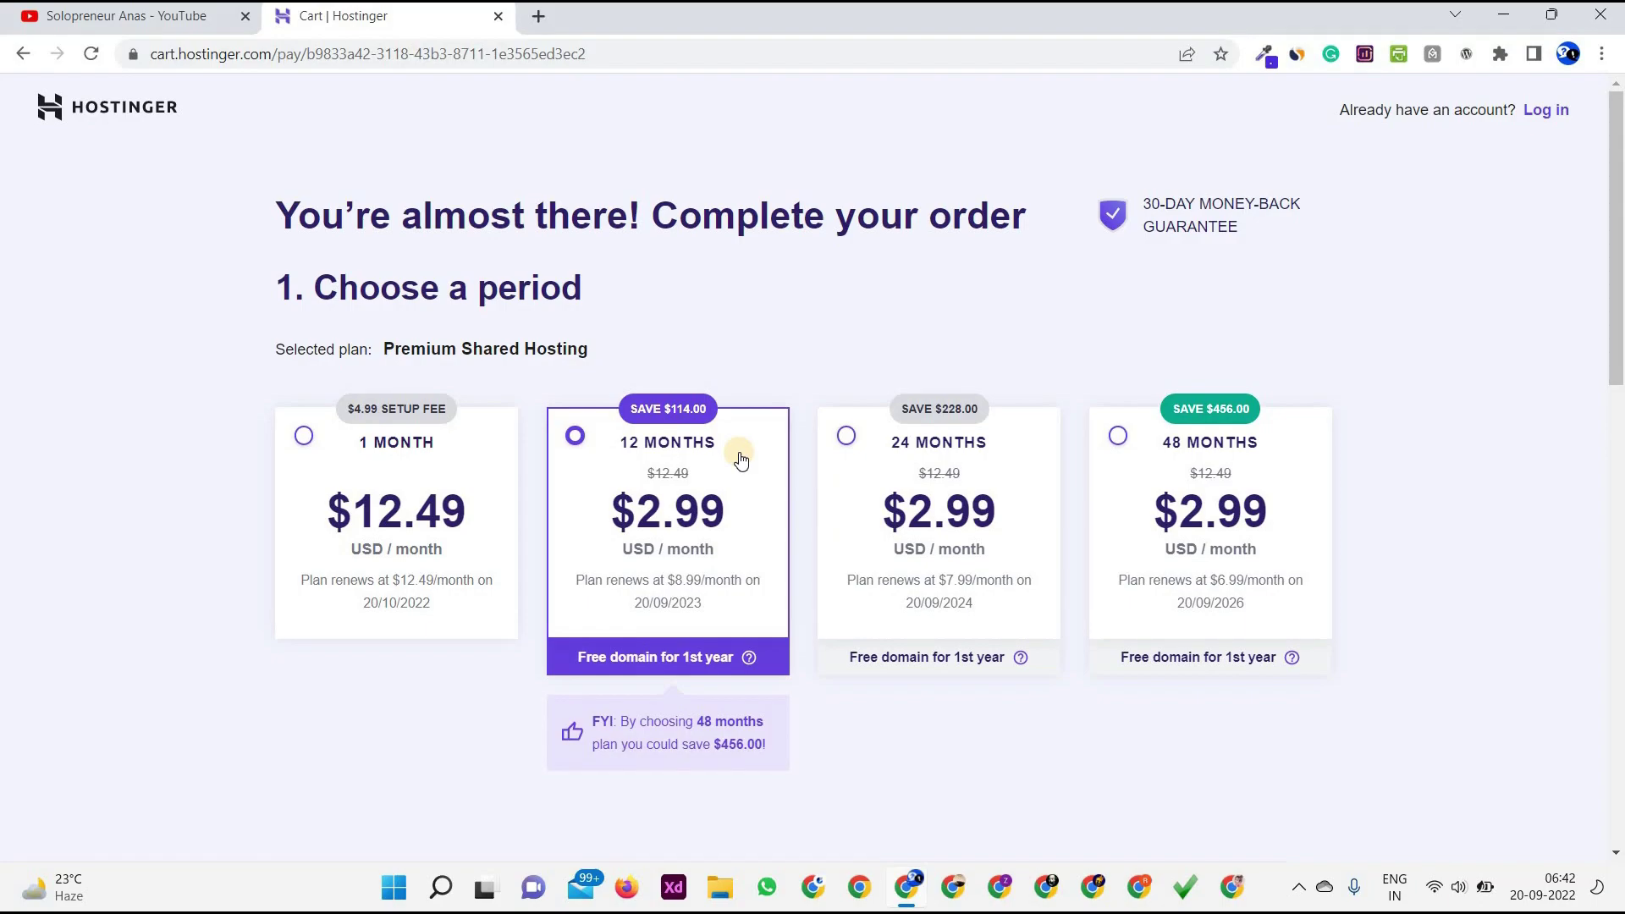
Step: Look over the account creation section and compare the PayPal and Credit Card payment options of the hosting order
scroll(739, 458, down, 6)
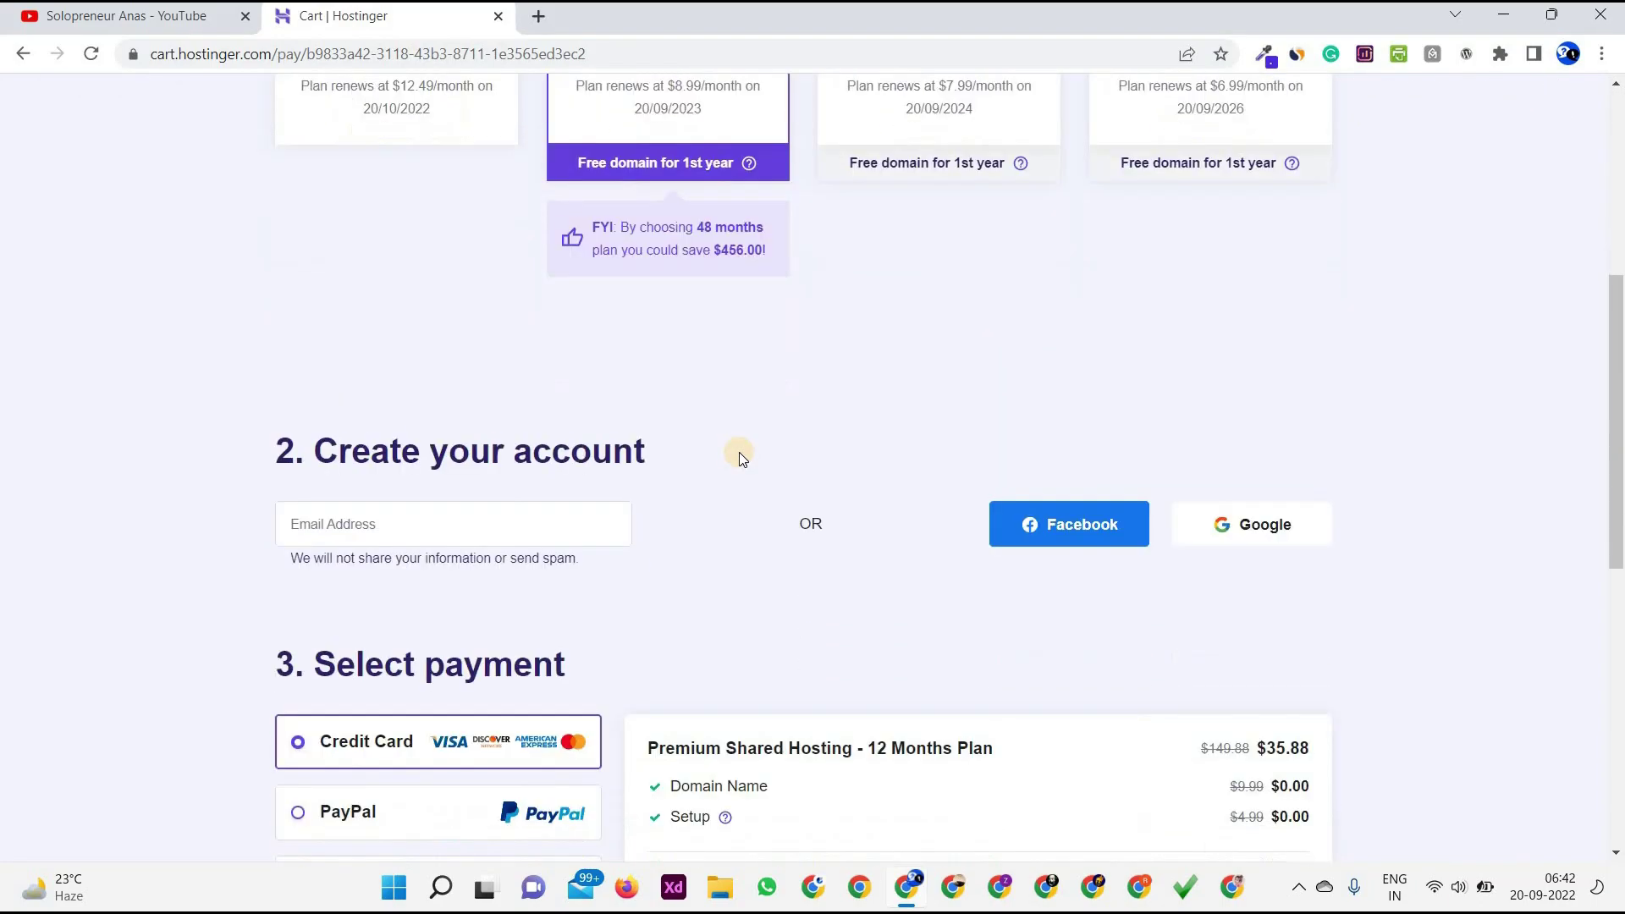
scroll(739, 457, down, 1)
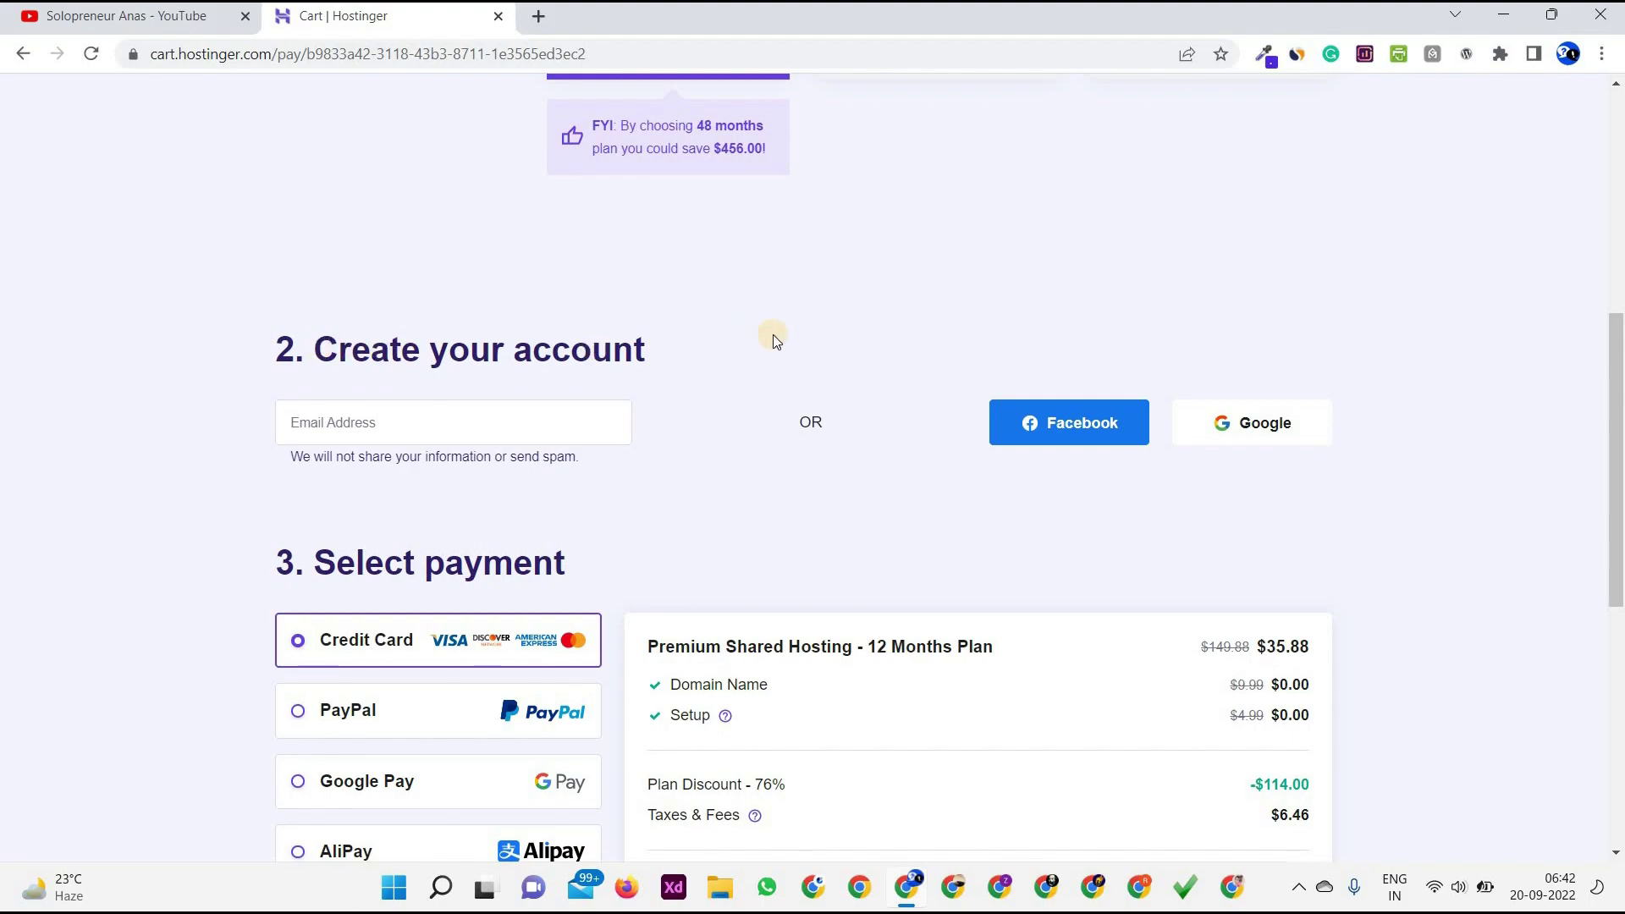
click(534, 417)
click(110, 438)
scroll(110, 439, down, 4)
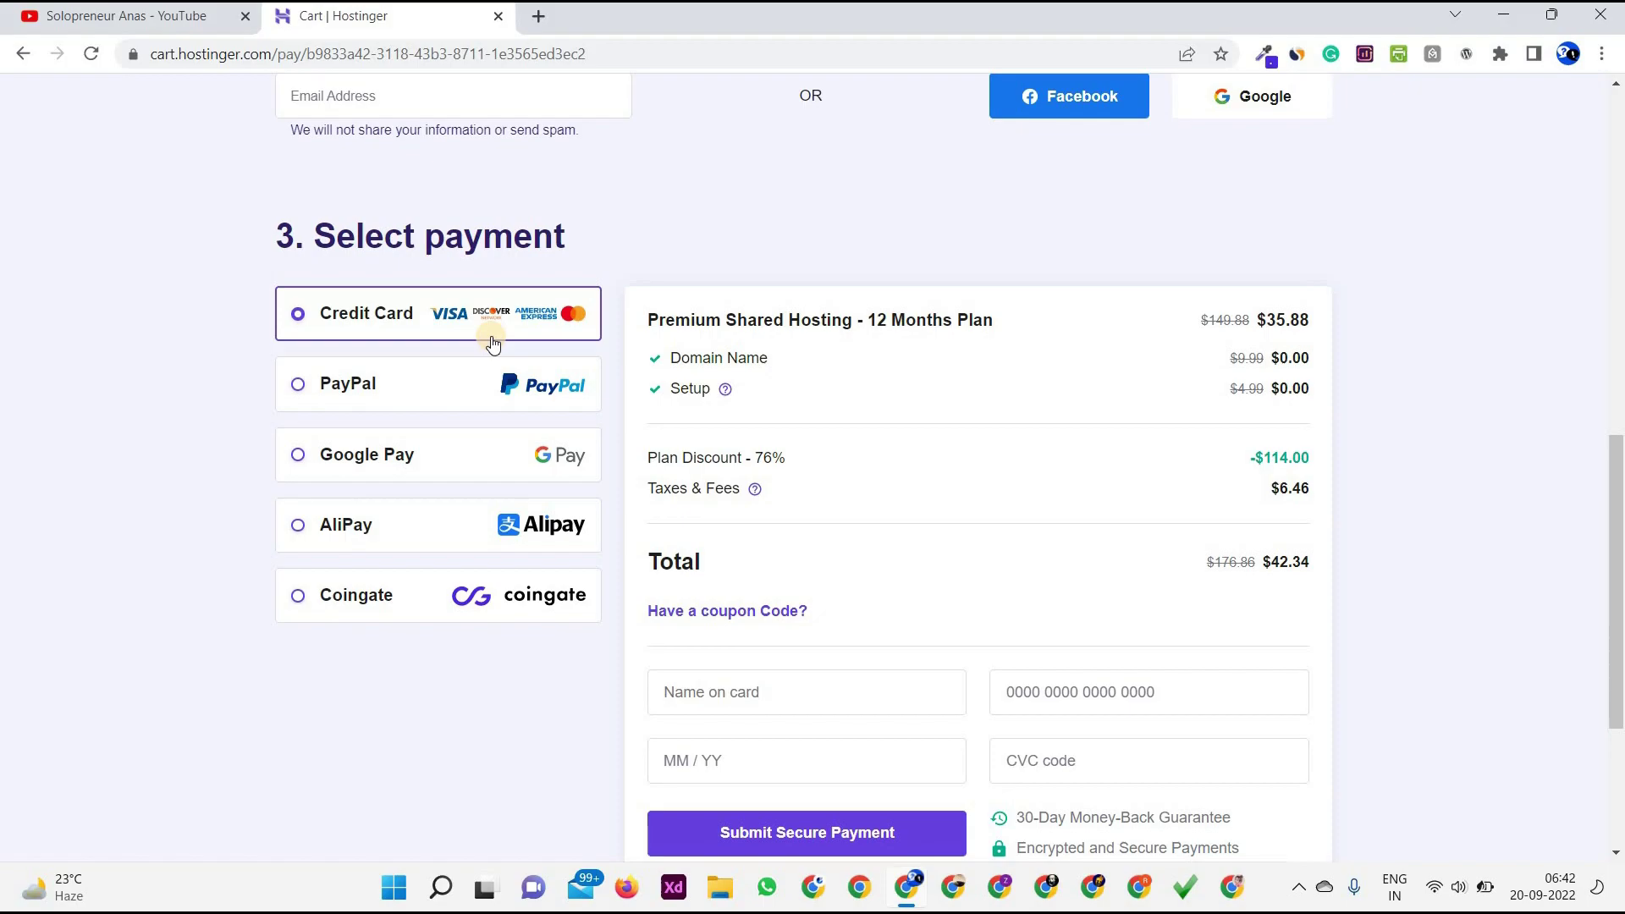
click(518, 406)
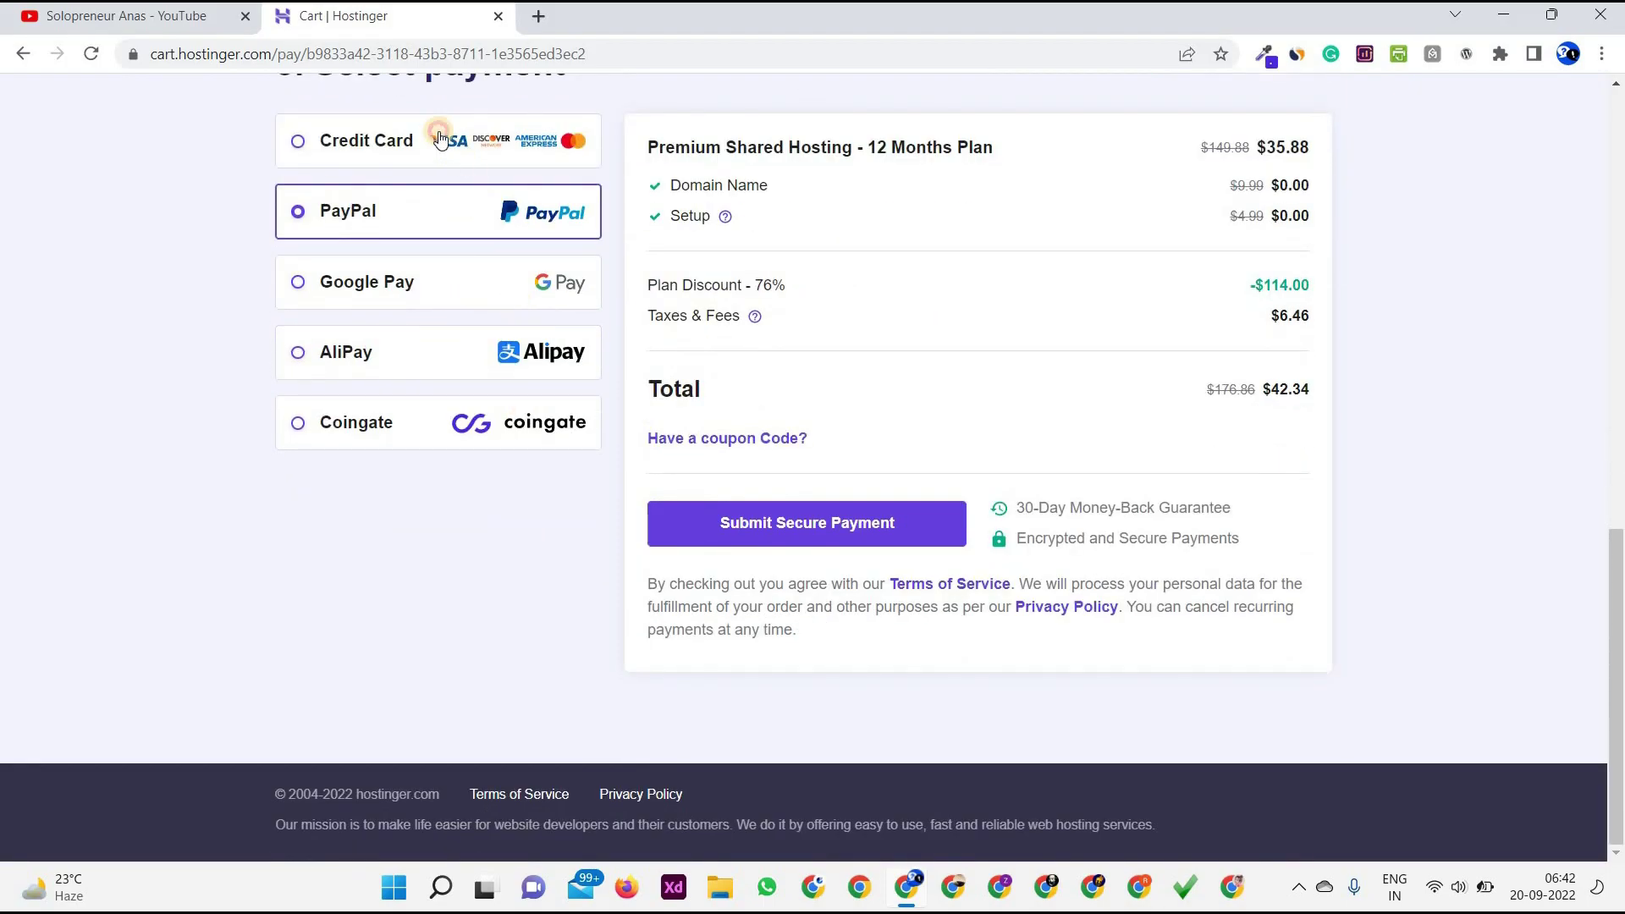
click(445, 135)
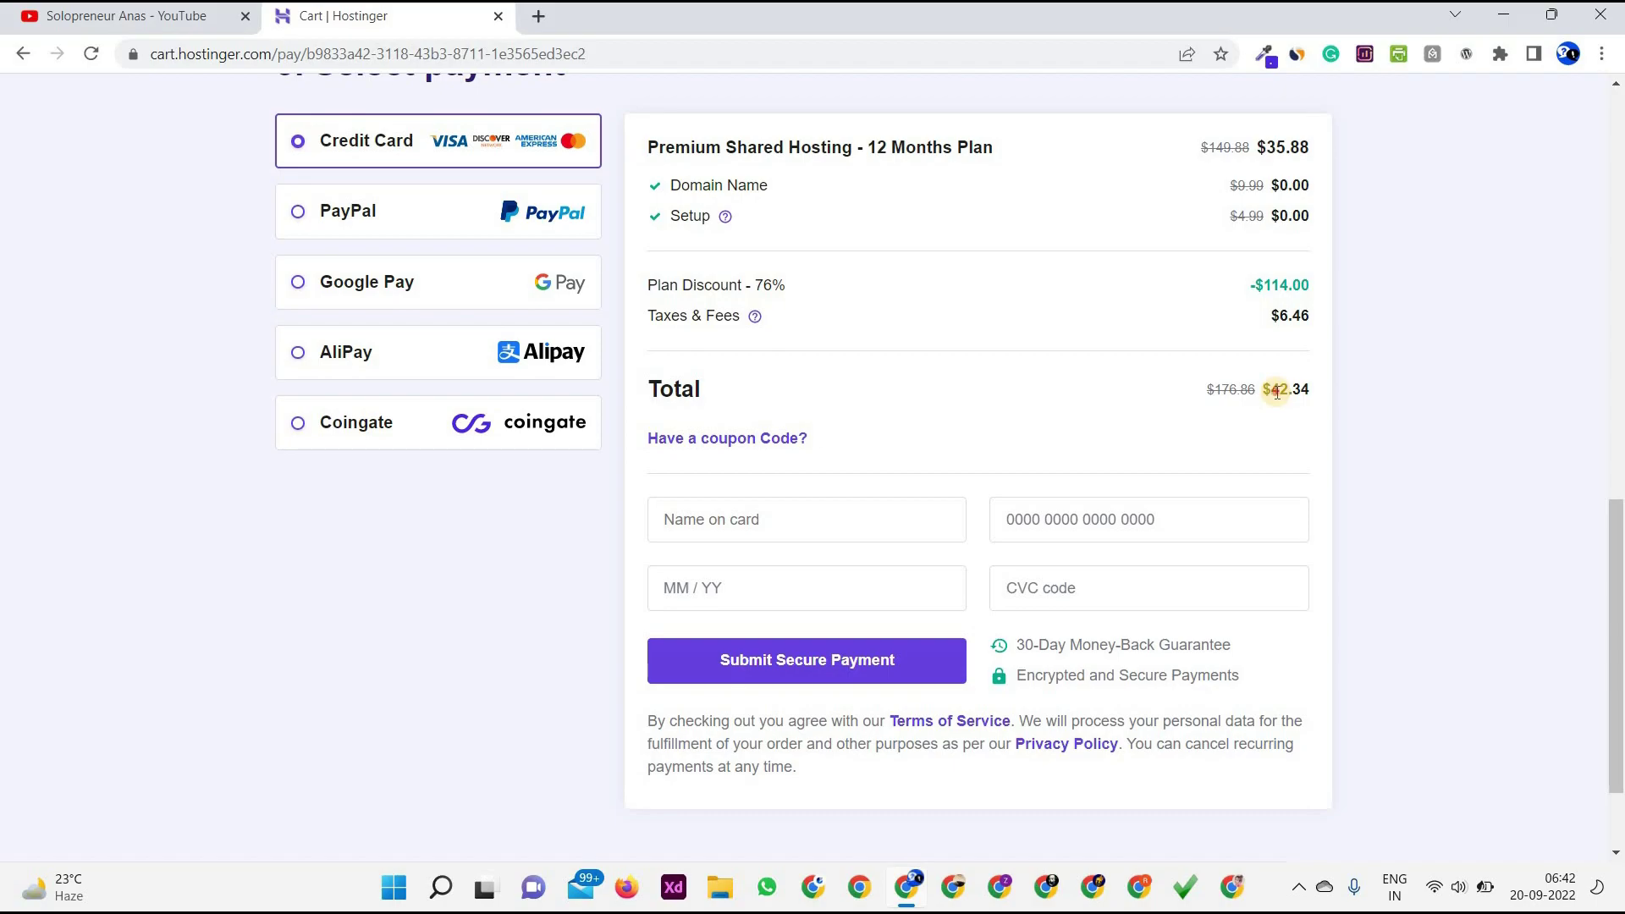
Step: Apply the coupon code BLACKFRIDAY to the 12-month hosting order and highlight the order total
scroll(1306, 389, up, 3)
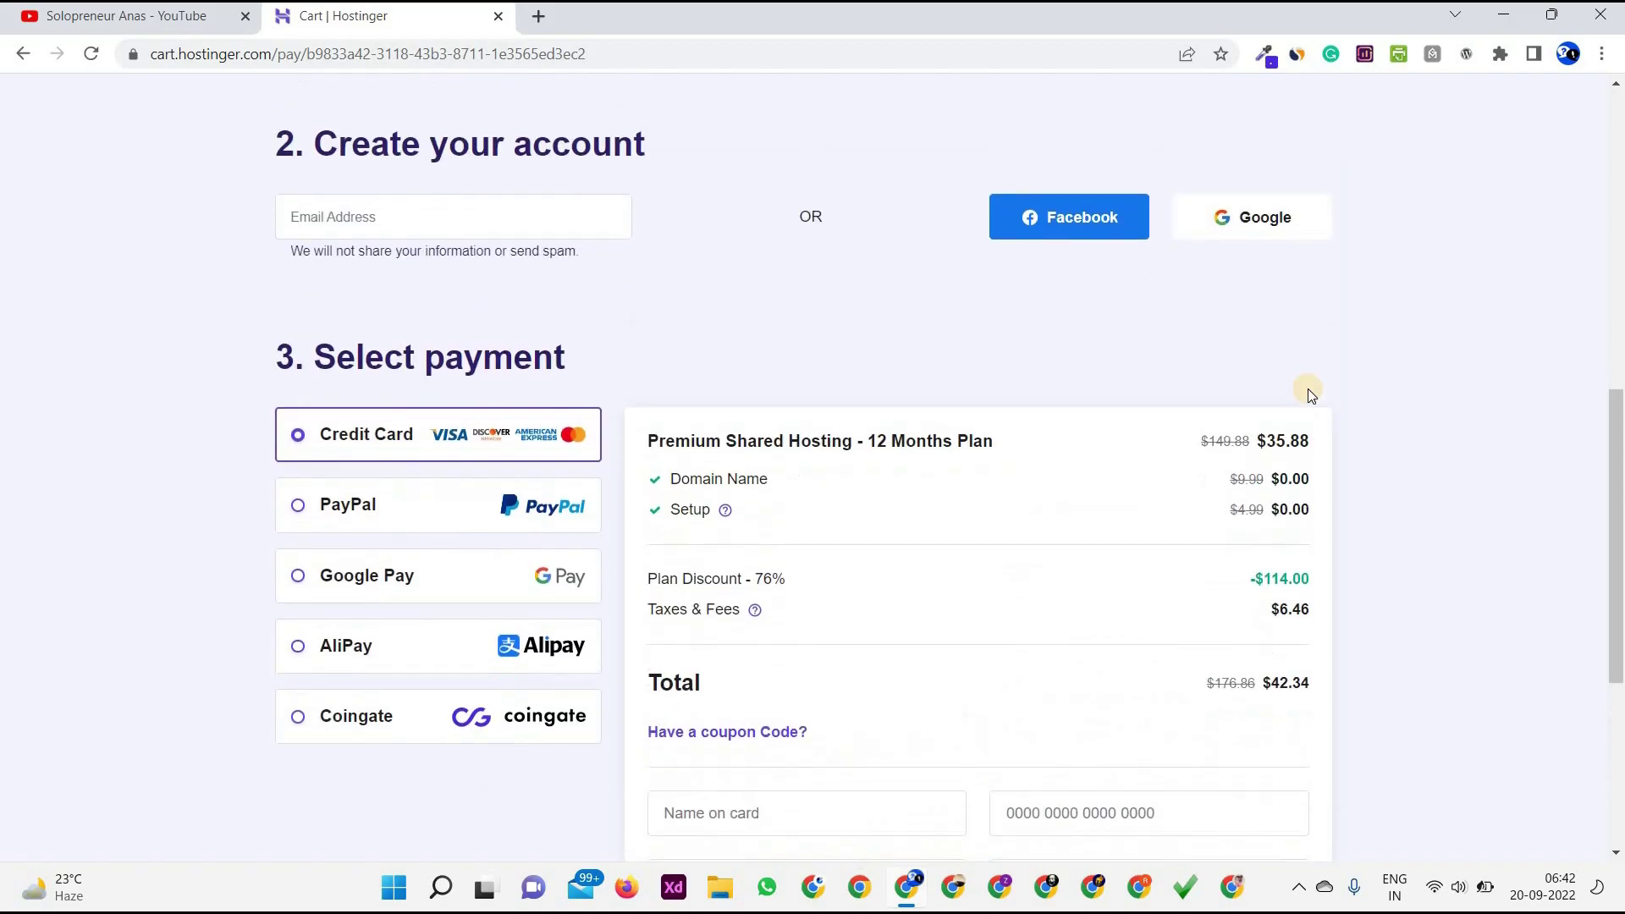
scroll(989, 544, down, 2)
scroll(872, 588, down, 1)
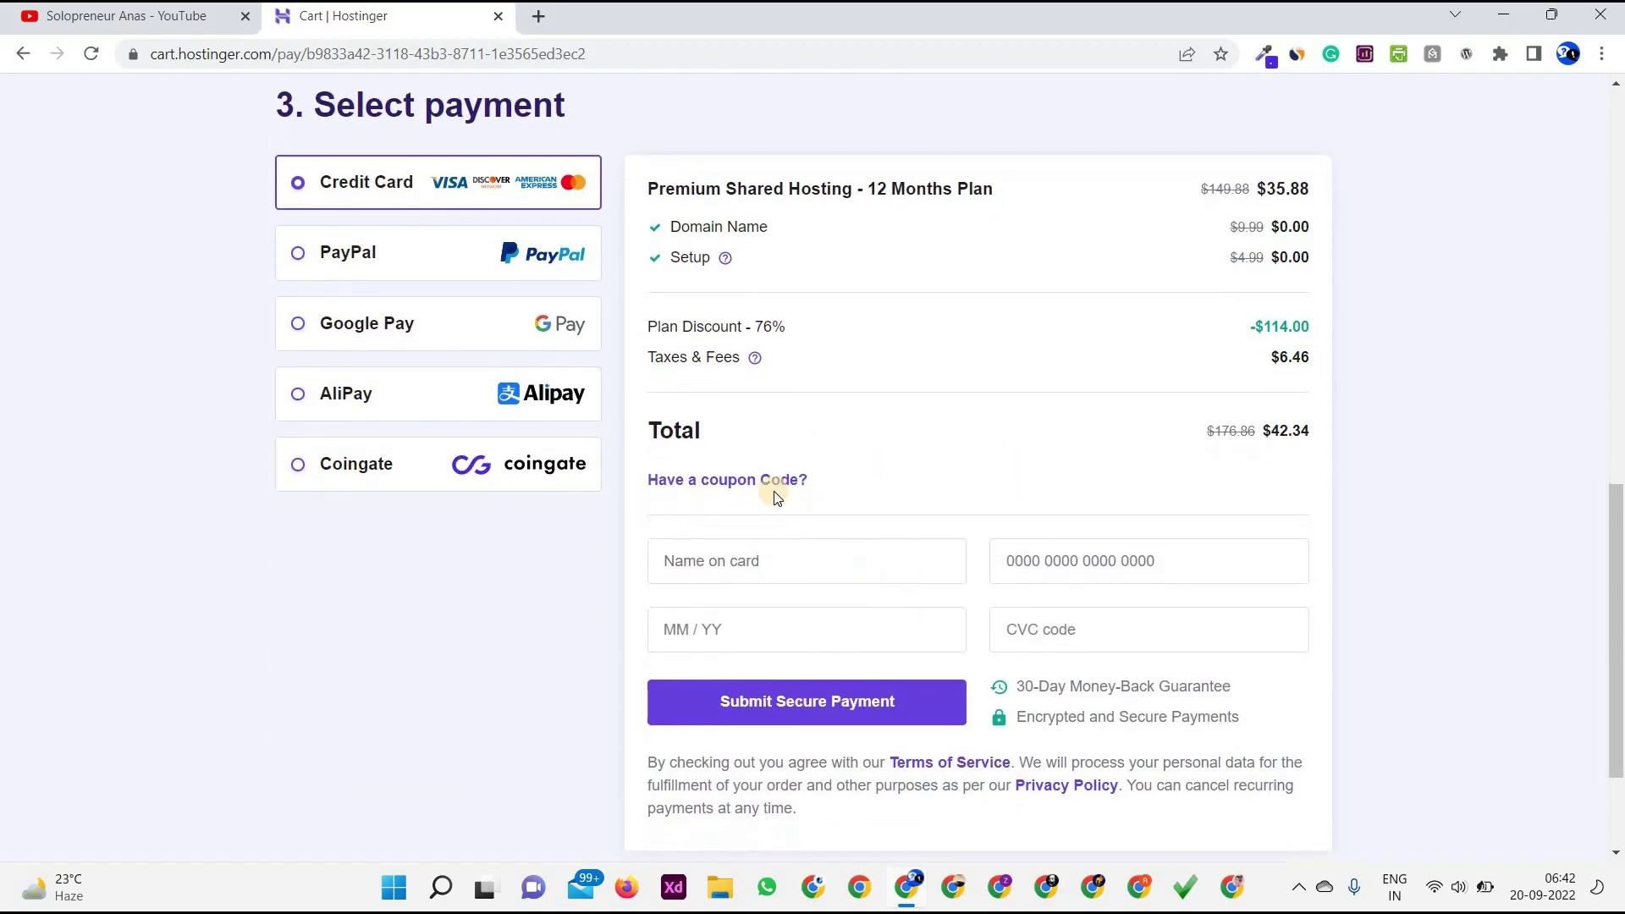
click(766, 481)
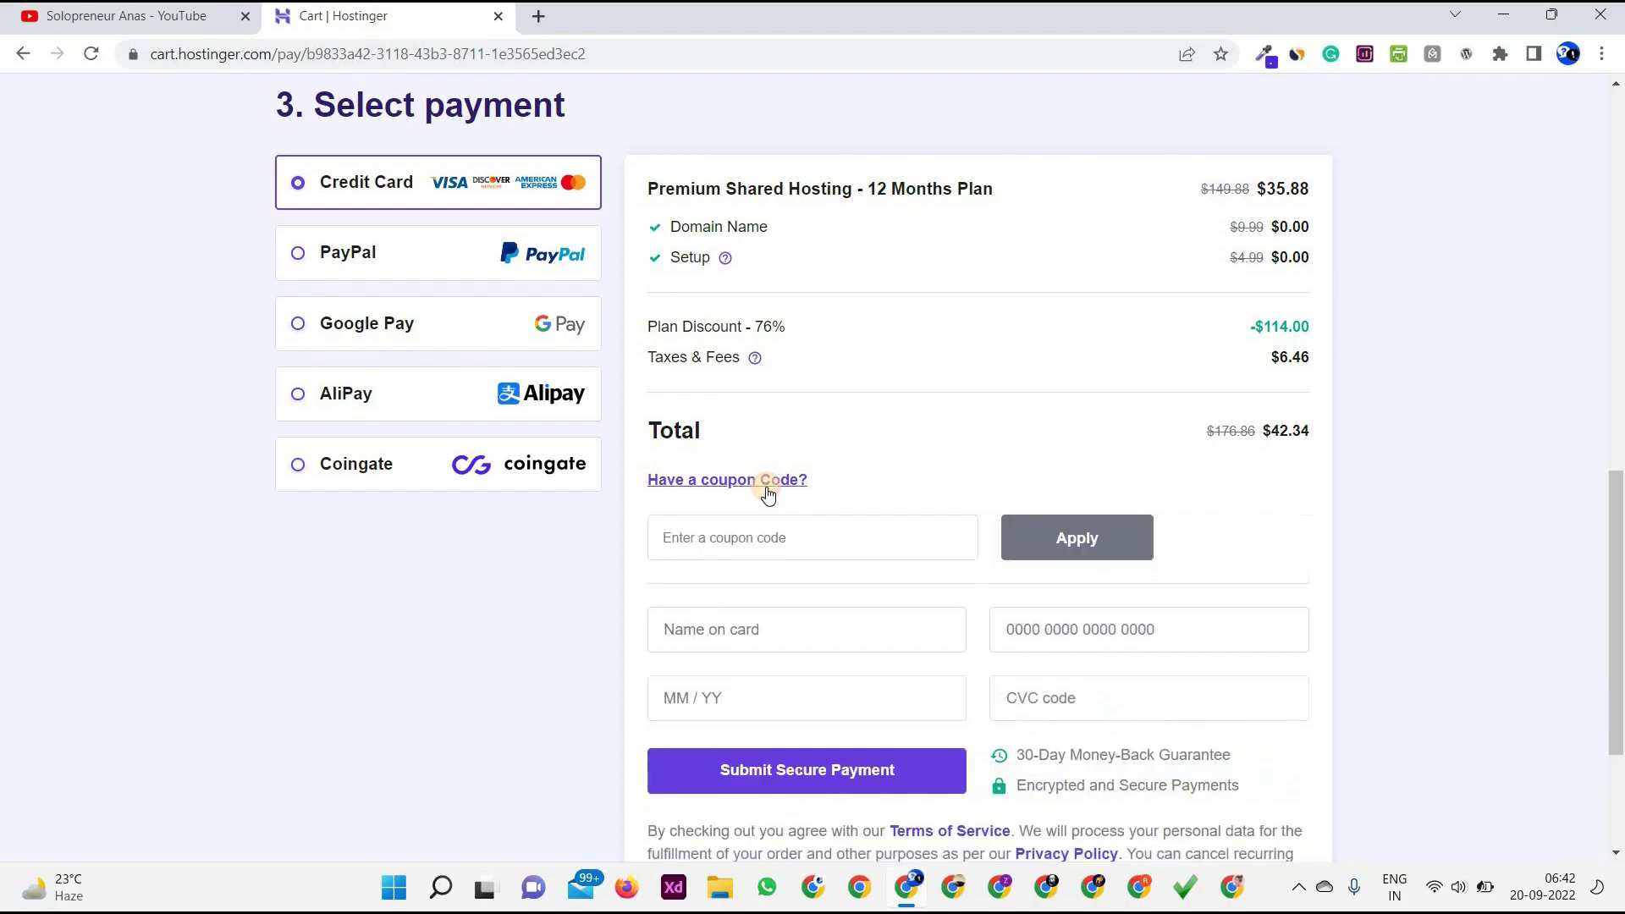
click(824, 535)
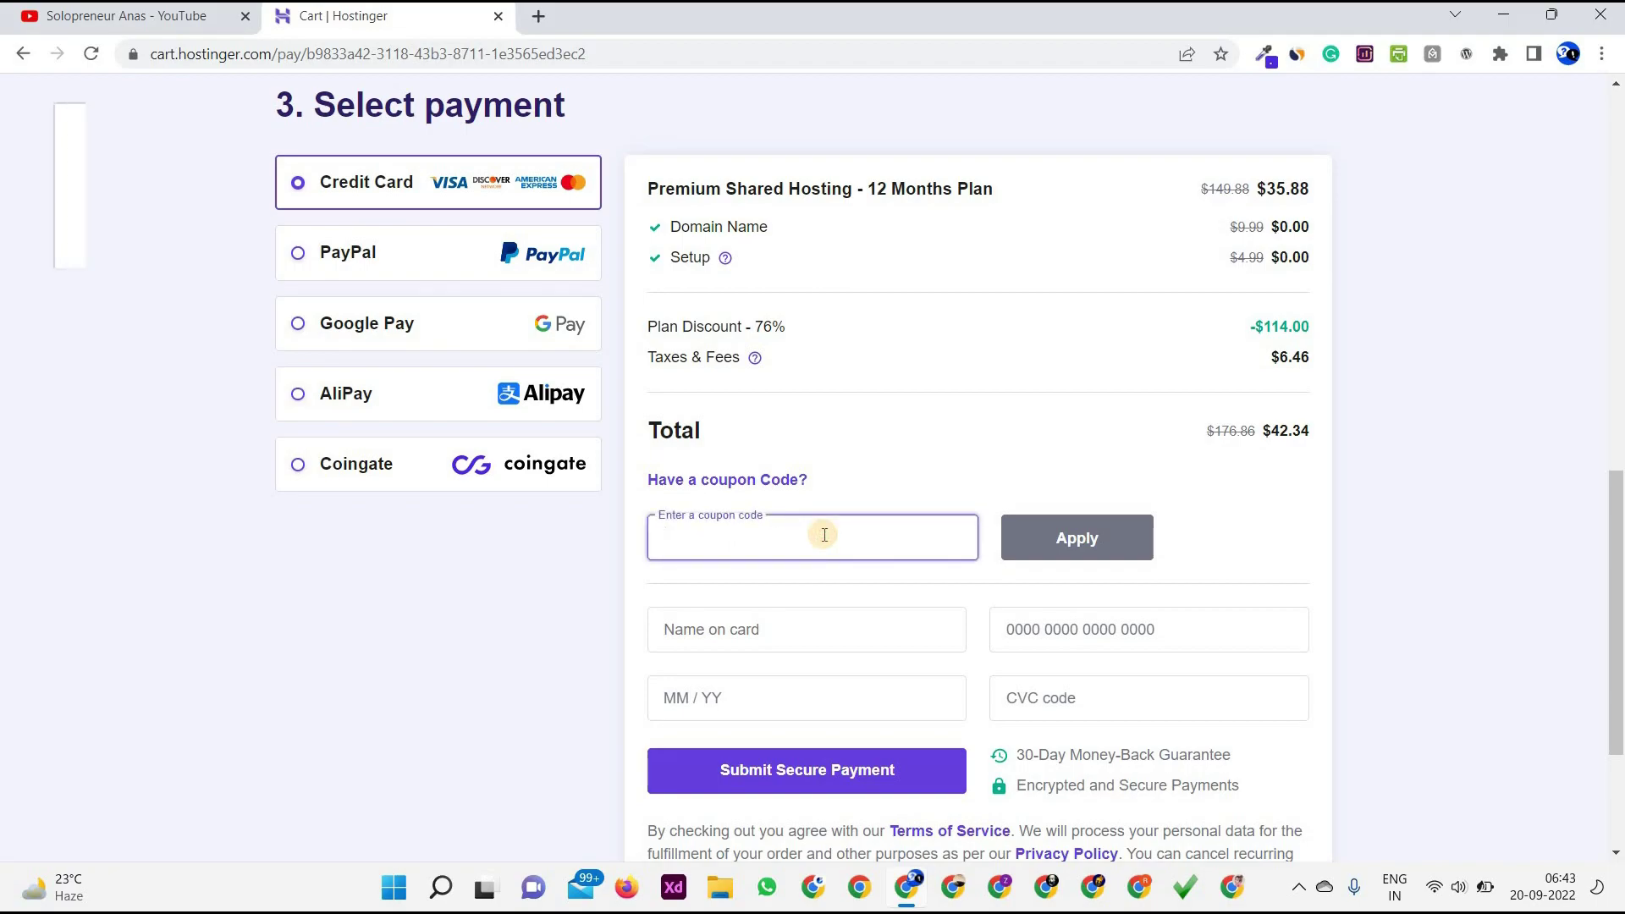
text(BLAC)
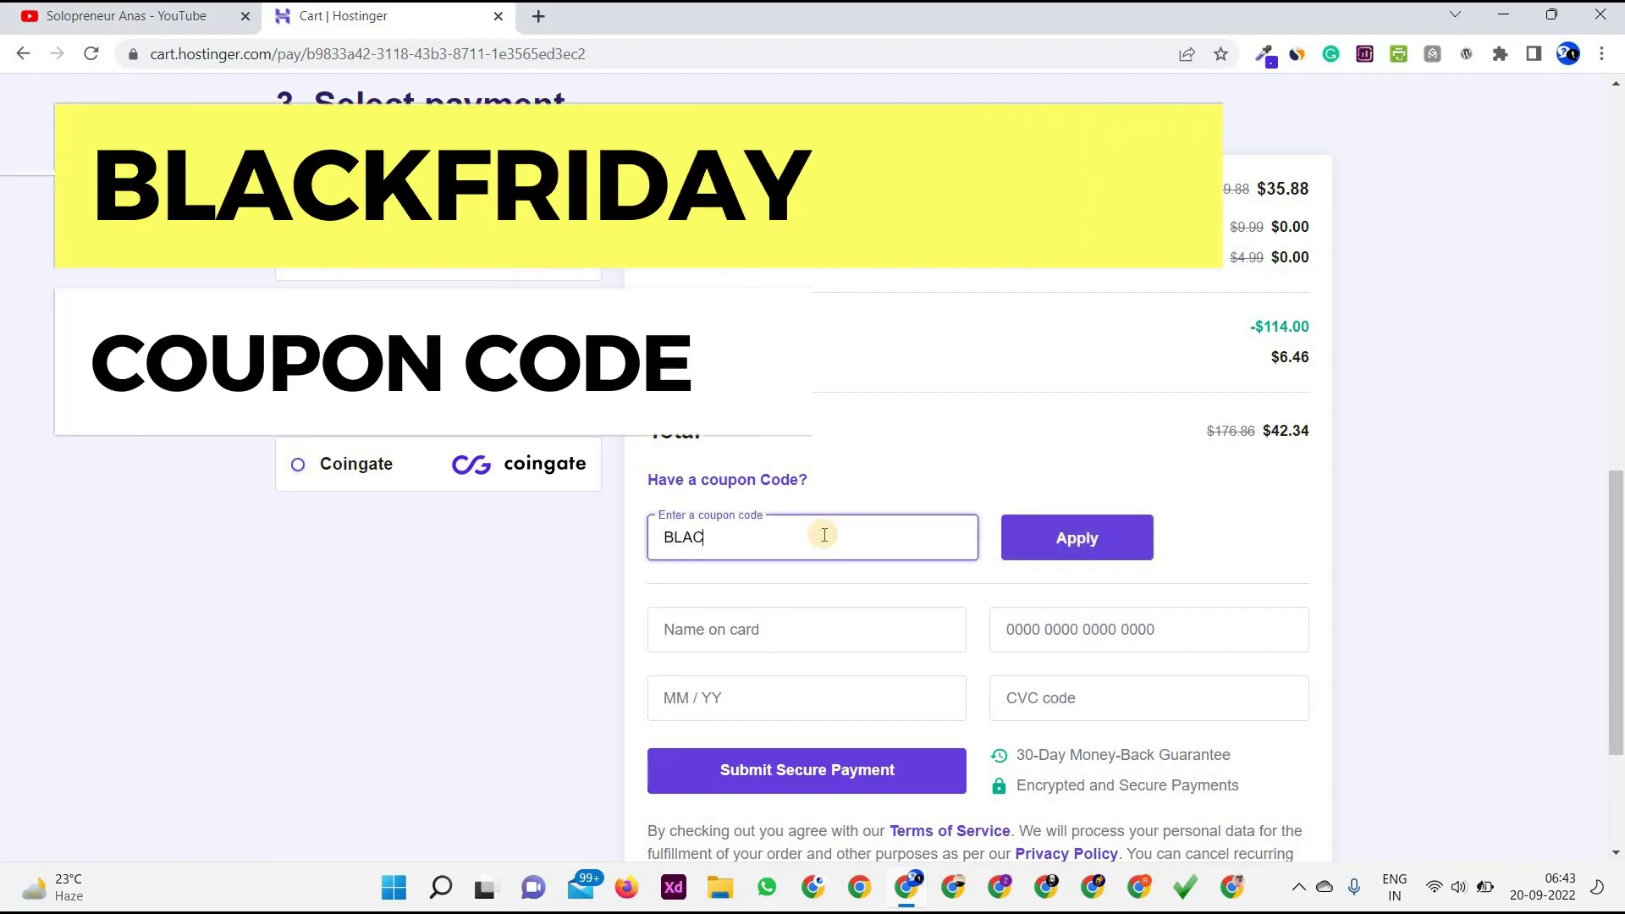
text(KFRIDAY)
click(1087, 543)
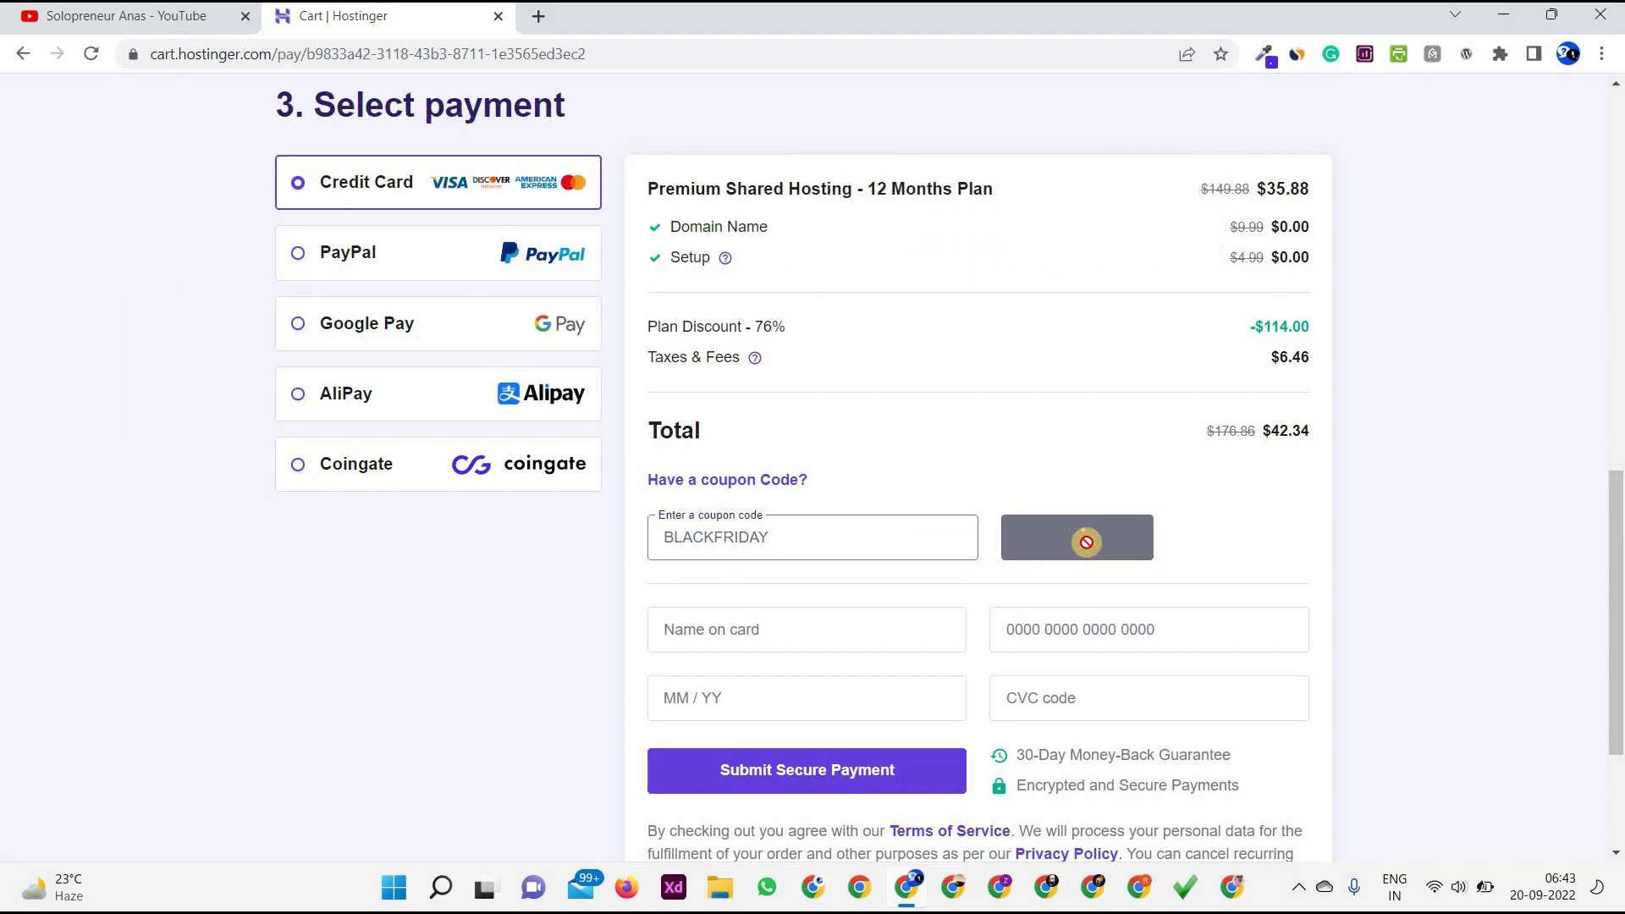
double_click(1278, 431)
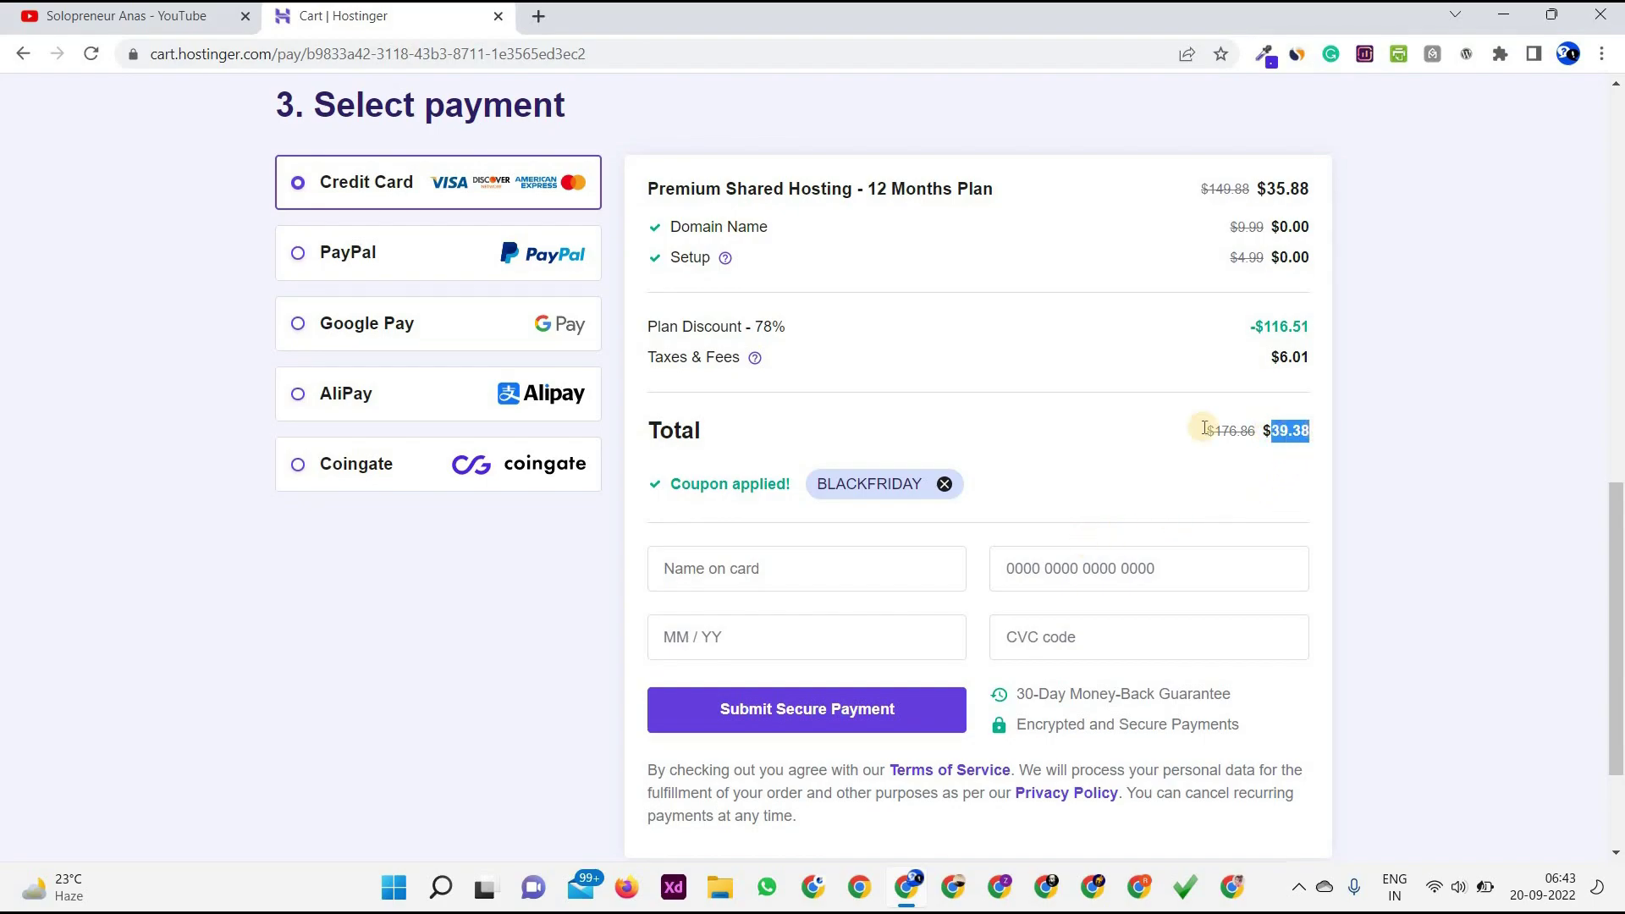
Step: Remove the BLACKFRIDAY coupon from the hosting order and choose PayPal as the payment method
click(945, 484)
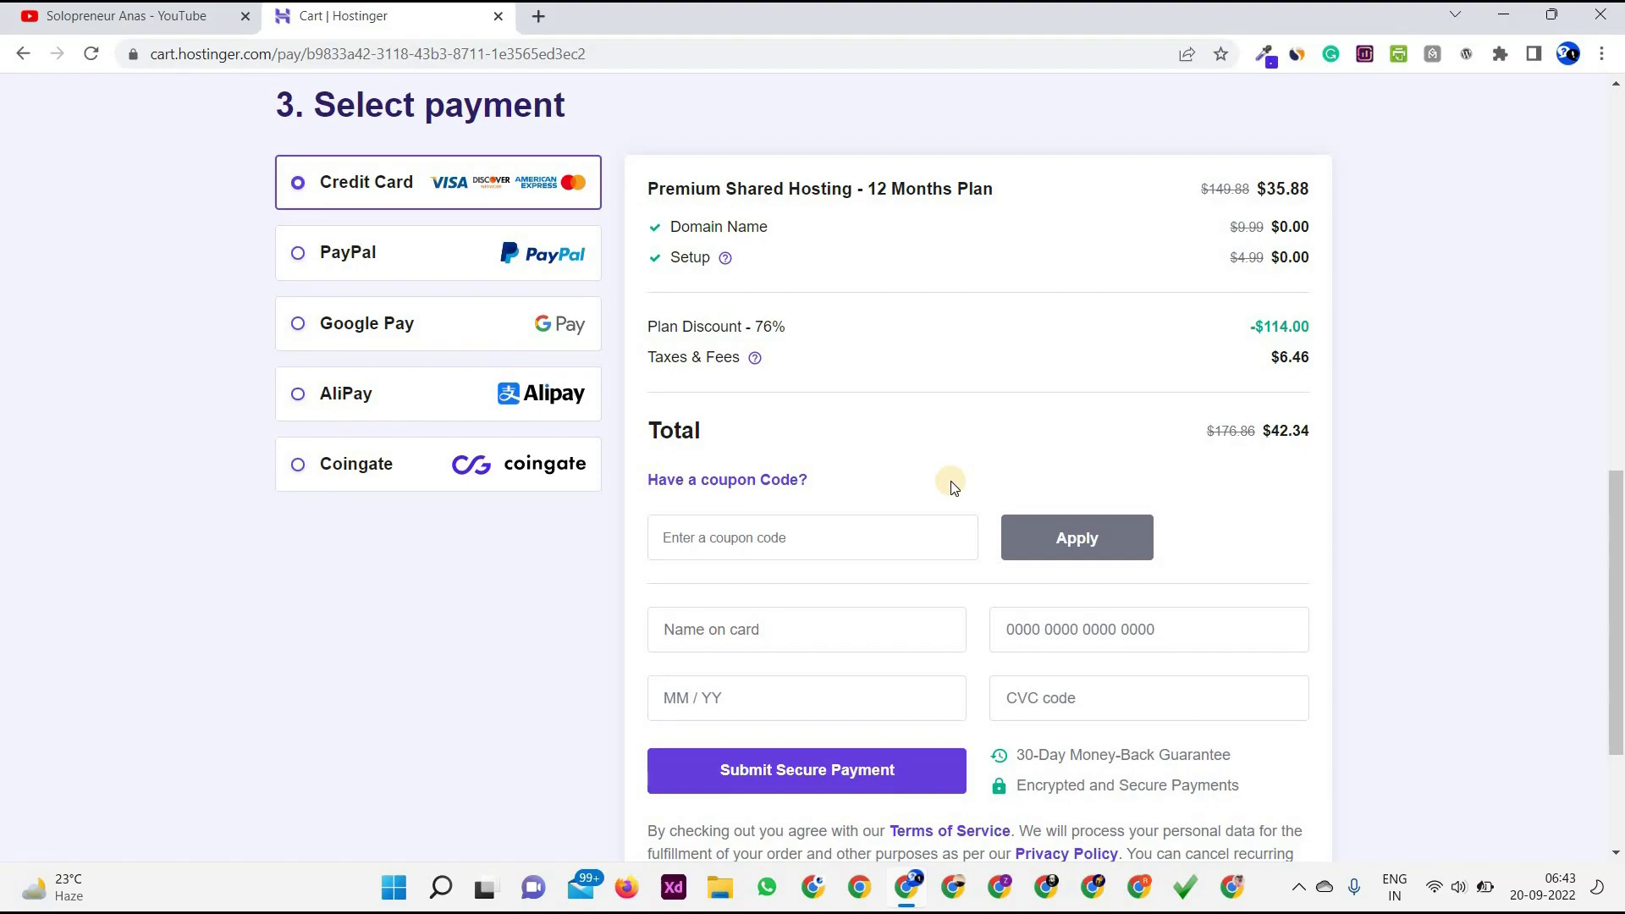
scroll(952, 489, down, 1)
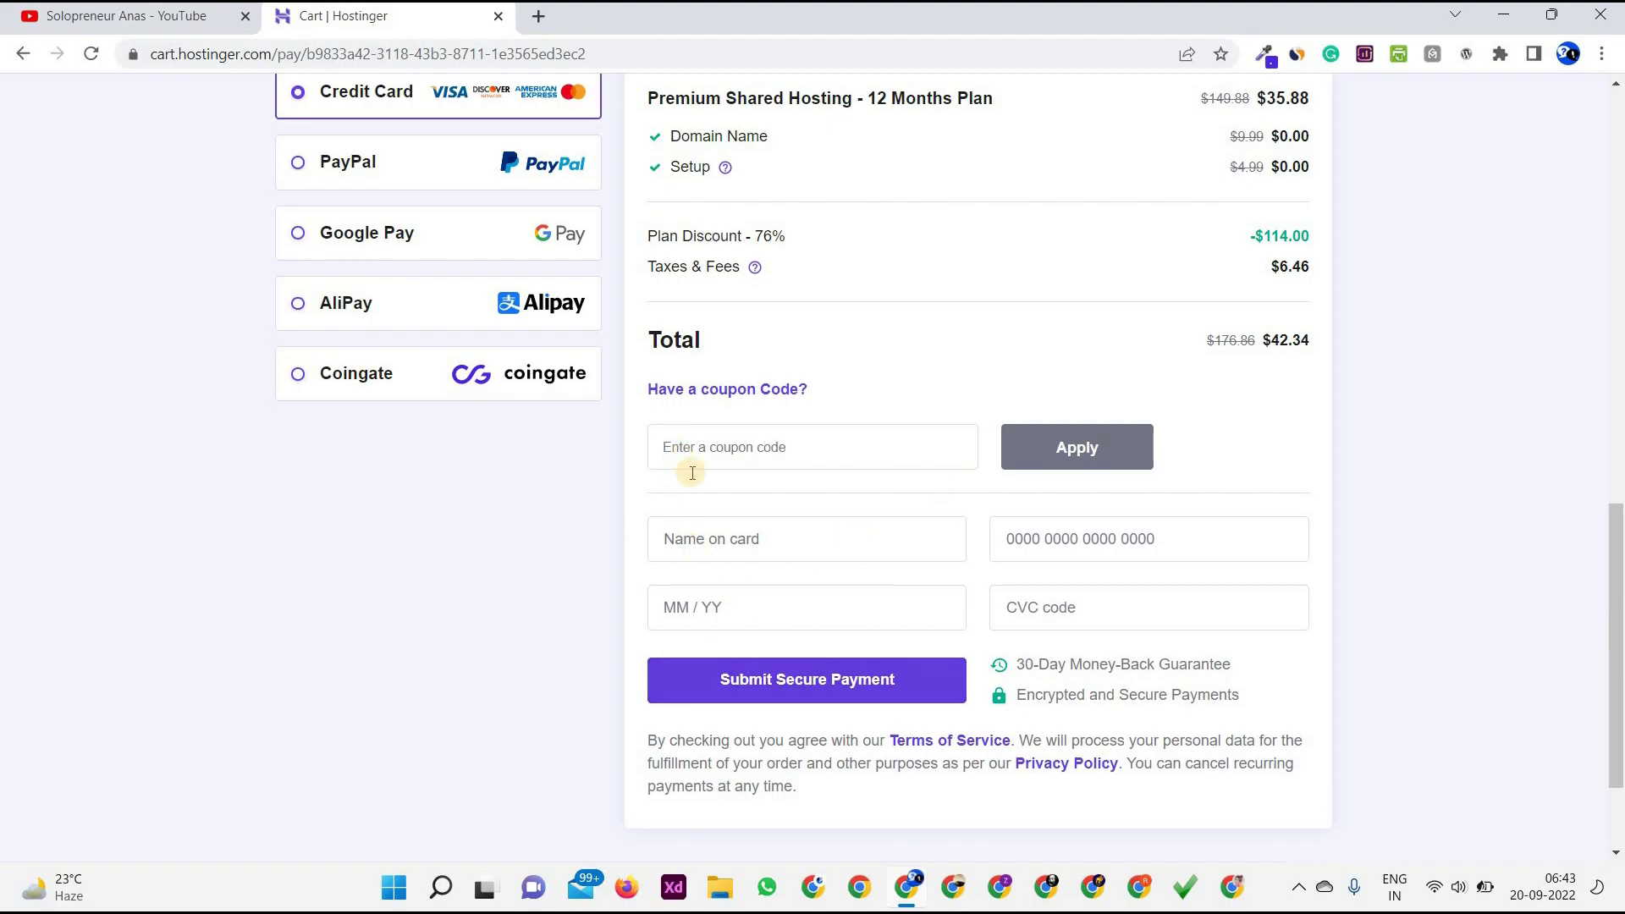
scroll(827, 337, up, 1)
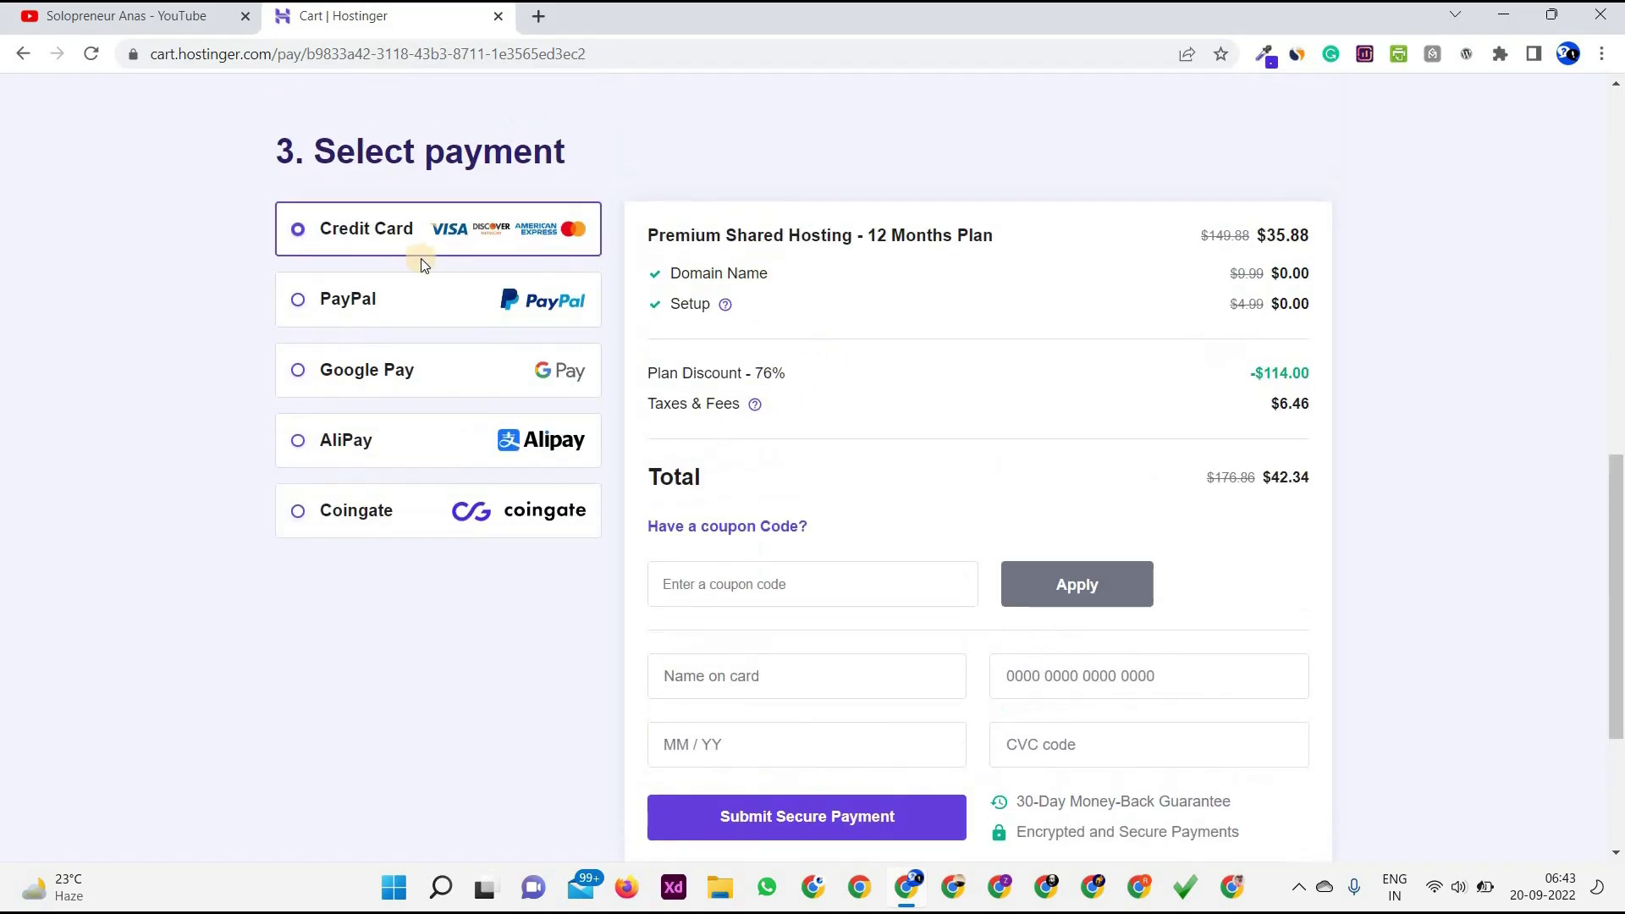
click(357, 302)
scroll(357, 303, down, 1)
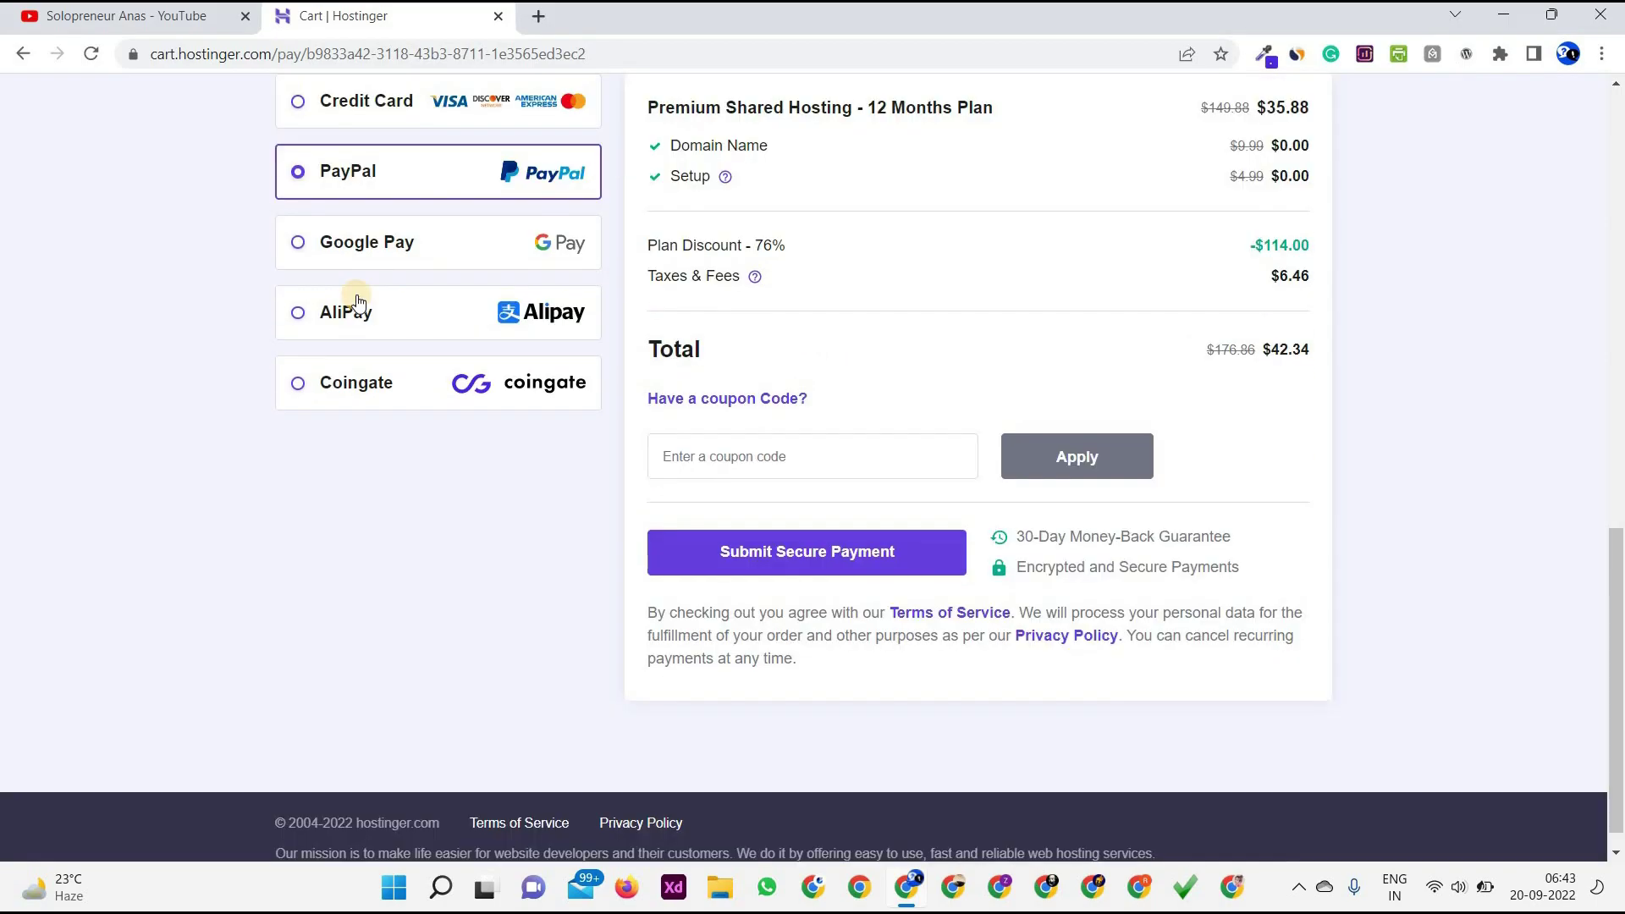
scroll(817, 277, up, 1)
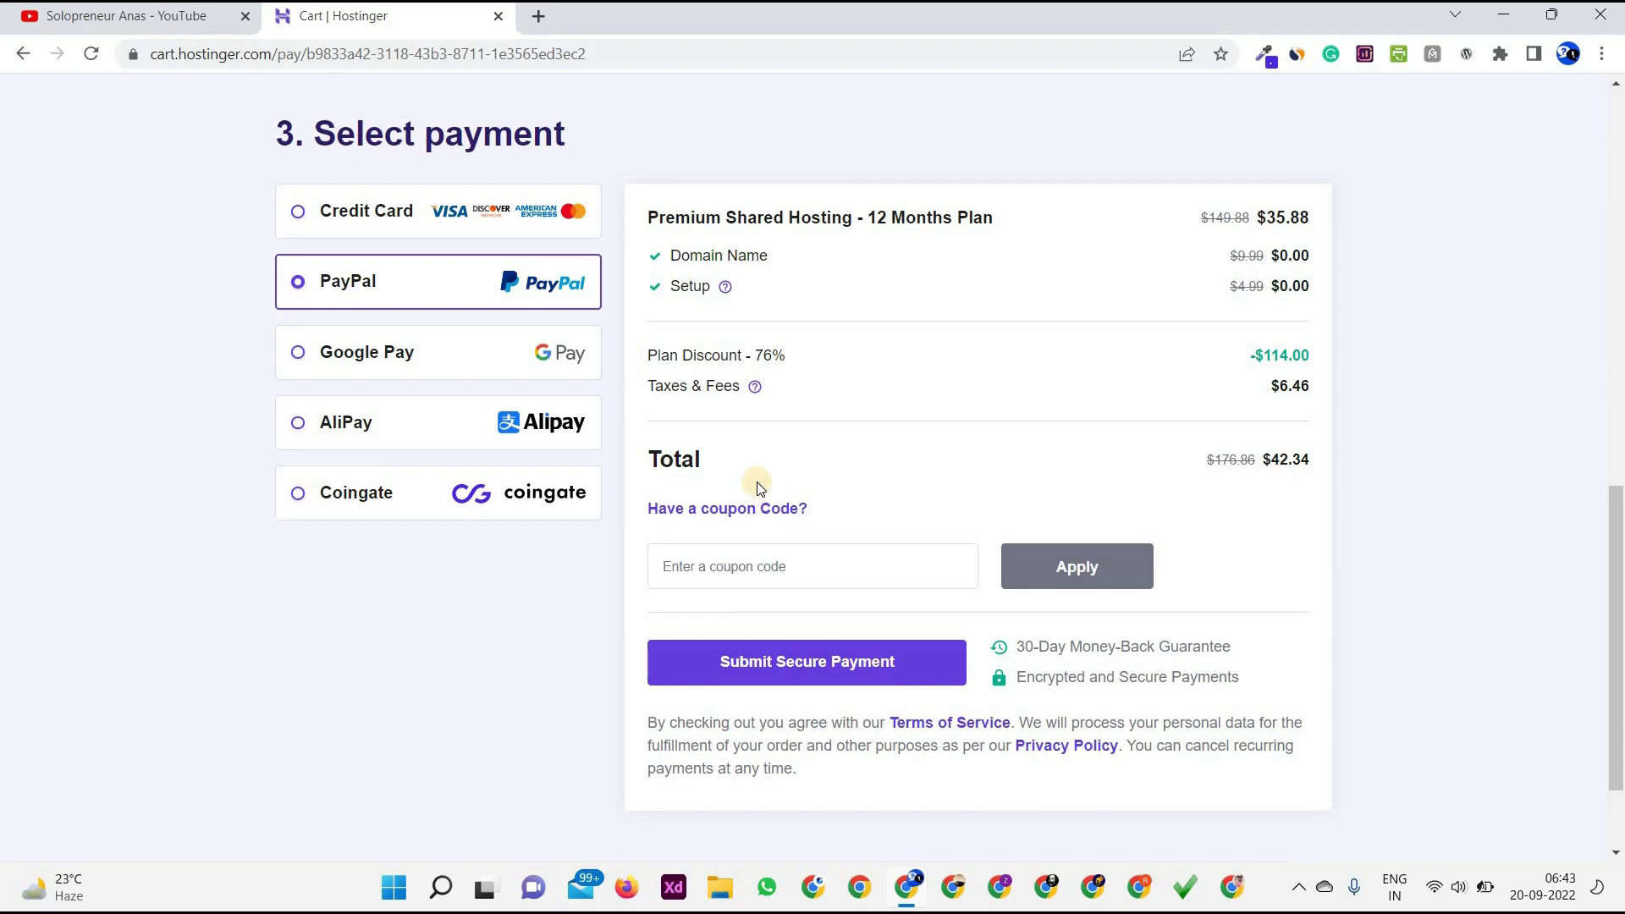
scroll(759, 487, up, 5)
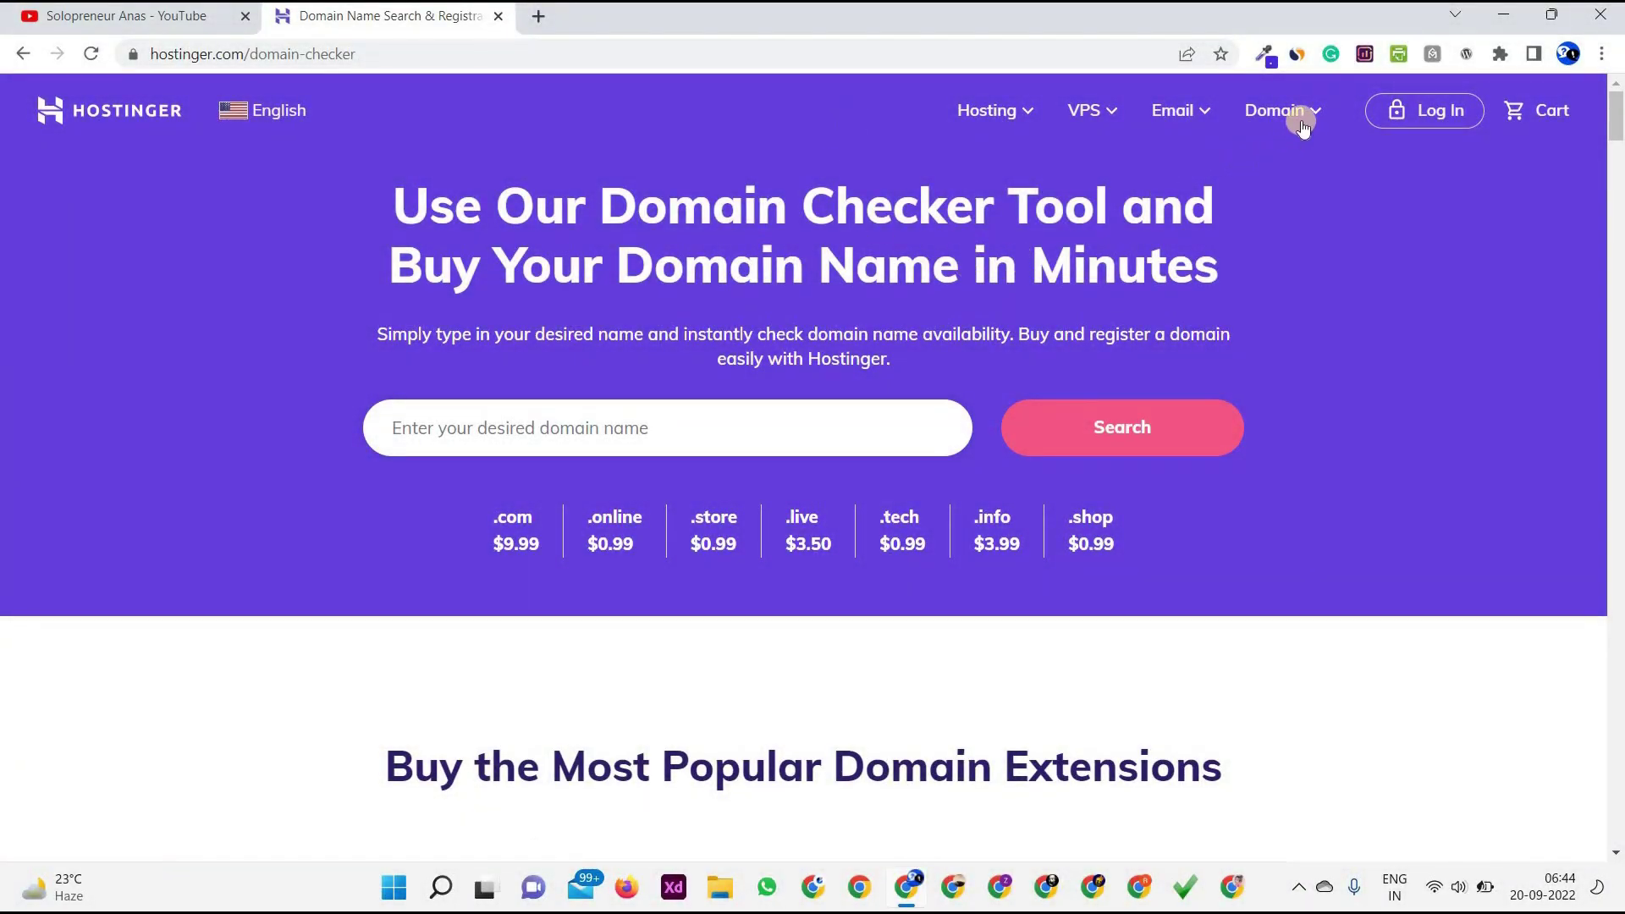
Step: Search the domain checker for djjkadbjbf and take djjkadbjbf.com to the cart without a hosting plan
click(1297, 117)
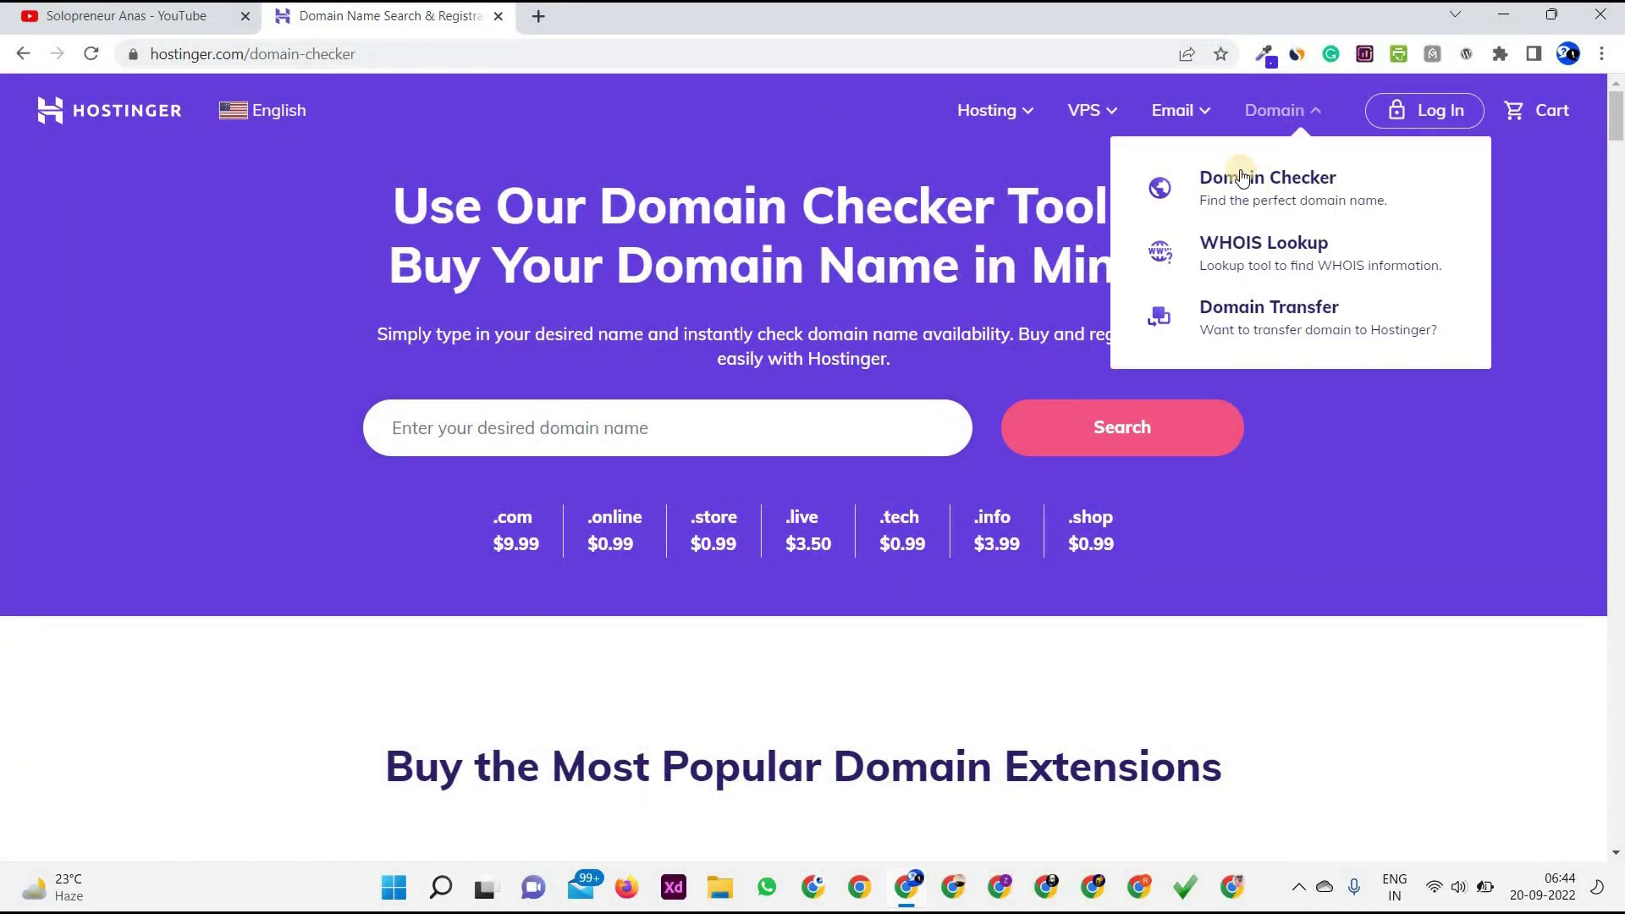
click(901, 258)
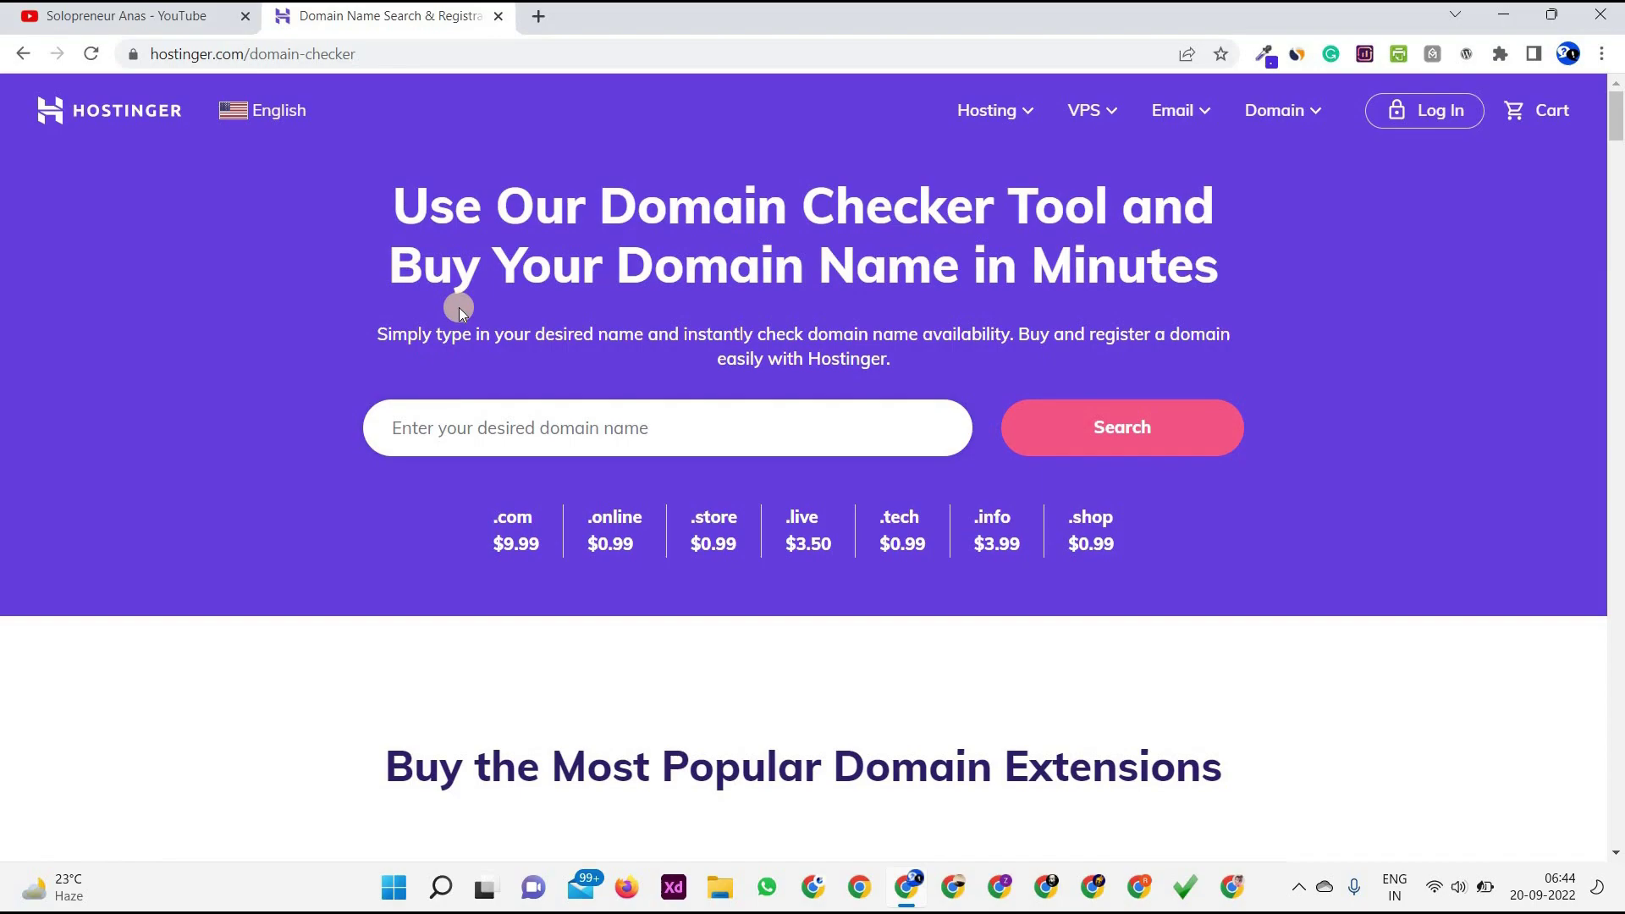
click(493, 431)
text(djjkadbjbf)
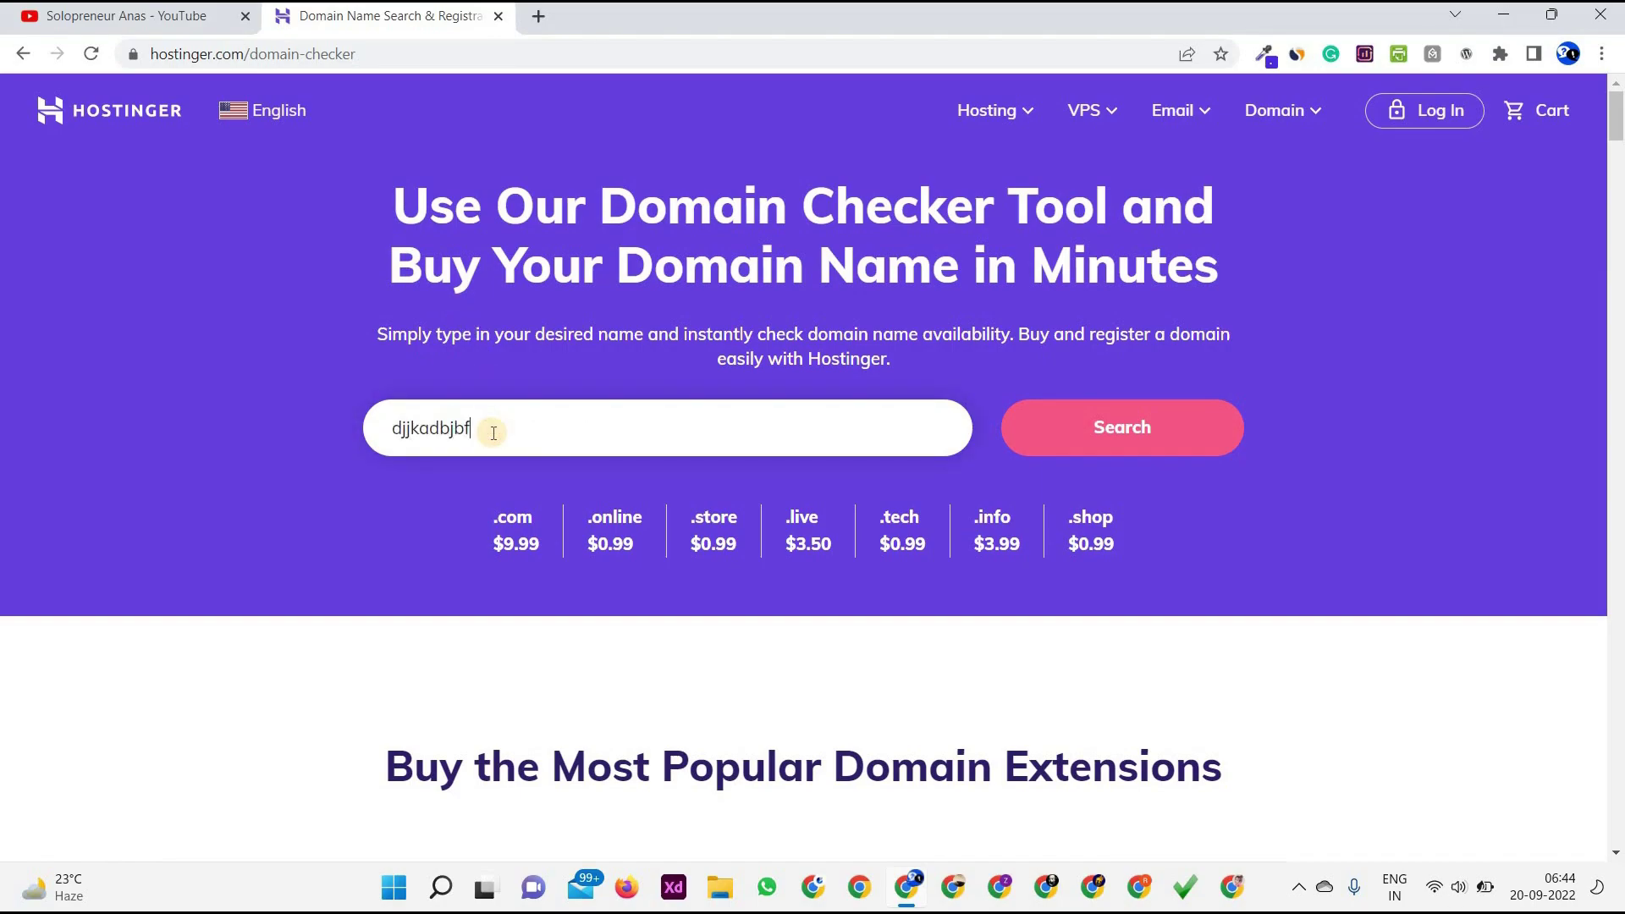
key(Return)
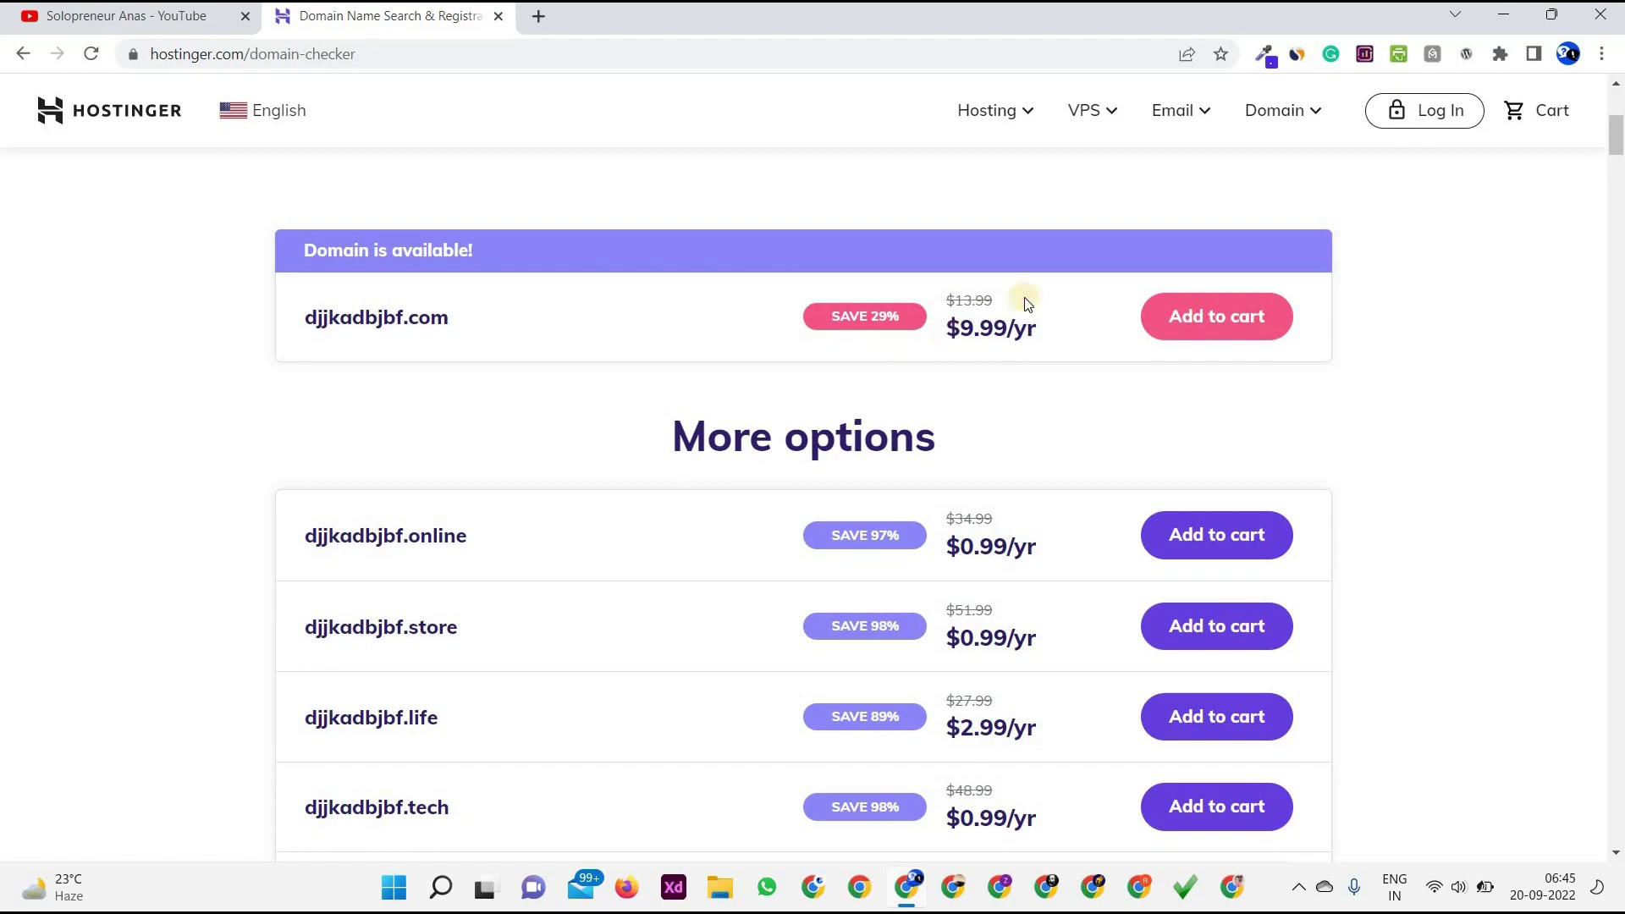
click(1230, 306)
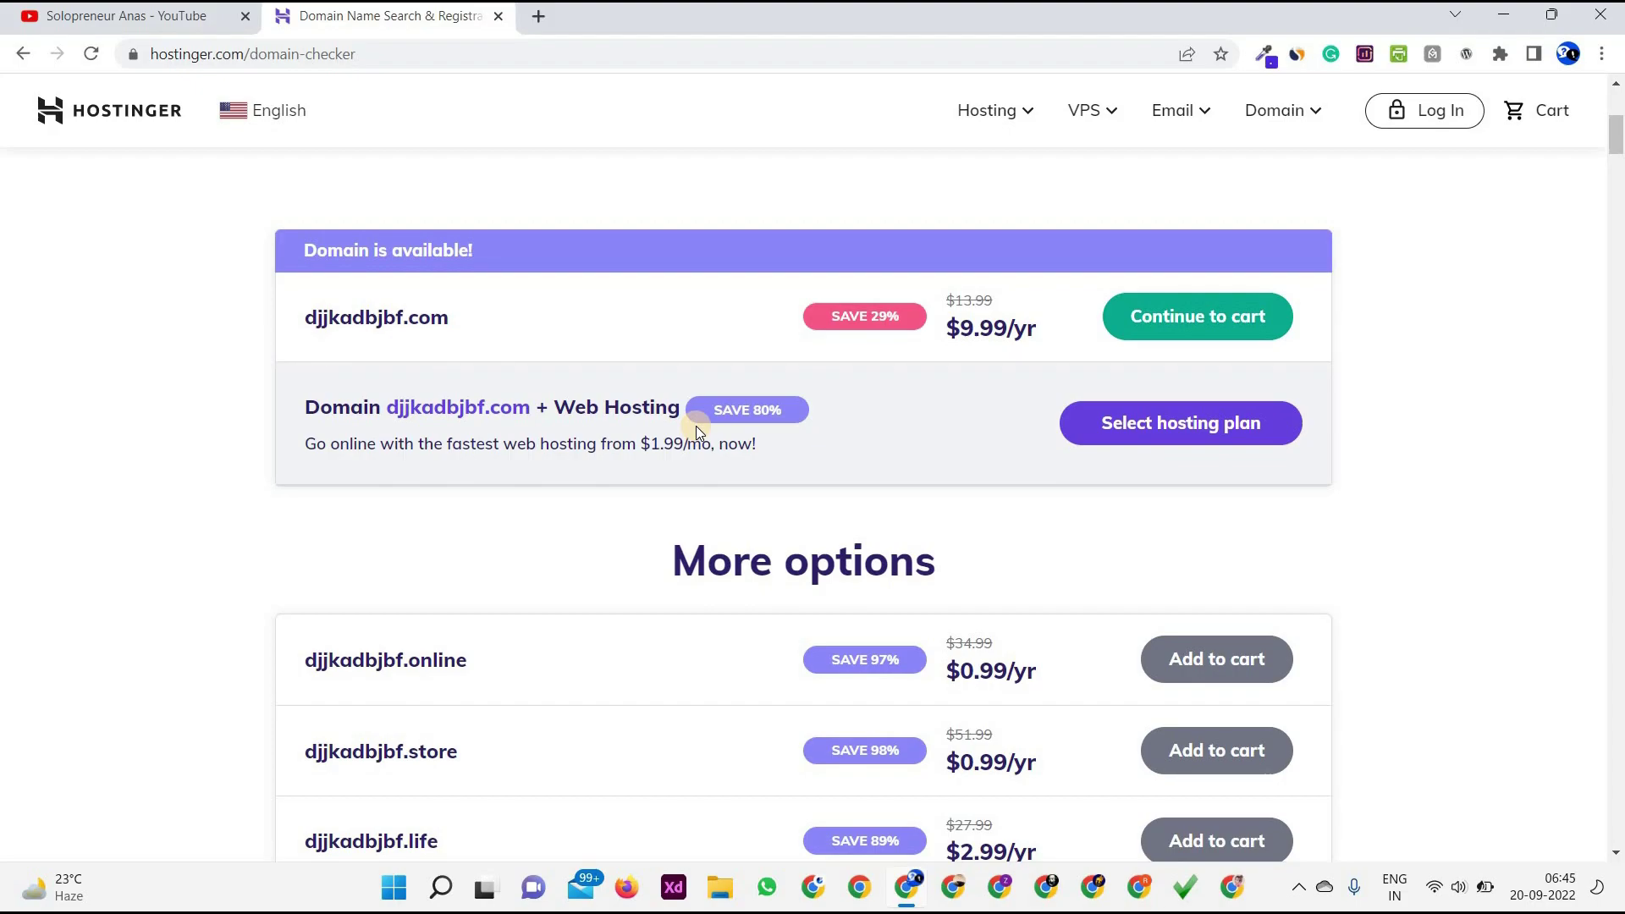
click(1166, 327)
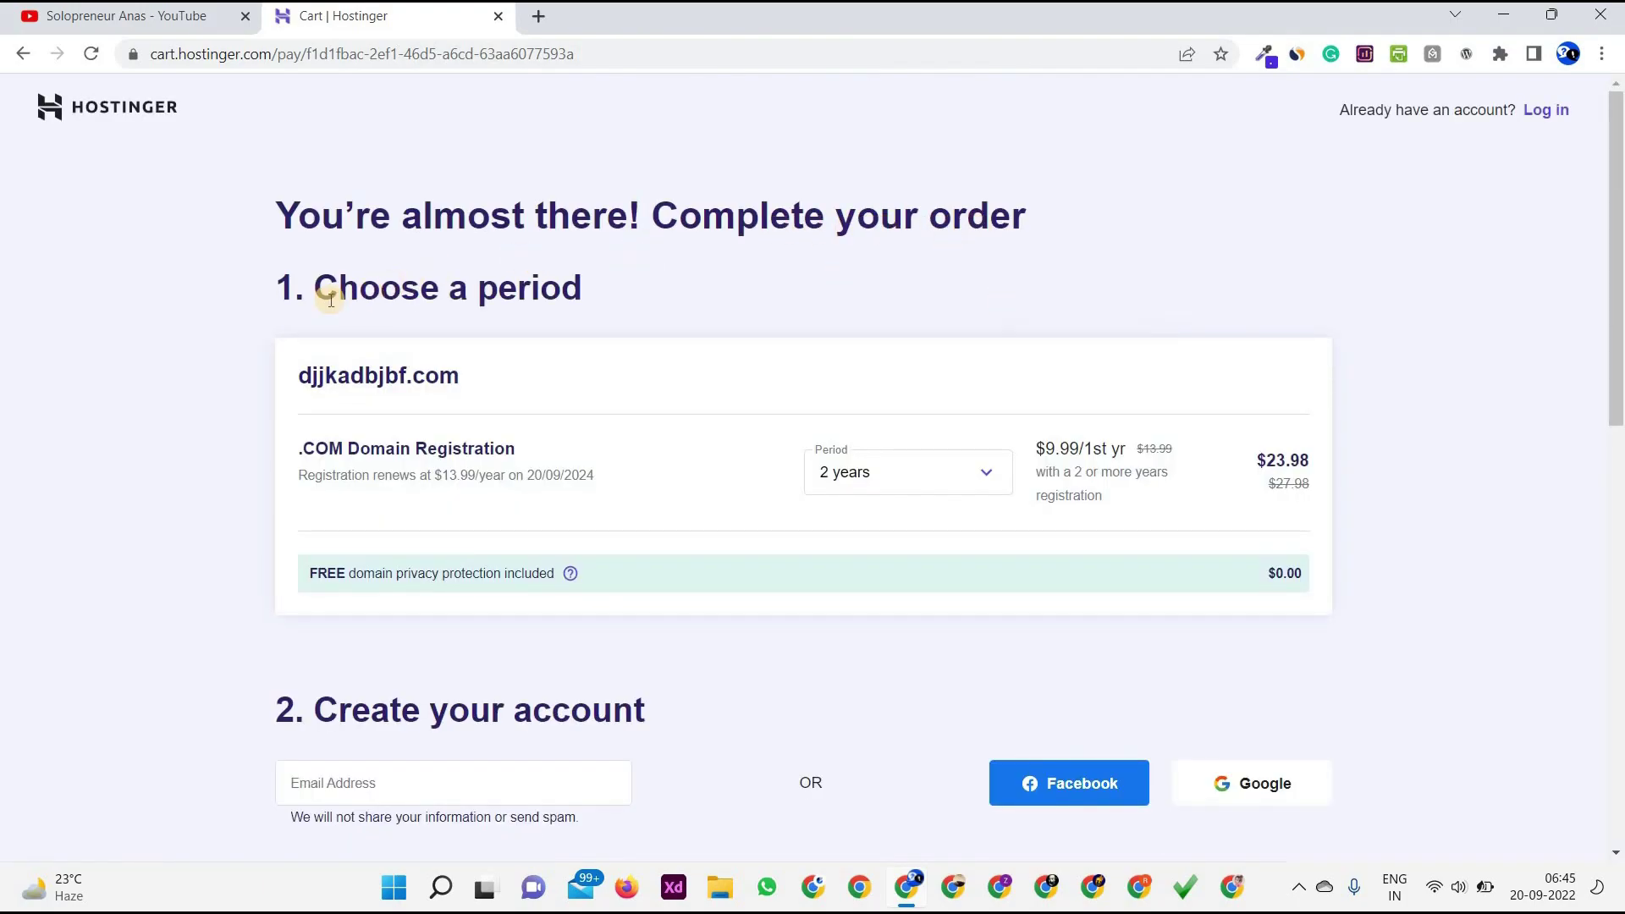
Step: Set the registration period of the .com domain in the cart to 1 year
scroll(787, 292, down, 2)
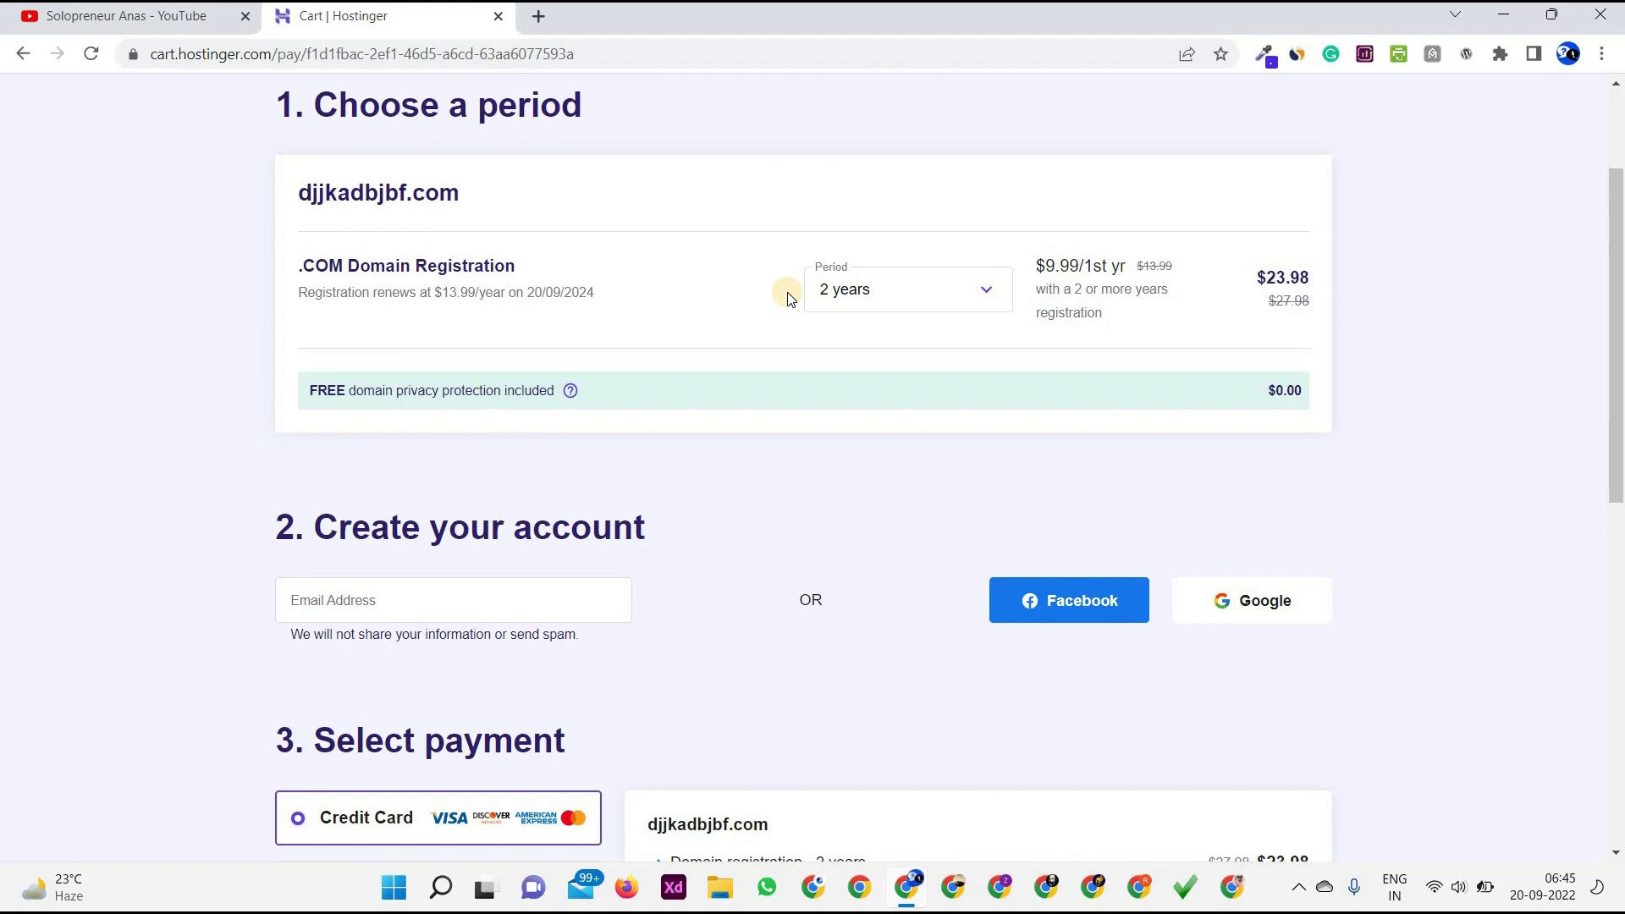
click(884, 300)
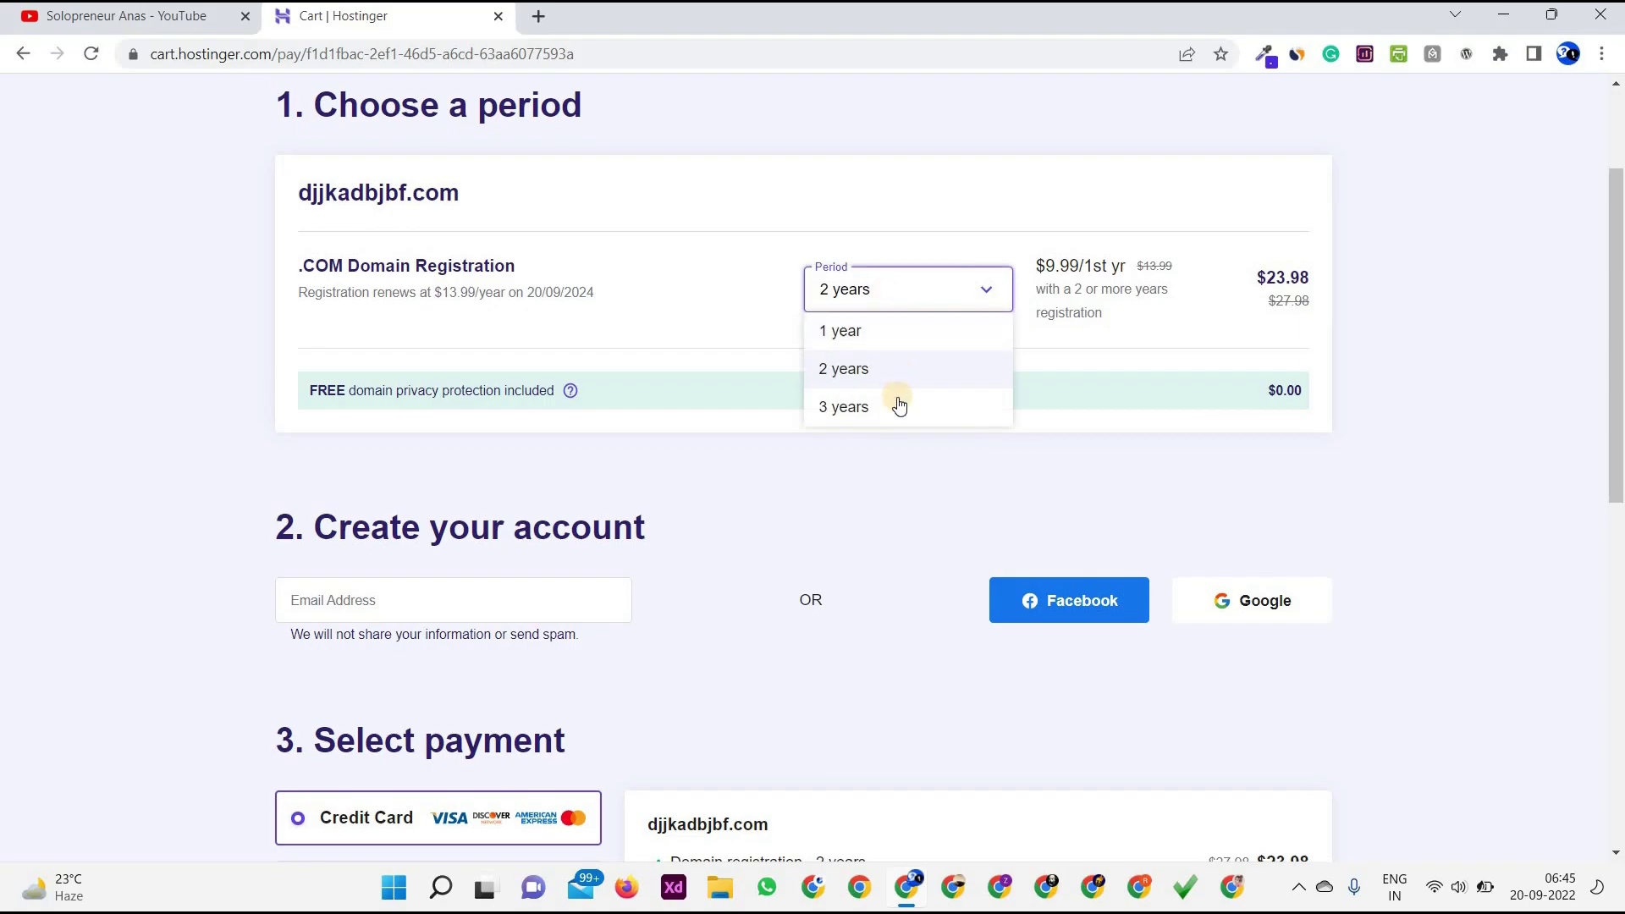
click(907, 337)
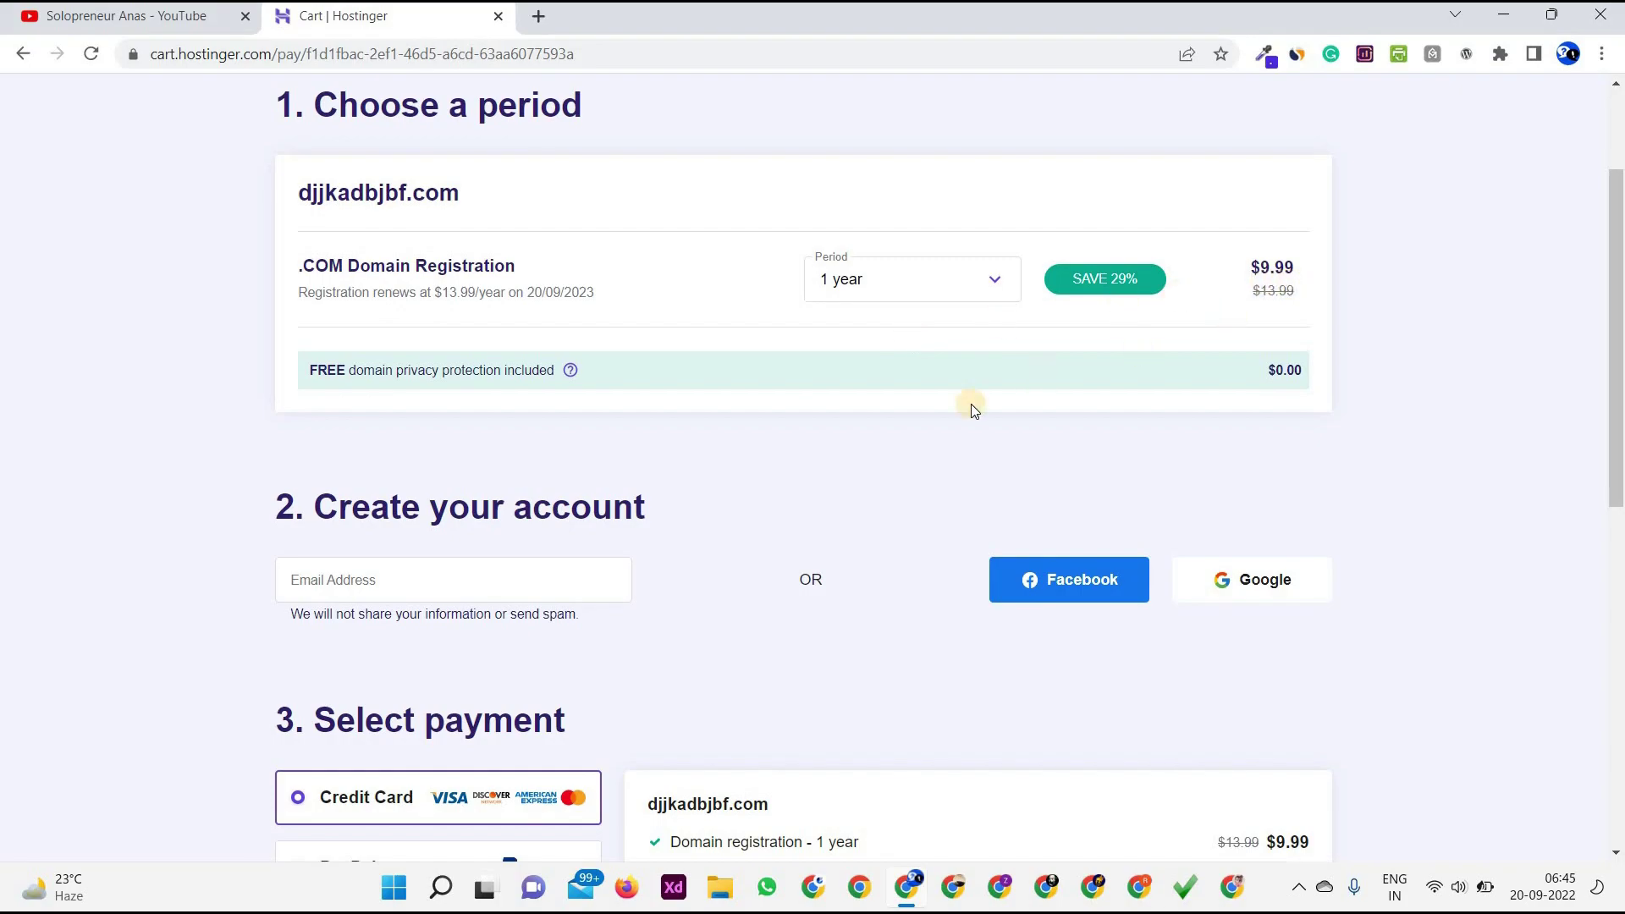
scroll(971, 406, down, 1)
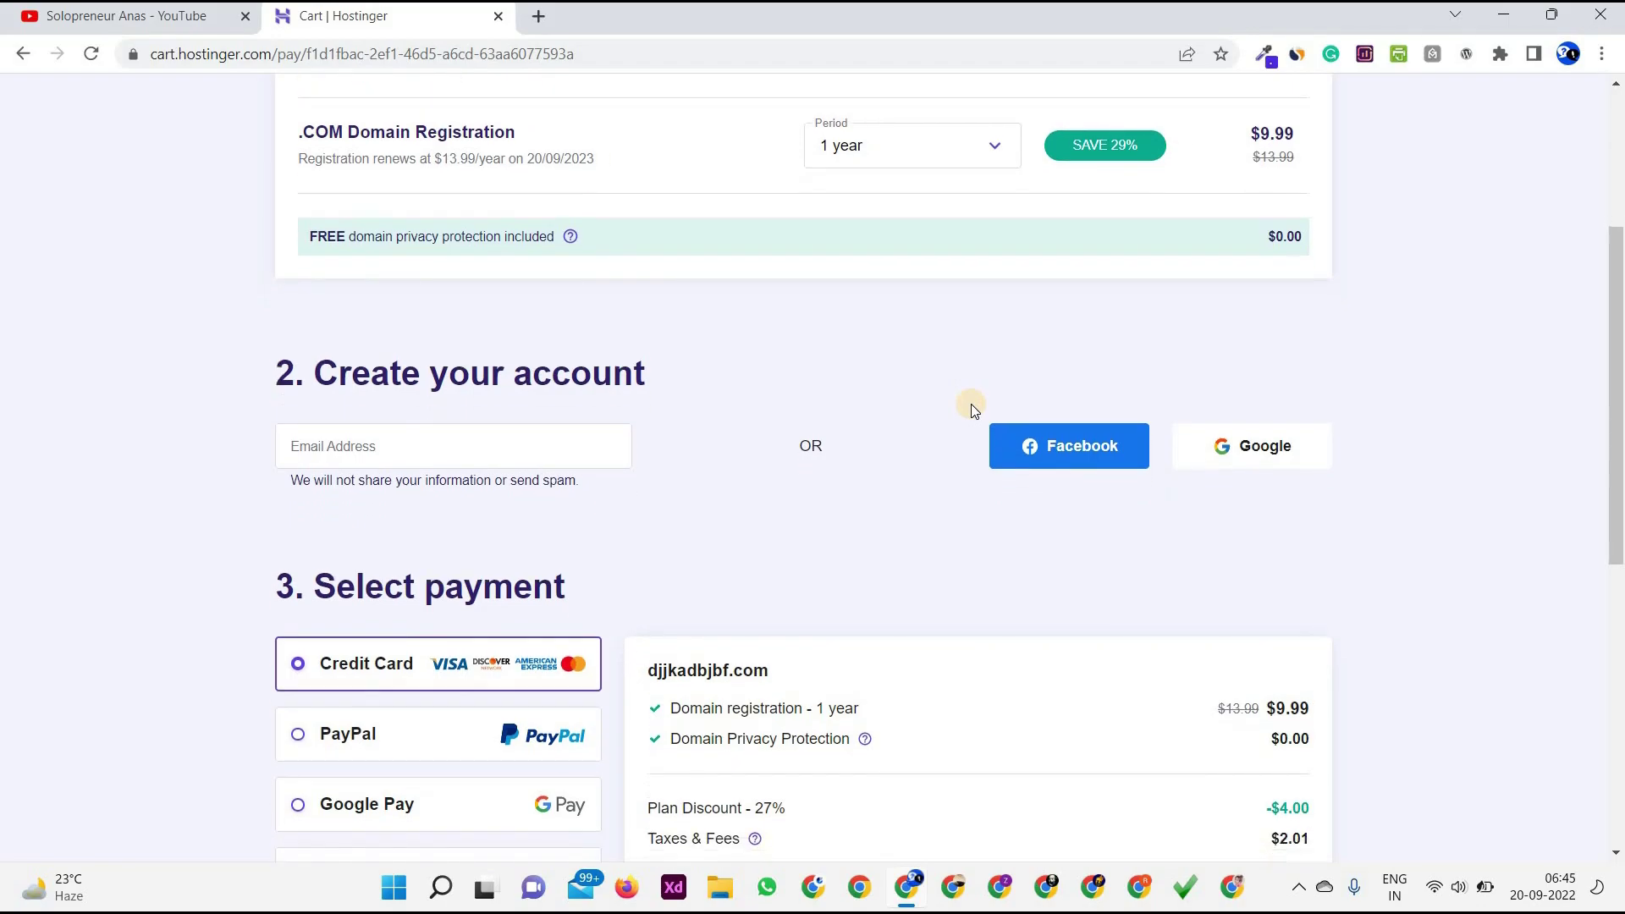
Step: Review the djjkadbjbf.com order, from the registration period and account creation to the payment methods and price summary
scroll(971, 409, up, 1)
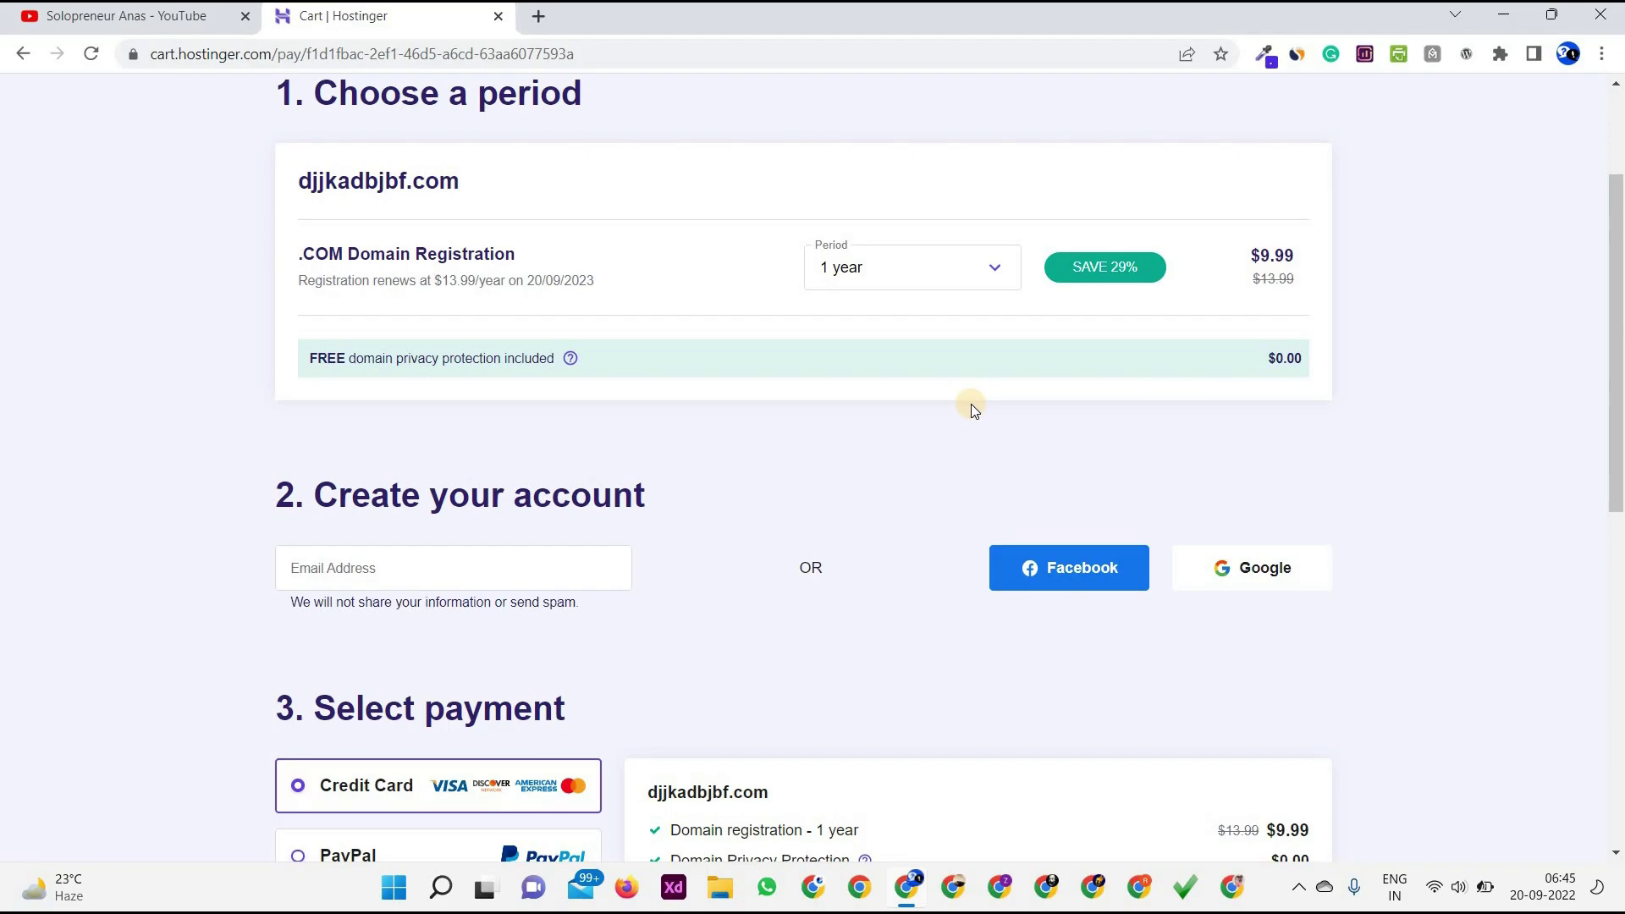
scroll(972, 408, down, 4)
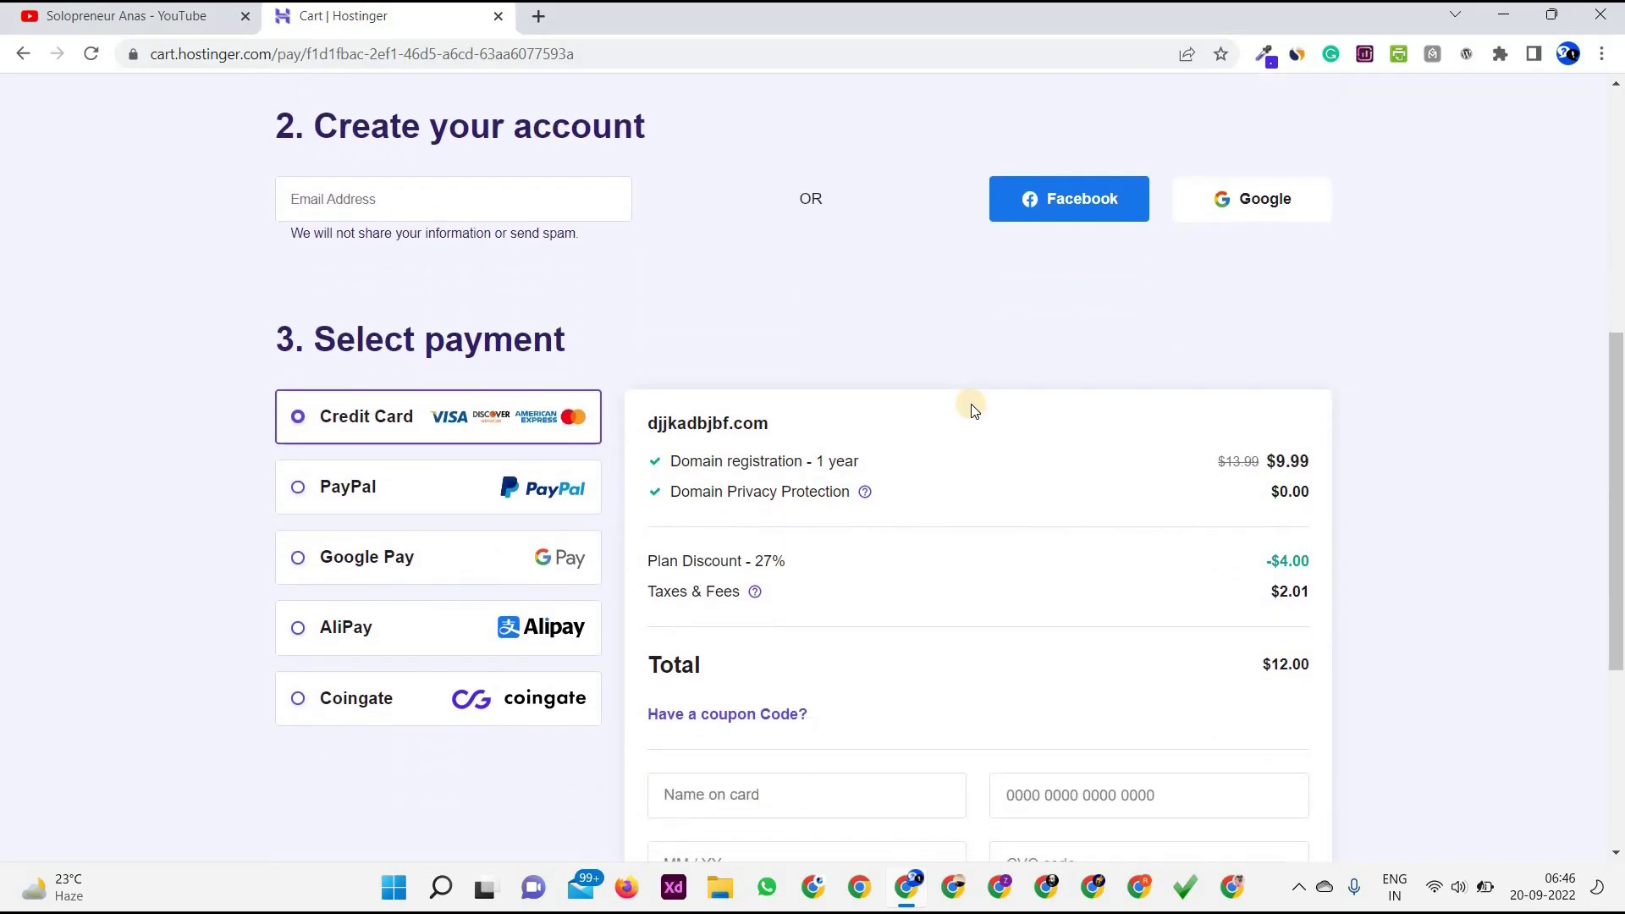
scroll(972, 409, down, 1)
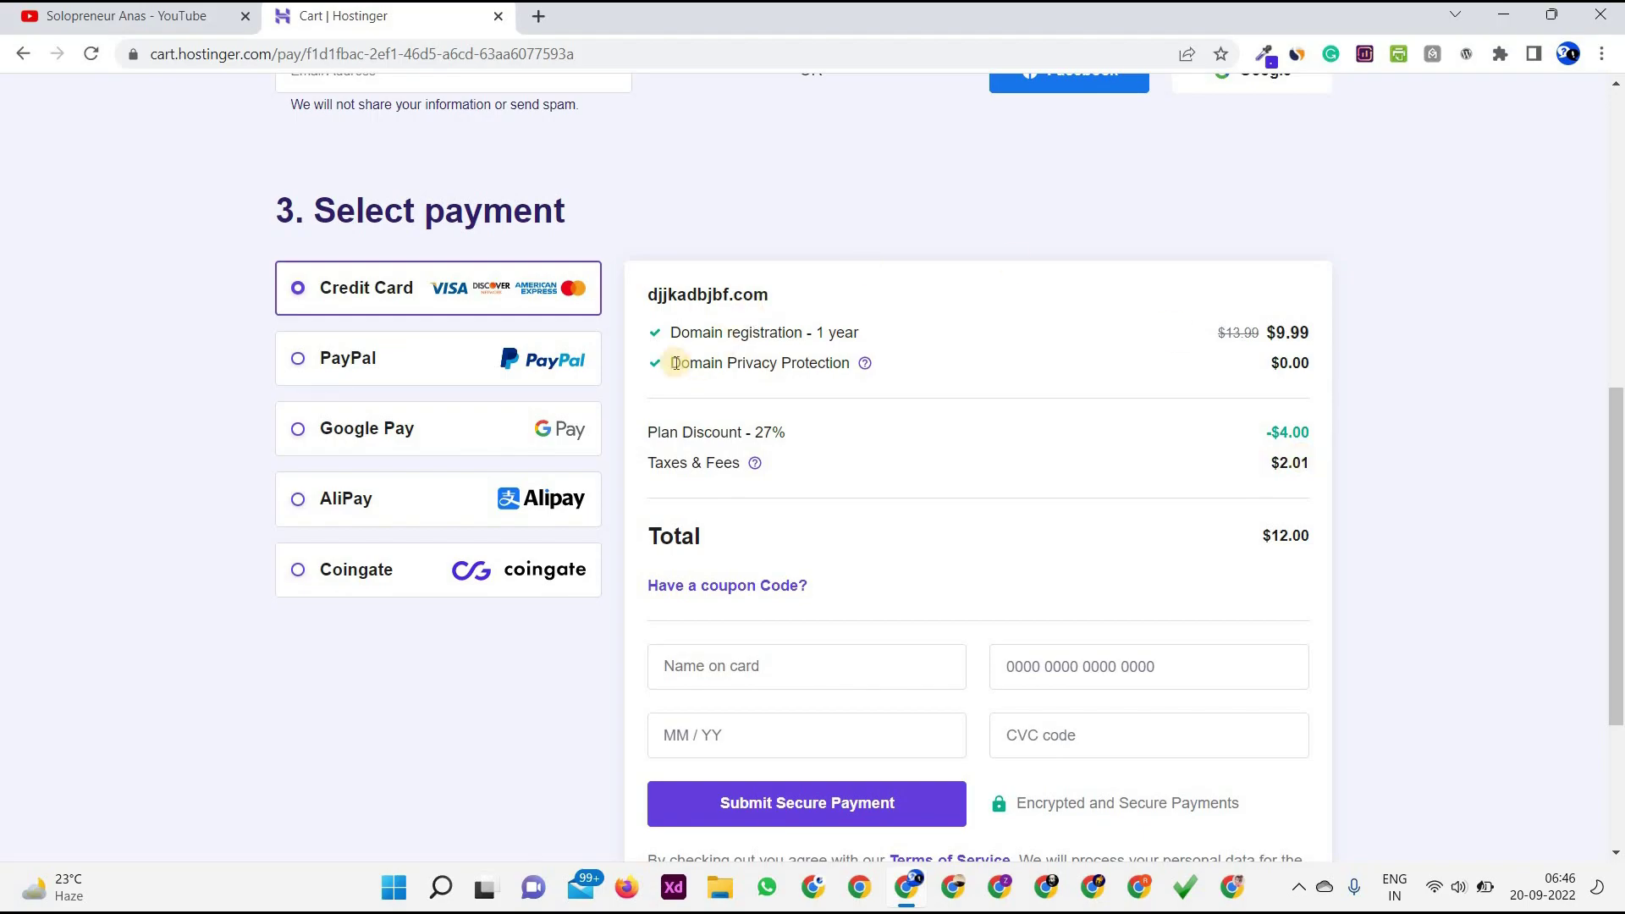
click(524, 341)
click(512, 156)
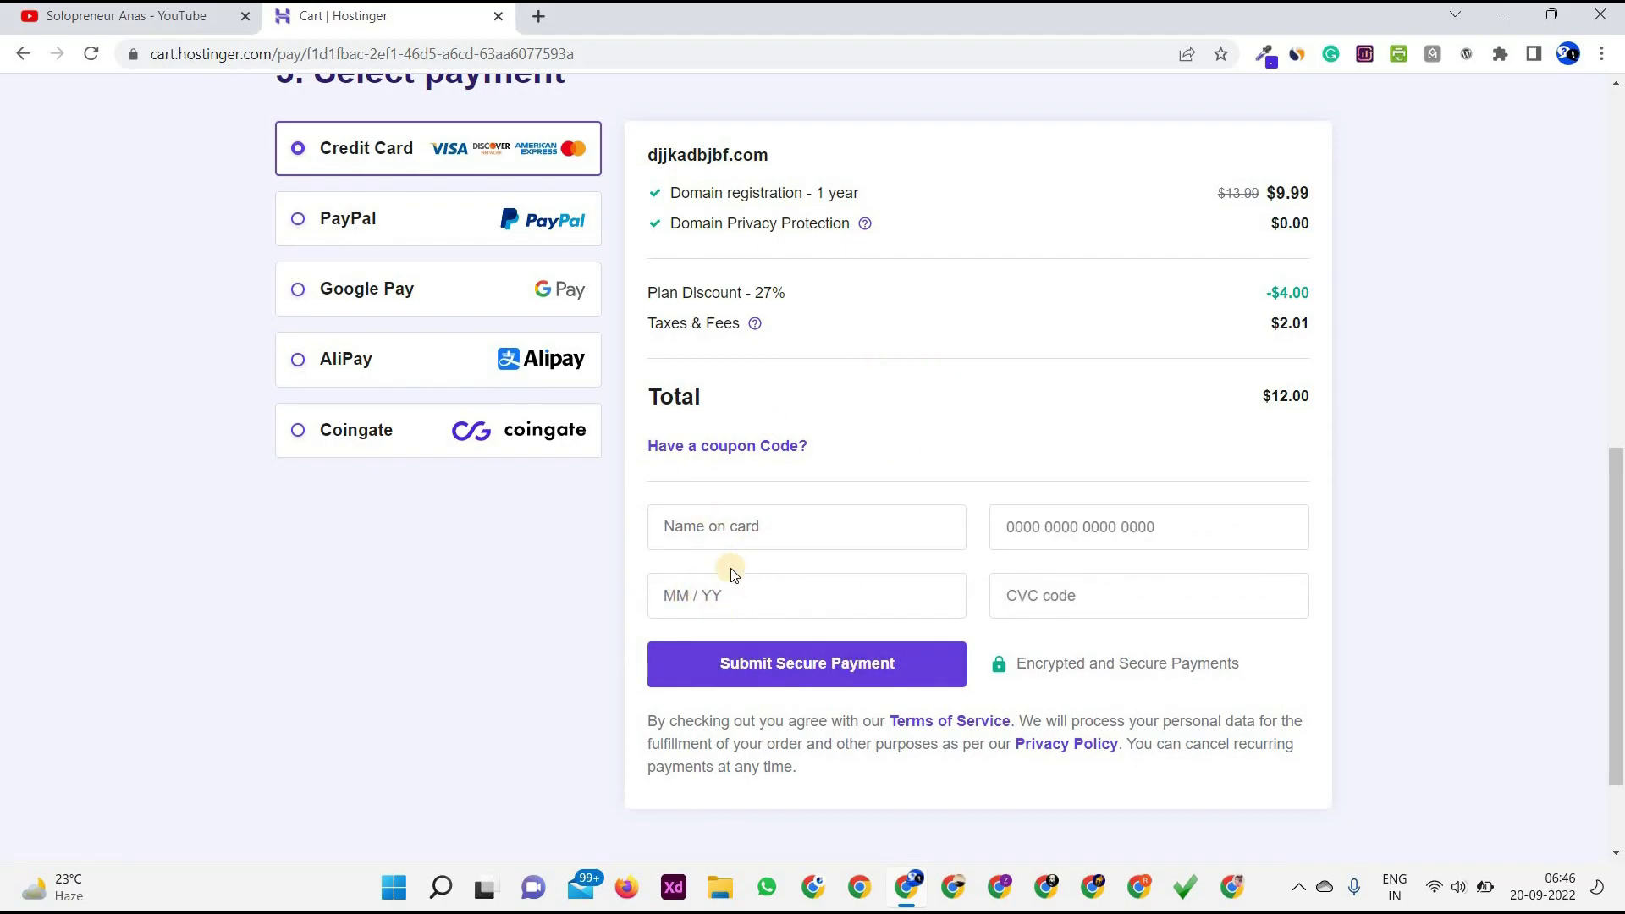
scroll(733, 575, up, 5)
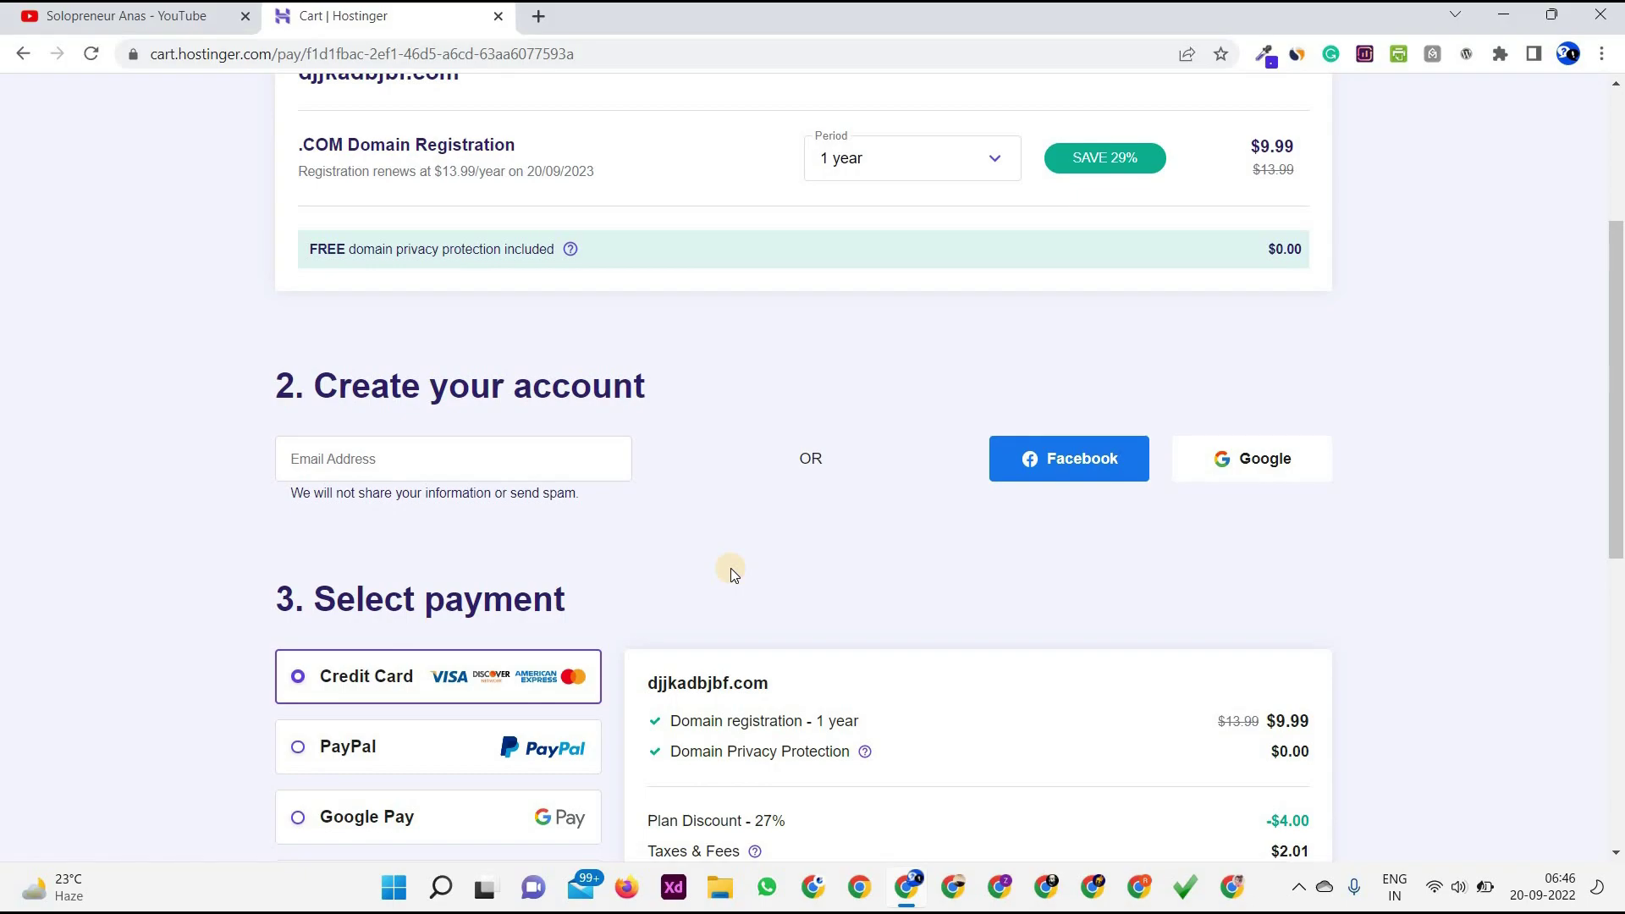
scroll(733, 574, up, 3)
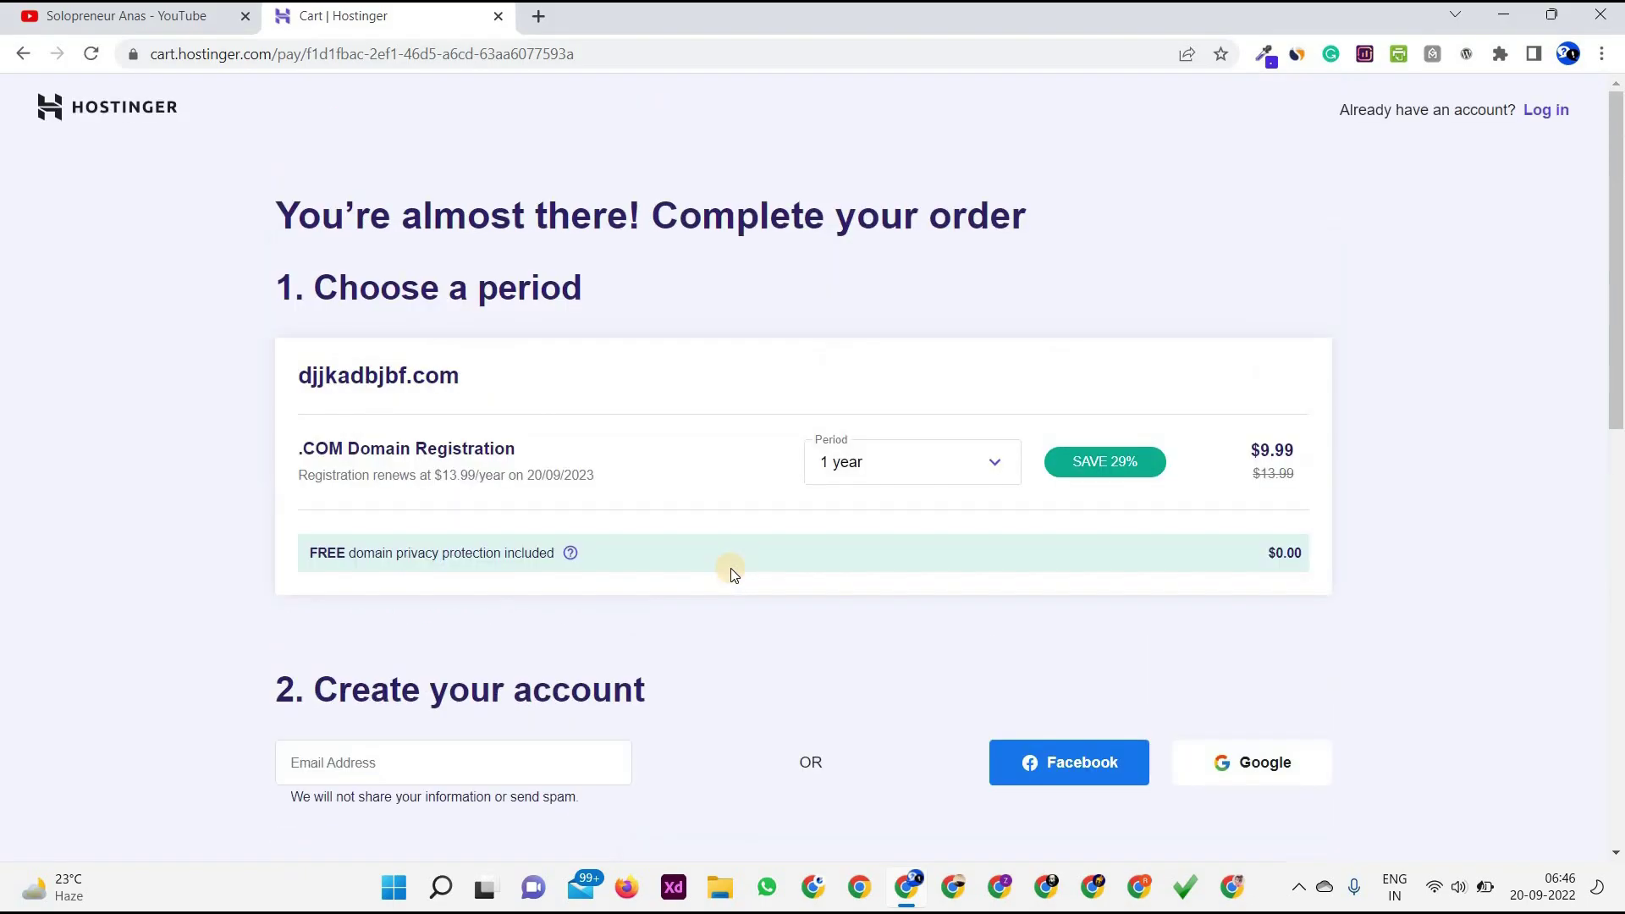
Step: Leave the domain cart for the Hostinger home page and look over its promotional offer
scroll(733, 575, left, 5)
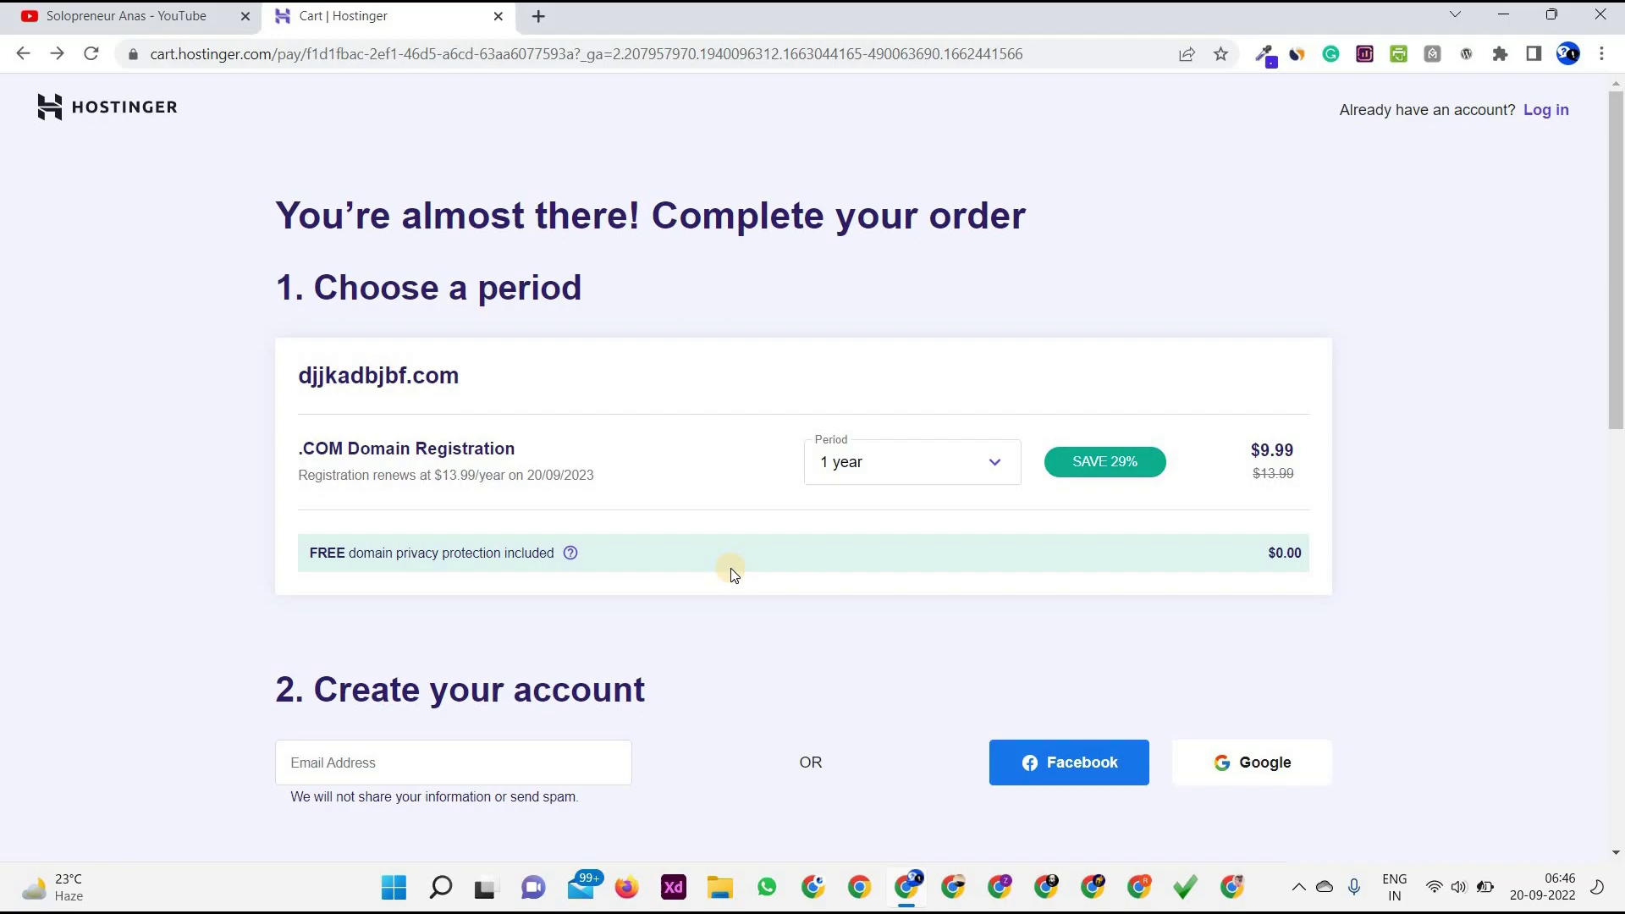
click(125, 114)
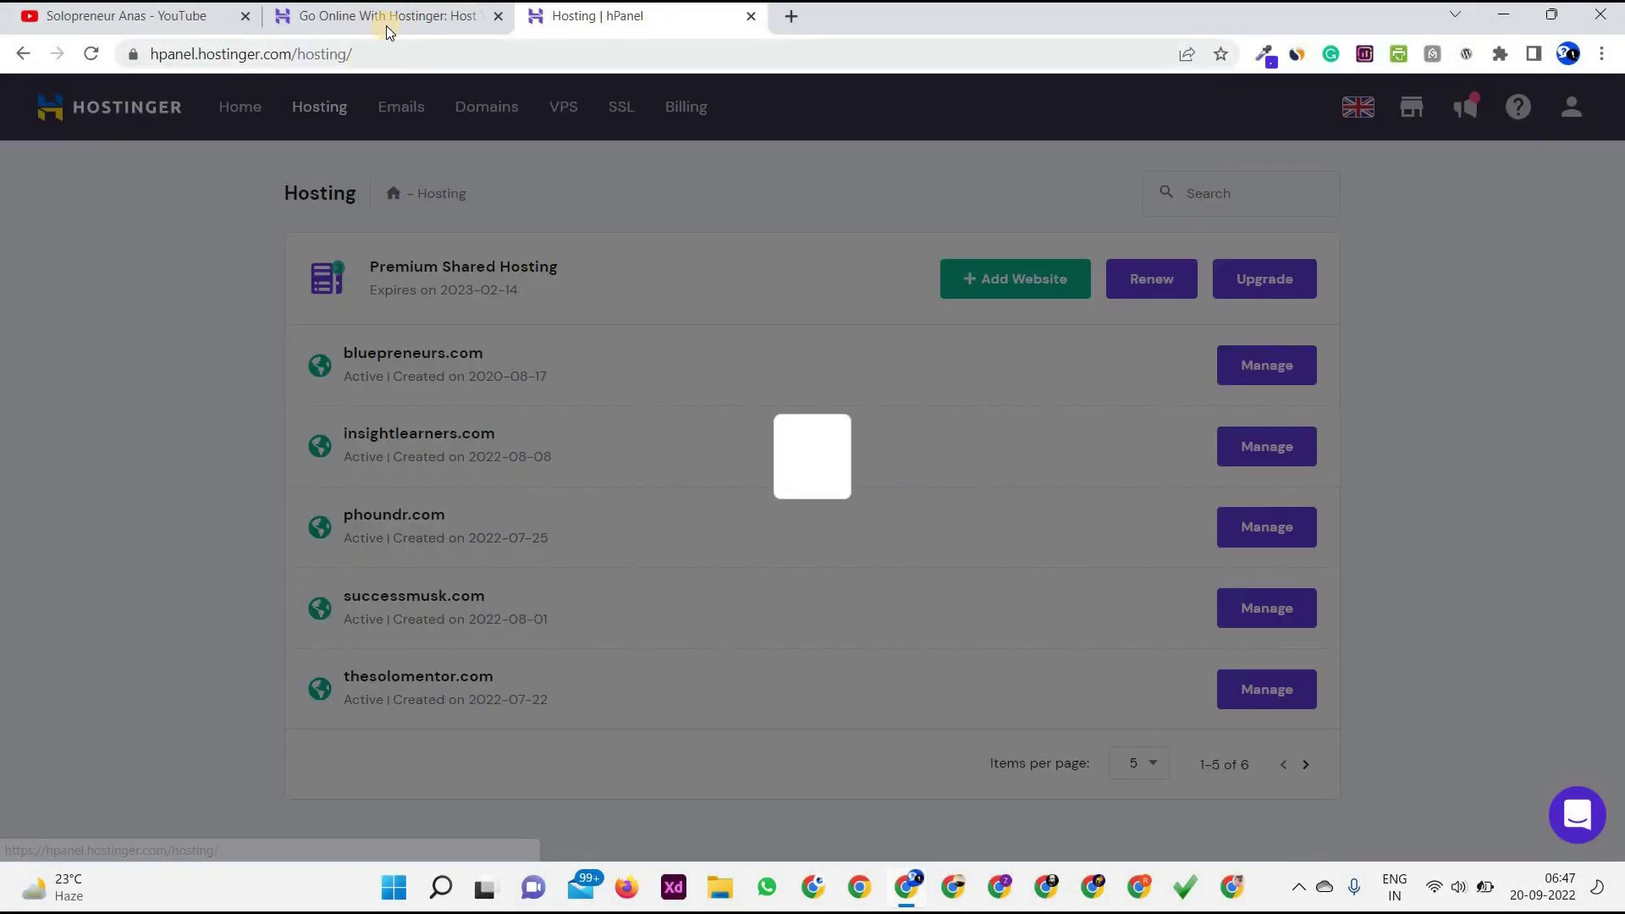
click(386, 26)
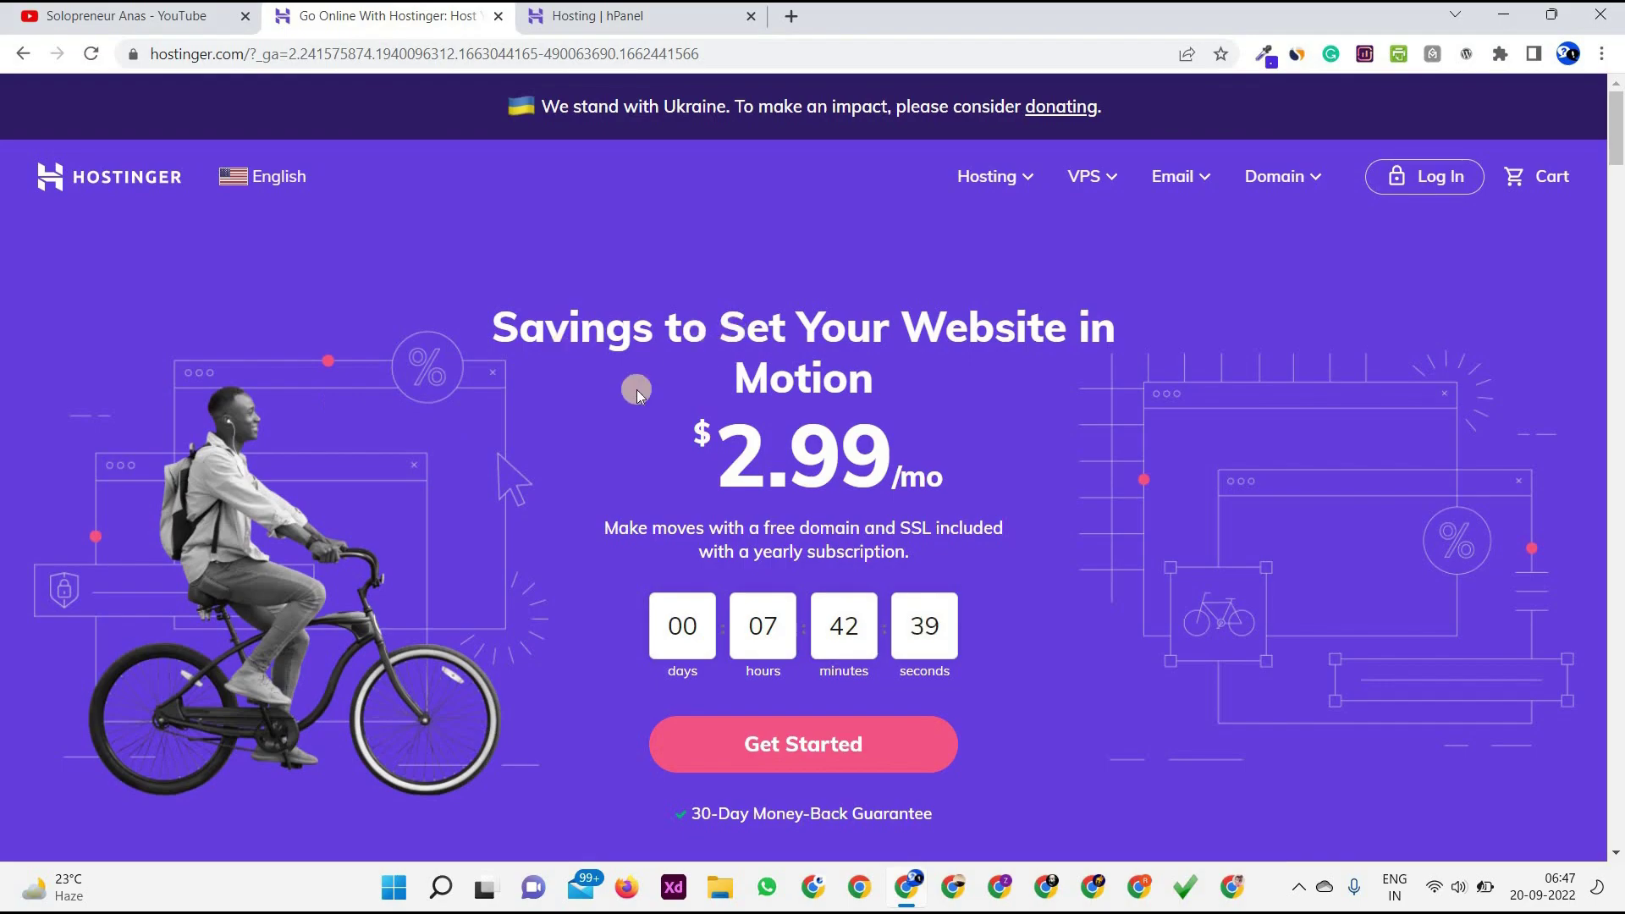
scroll(591, 395, down, 2)
scroll(590, 395, up, 2)
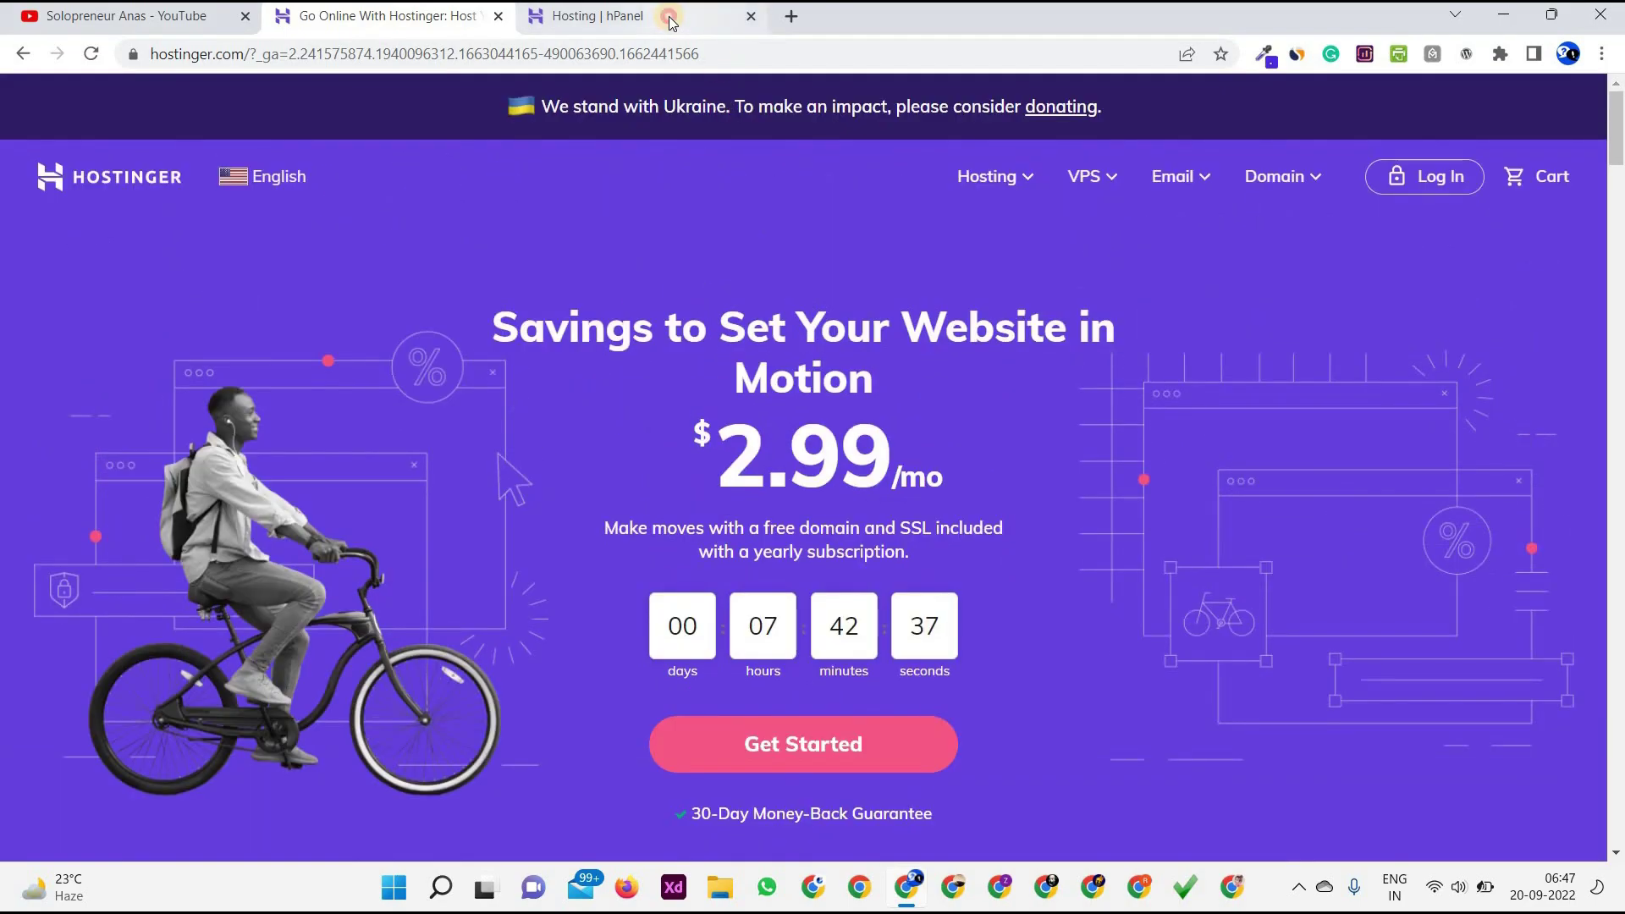
Step: Switch to the hPanel hosting list and dismiss the recommendation survey and the feedback request
click(668, 18)
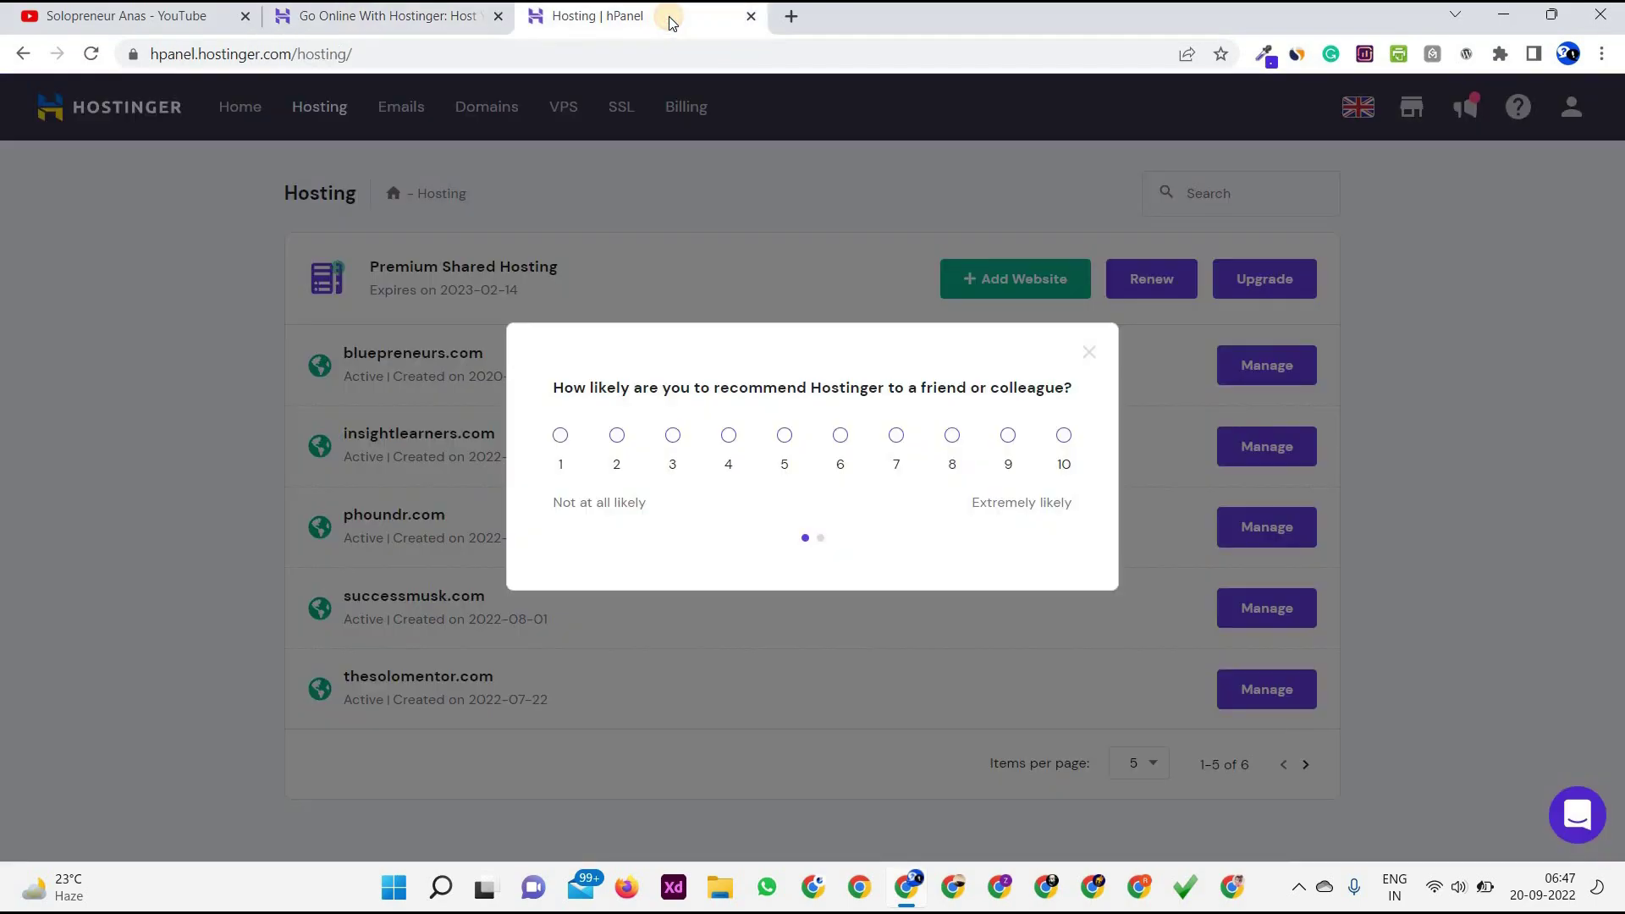
click(1074, 350)
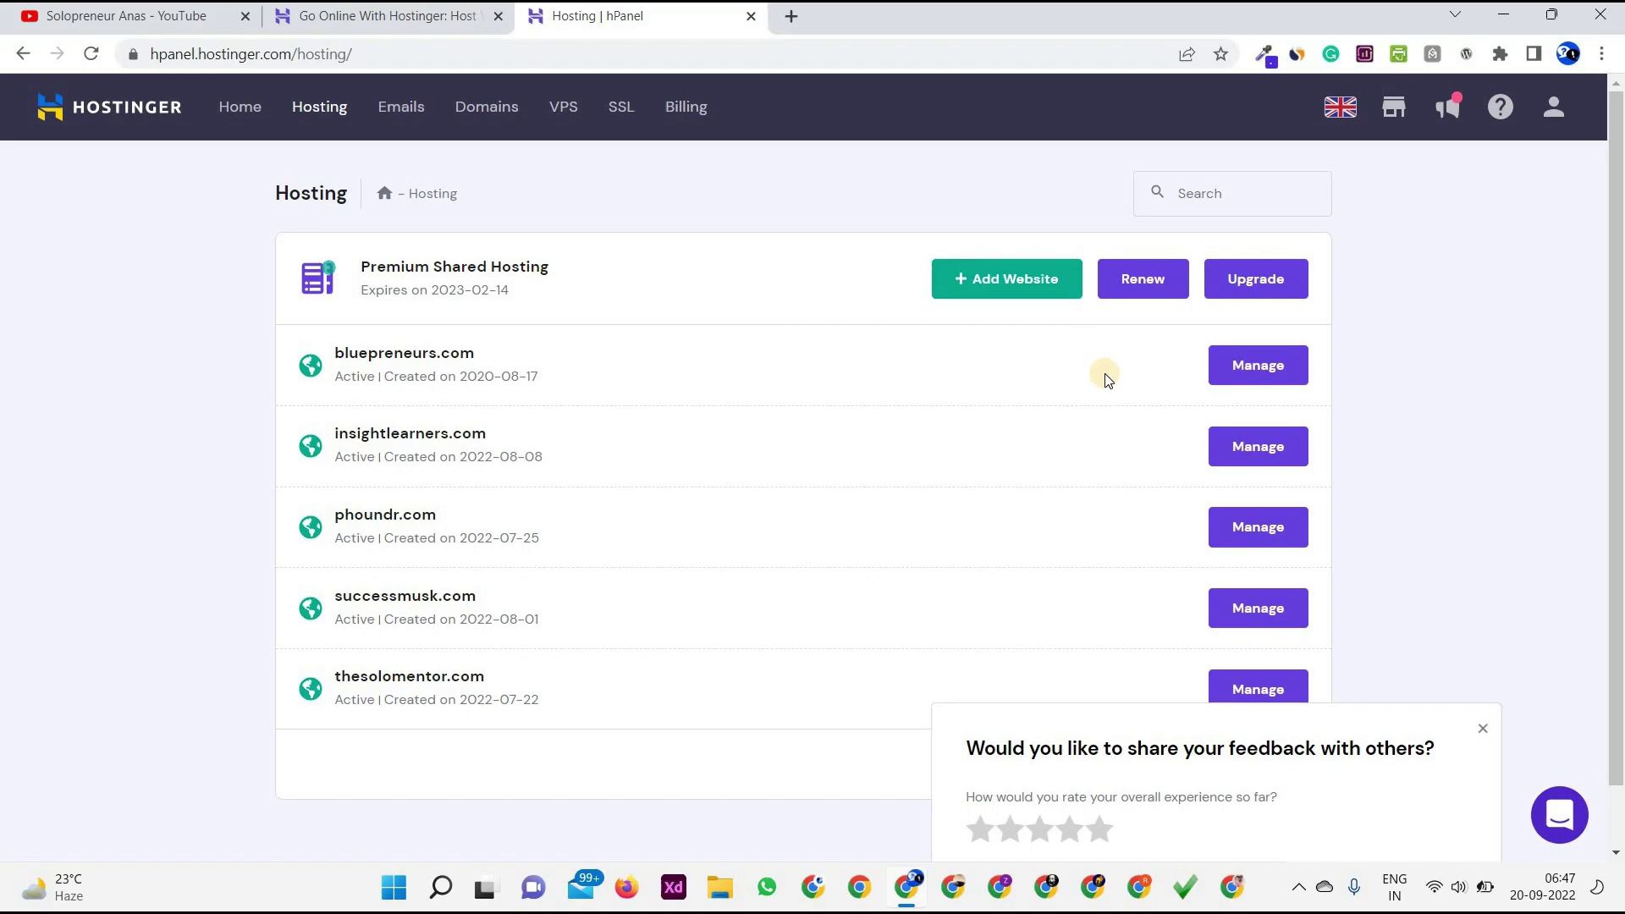
click(1480, 728)
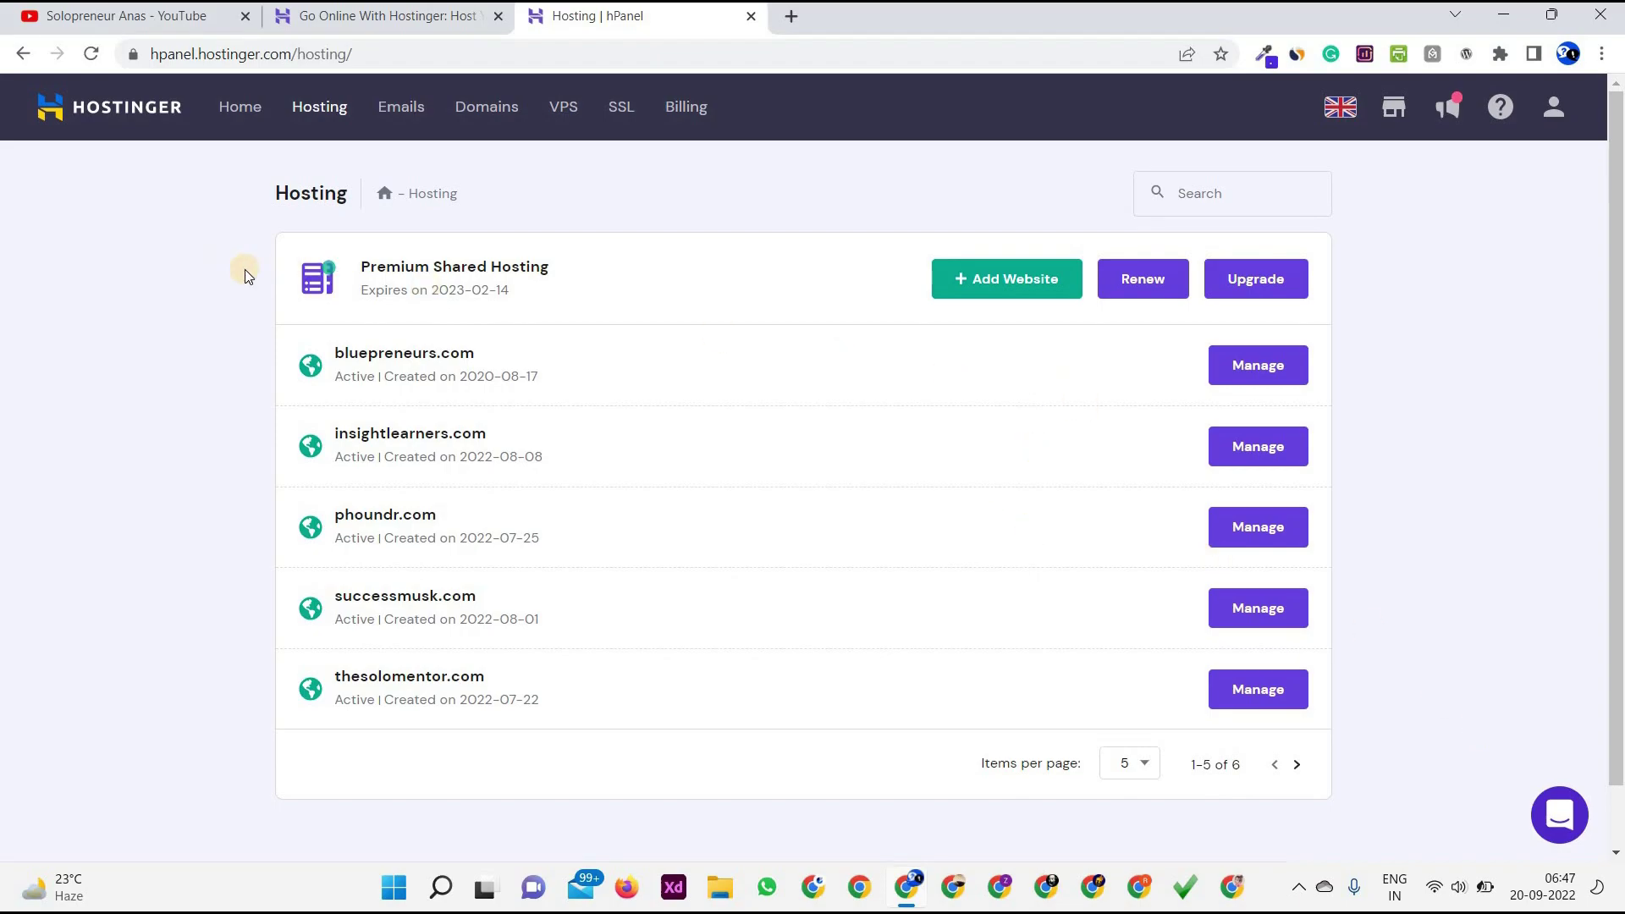
Step: Highlight the Premium Shared Hosting plan's name and its expiry date in the hosting list
triple_click(398, 263)
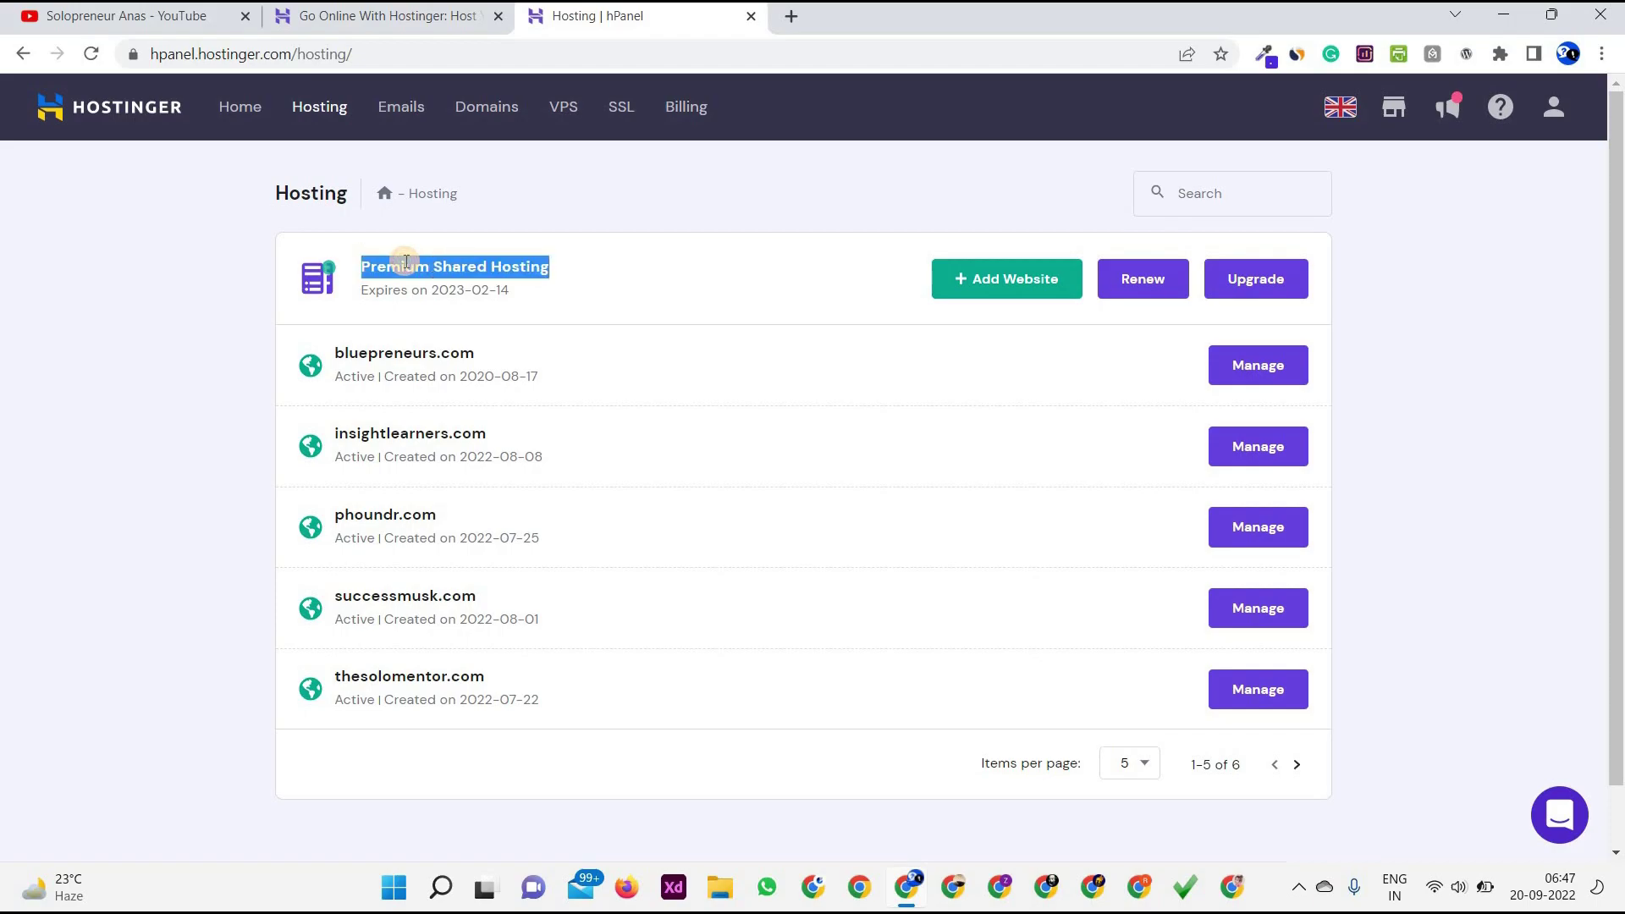
drag(418, 290, 516, 298)
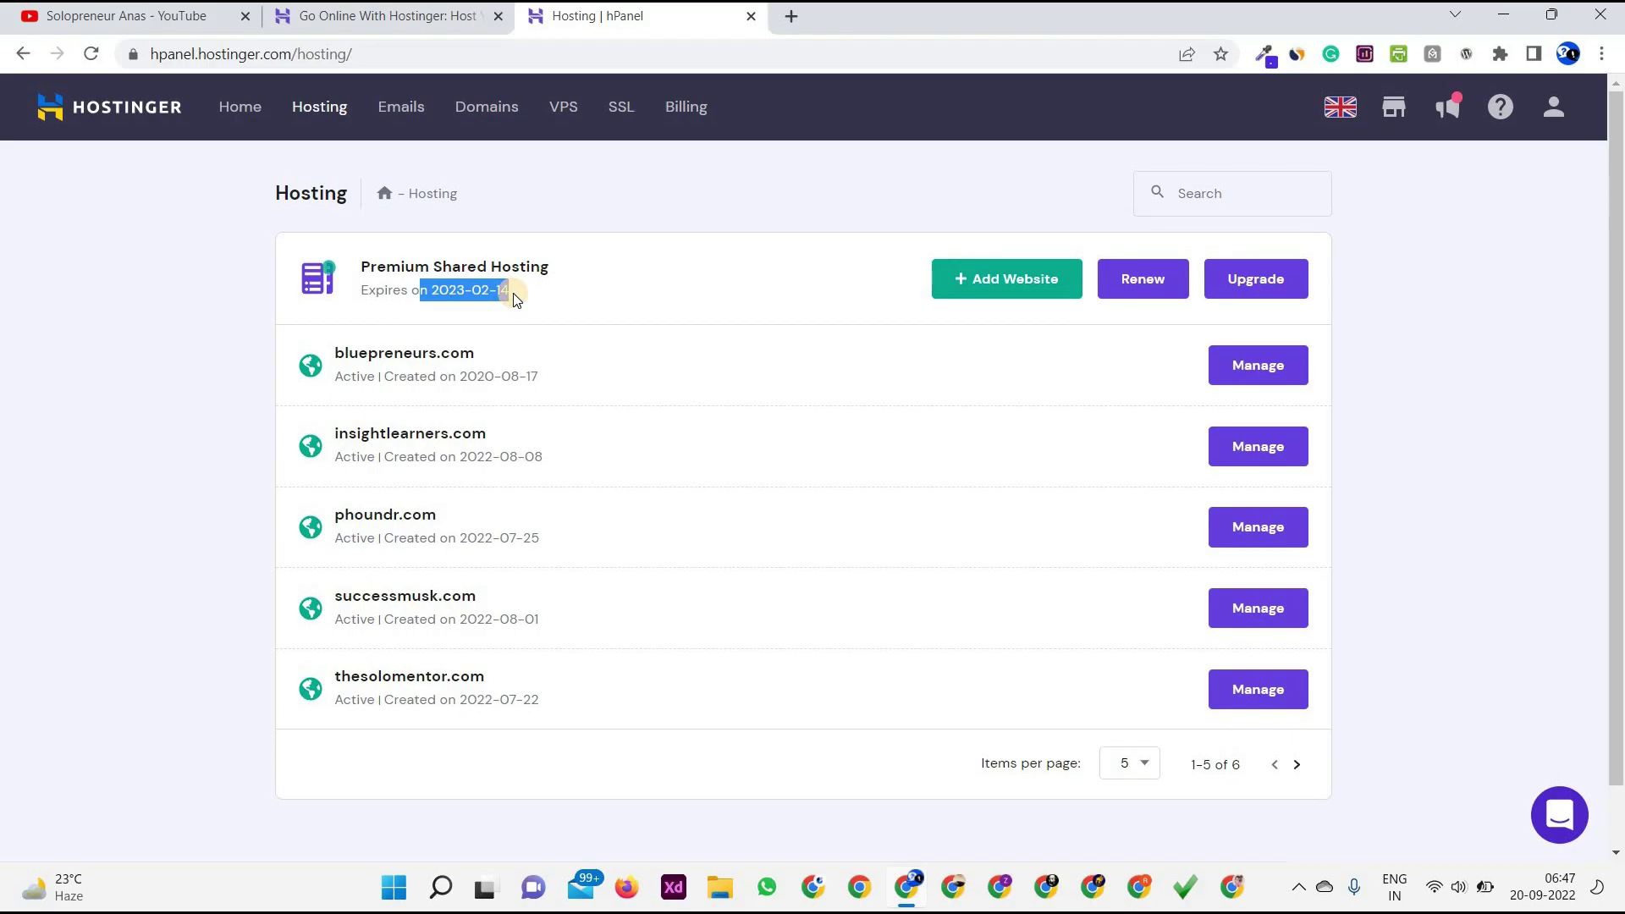
click(608, 275)
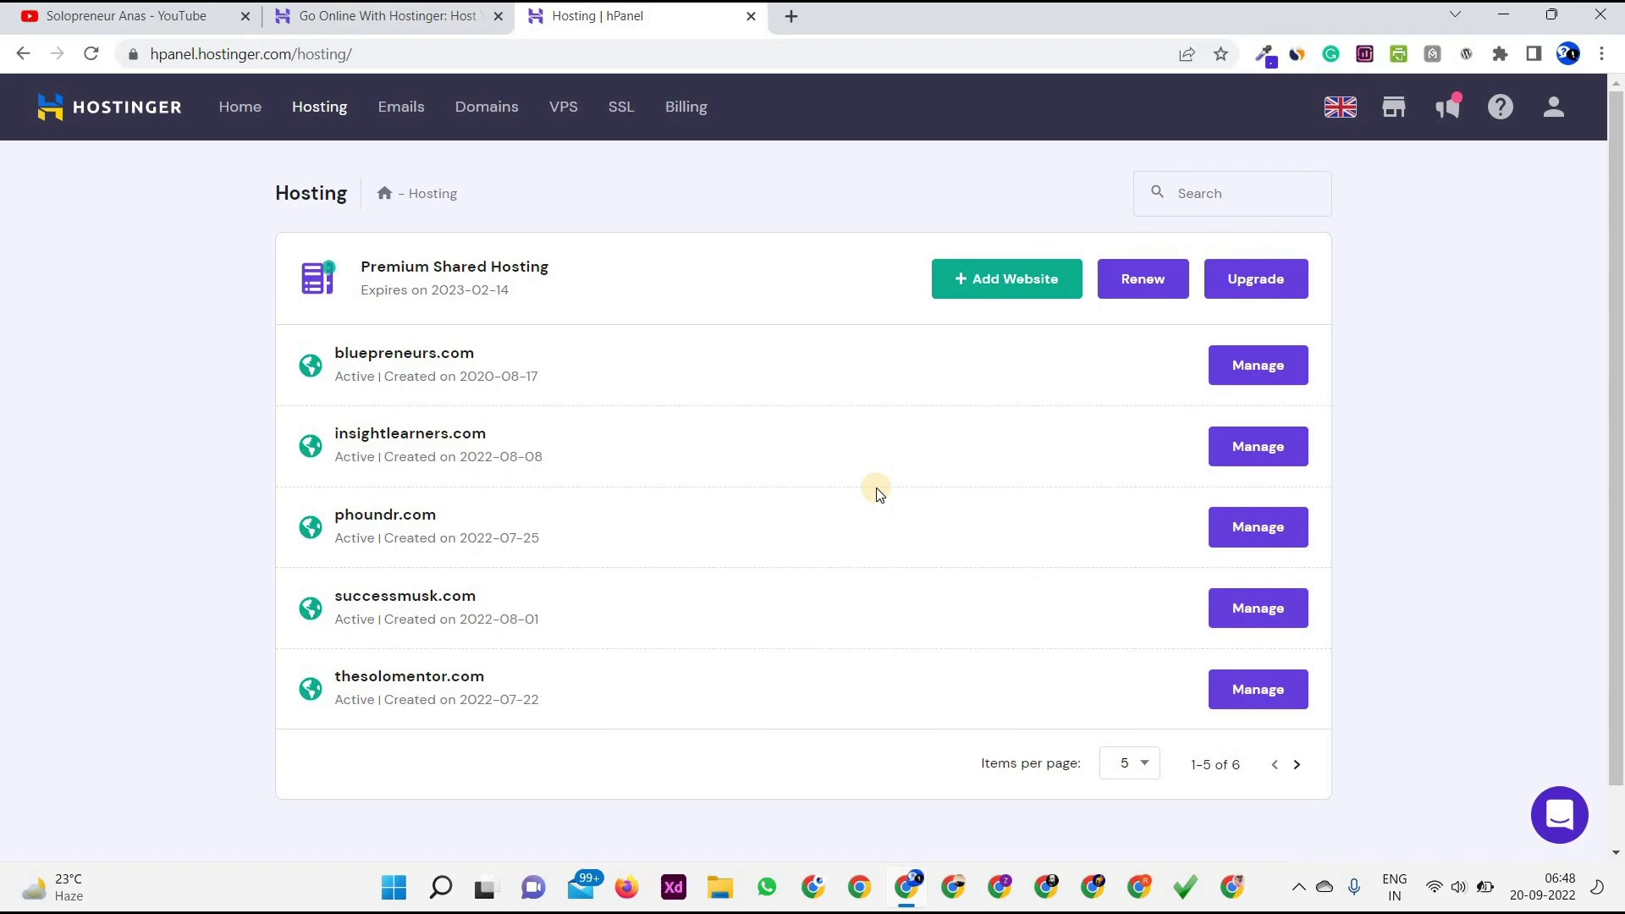
Step: Open bluepreneurs.com in a new tab and, after dismissing its subscription pop-up, open the article "How To Build a Website with Hostinger"
key(ctrl+t)
text(bluepreneurs.com)
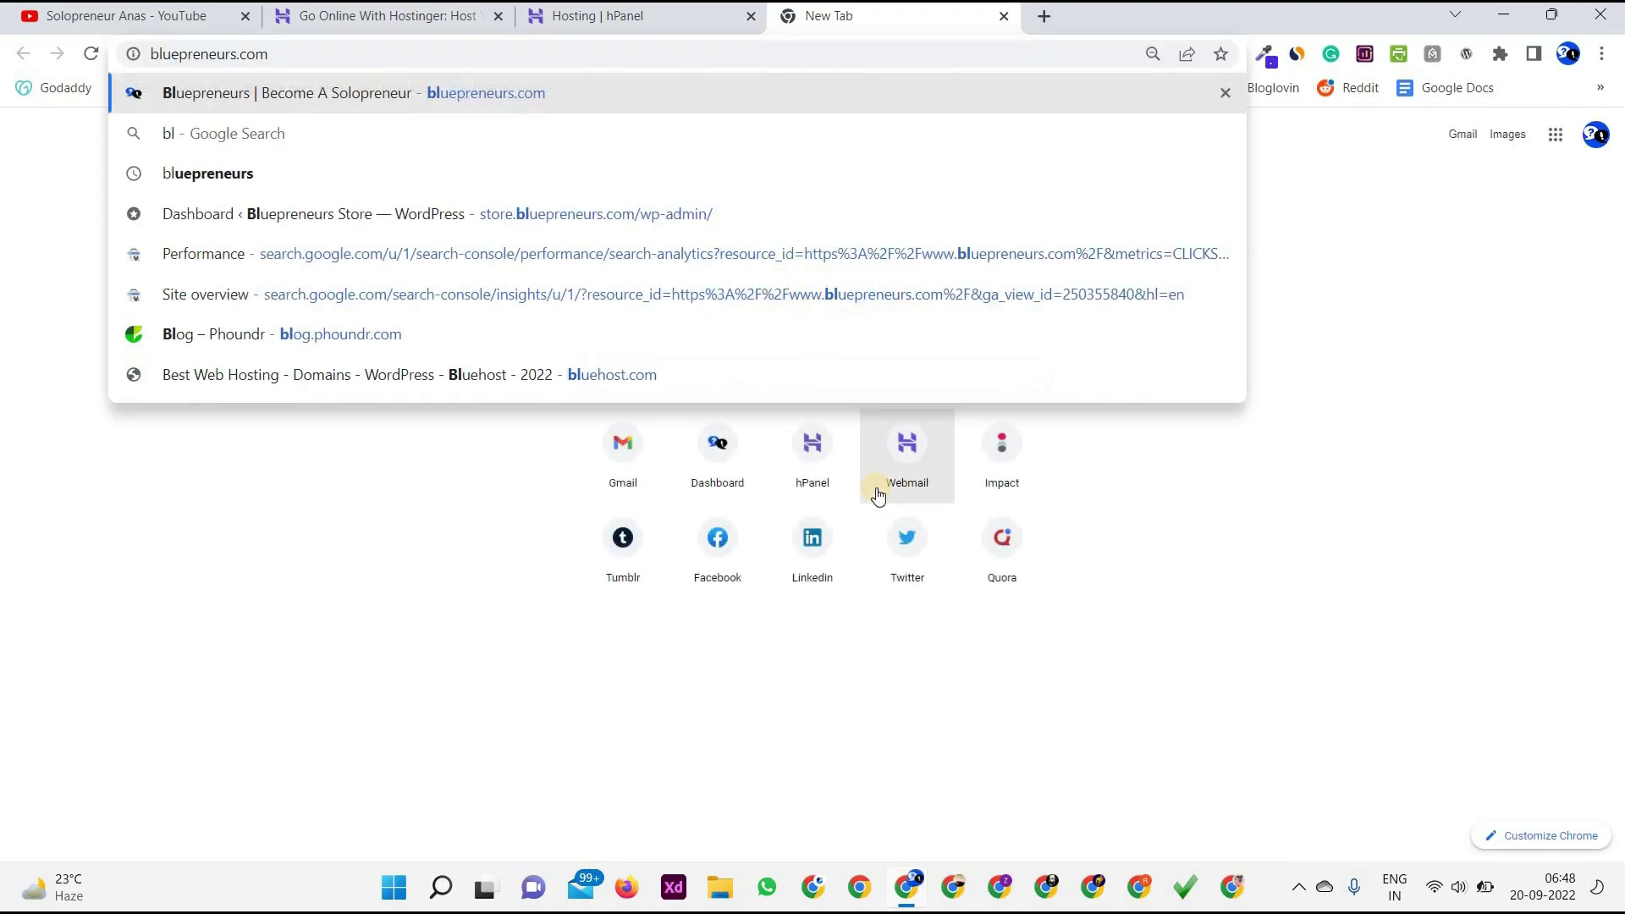
key(Return)
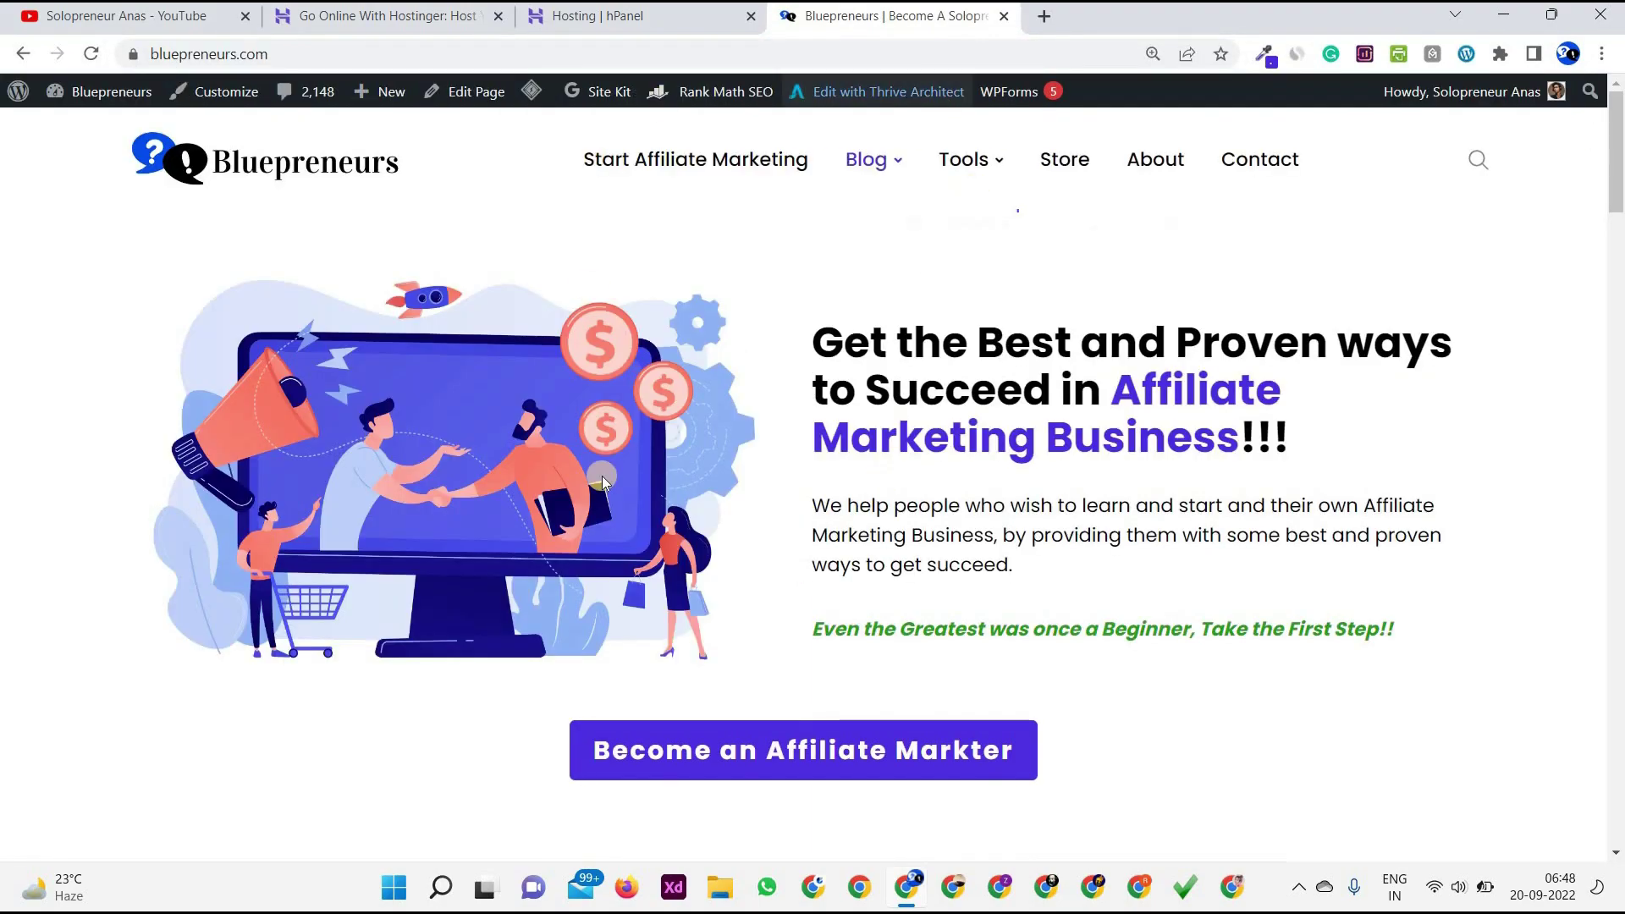
scroll(602, 482, down, 10)
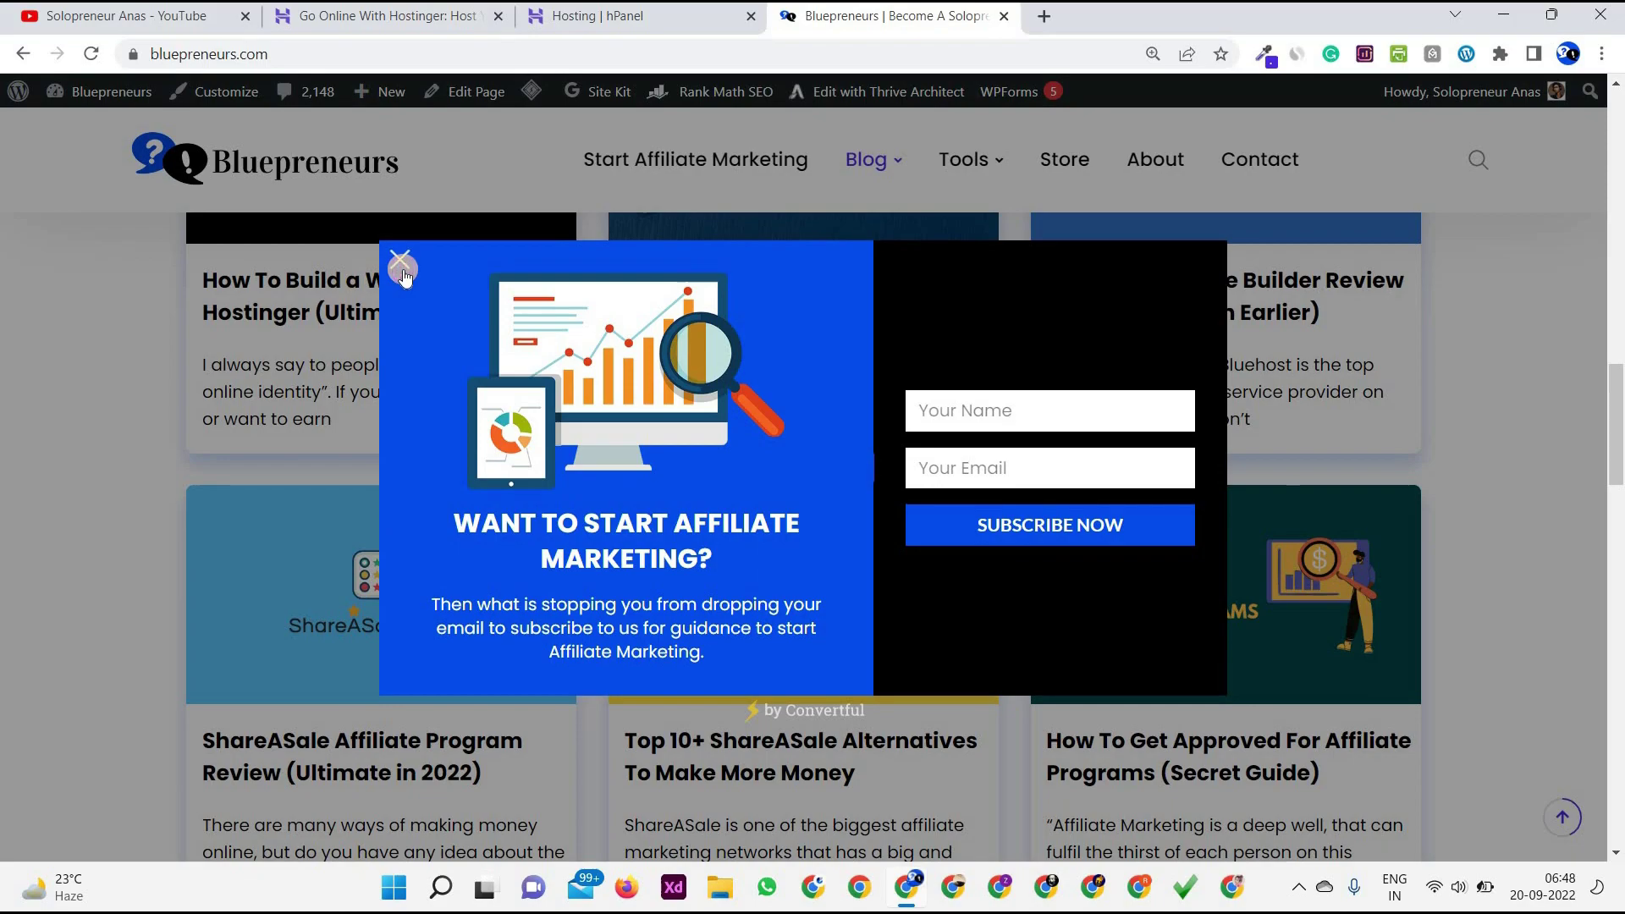
click(401, 266)
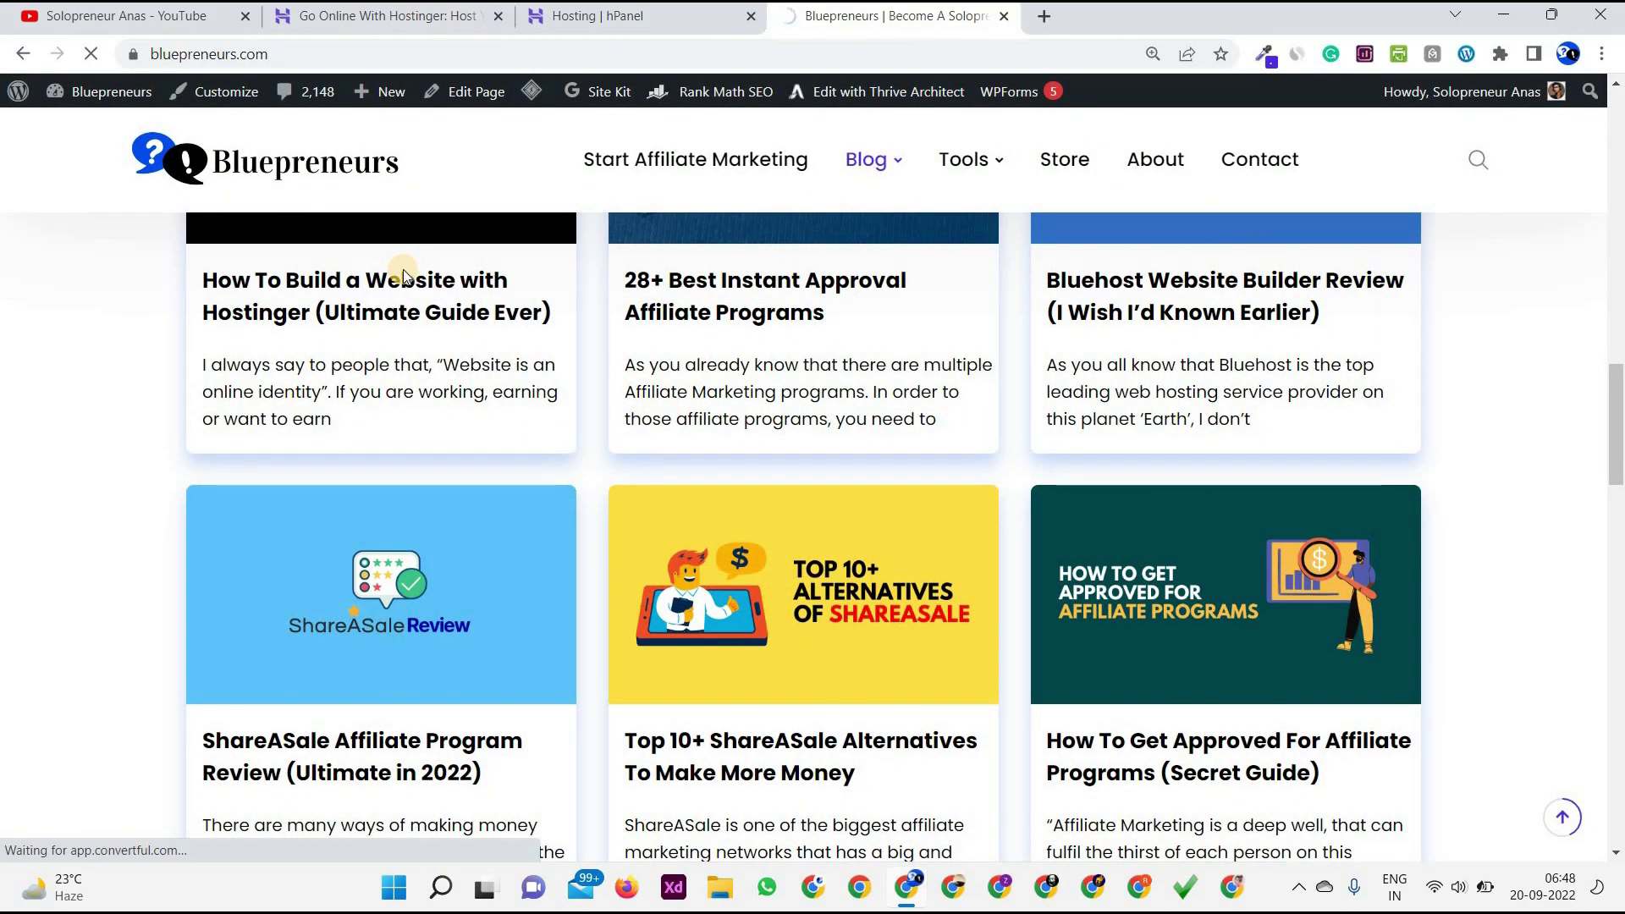
click(403, 272)
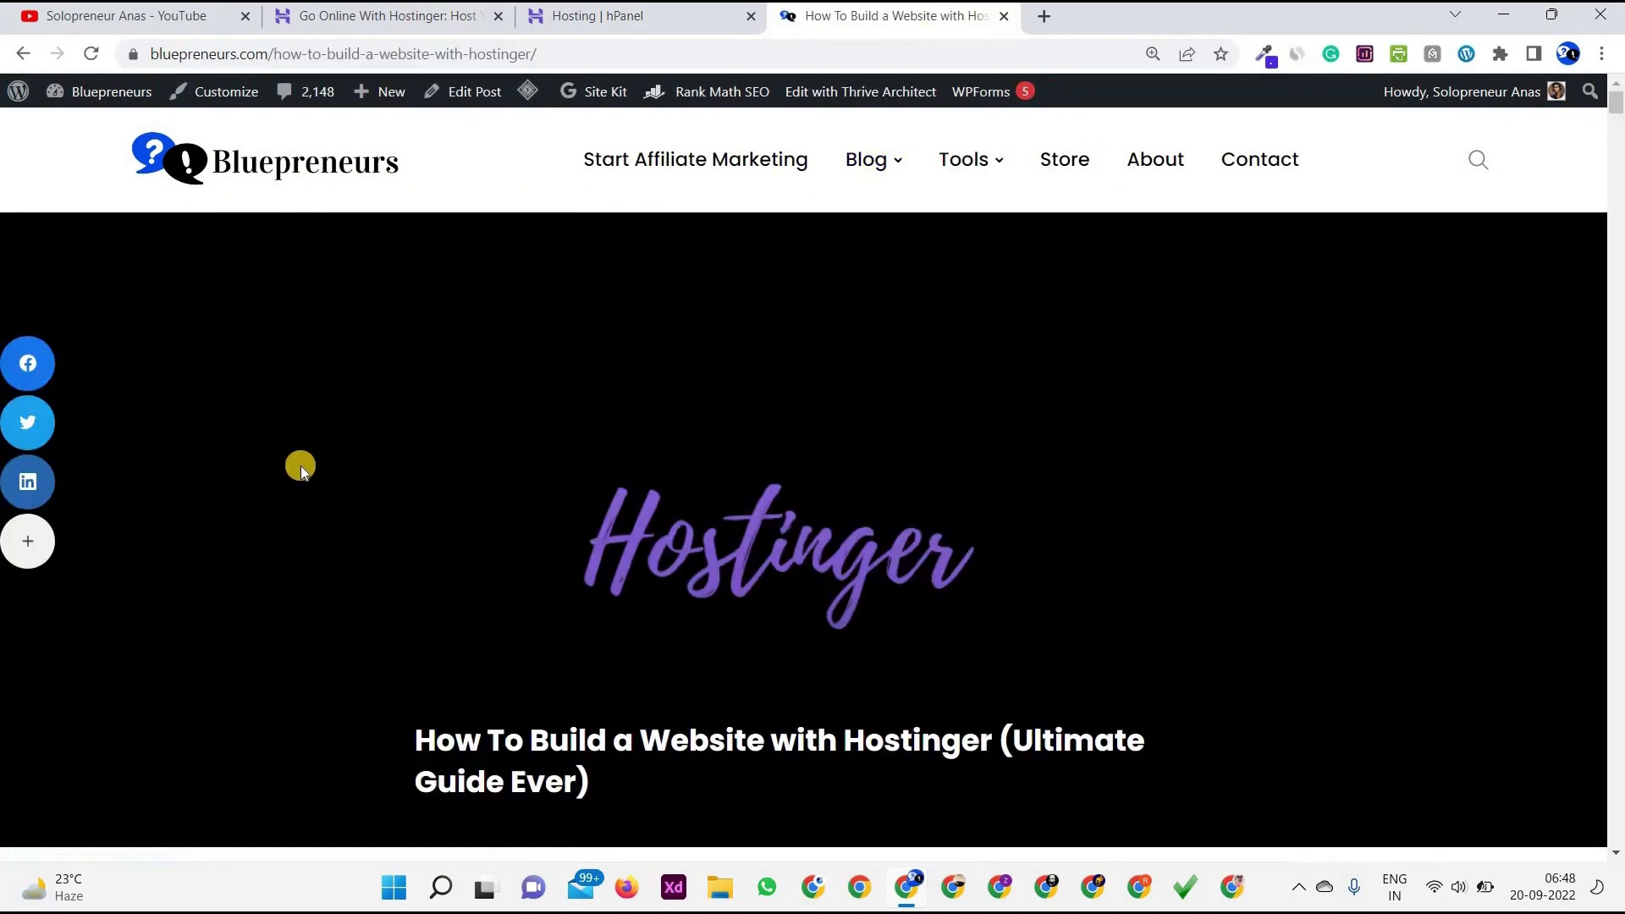
Step: Skim the article's introduction and its reasons for choosing Hostinger, returning to the Speed section
scroll(301, 465, down, 3)
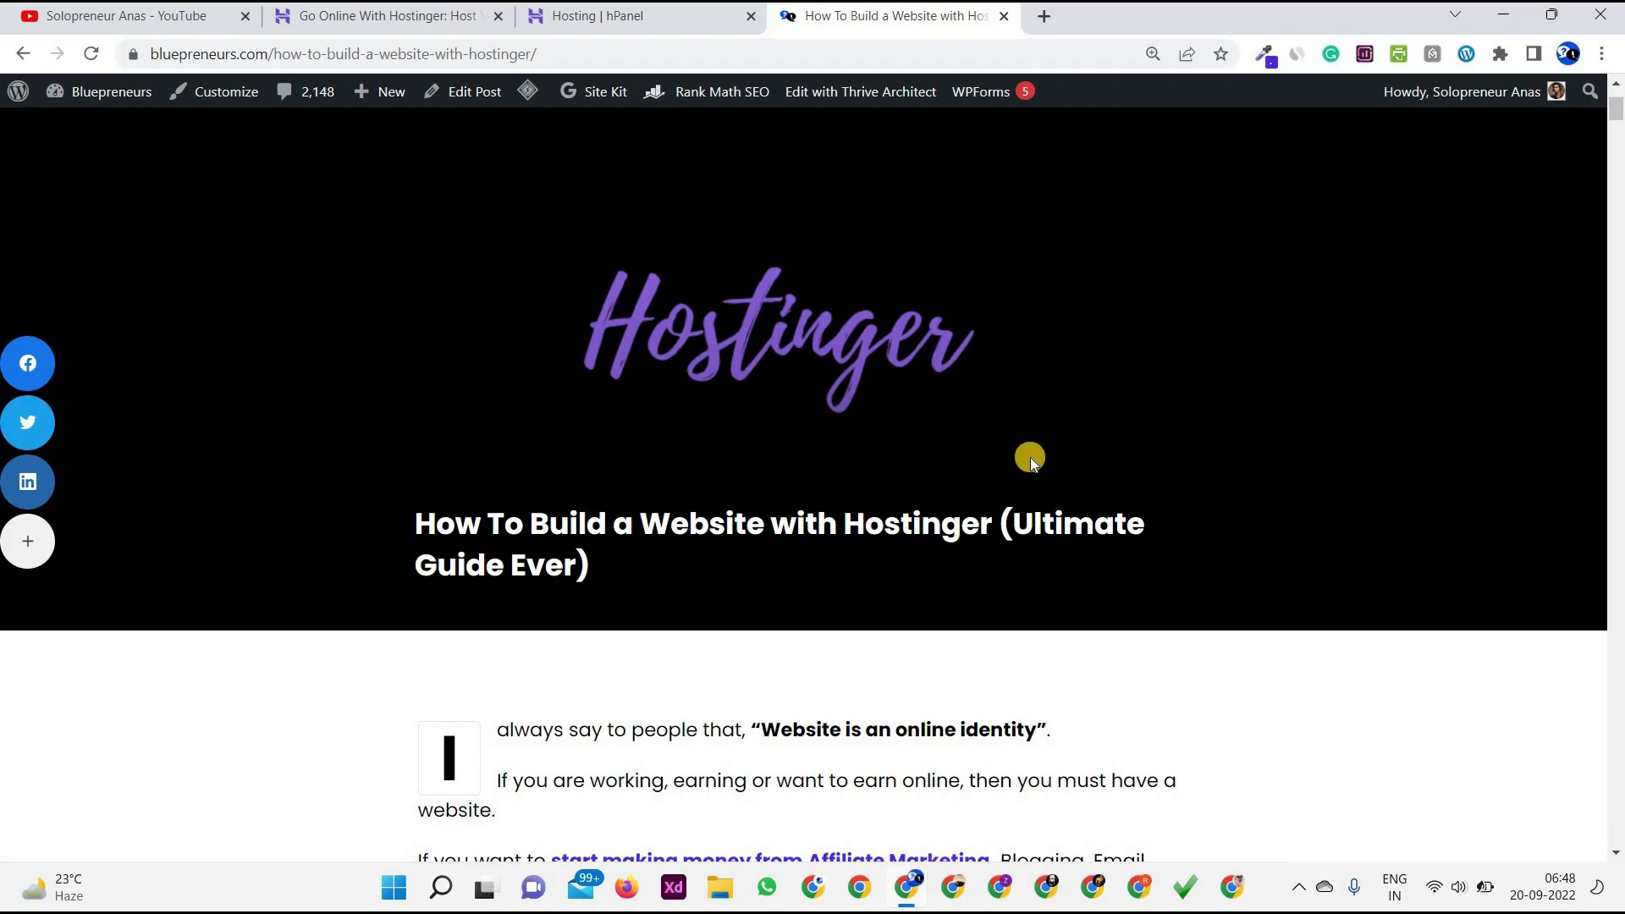
scroll(536, 660, down, 5)
scroll(540, 659, down, 15)
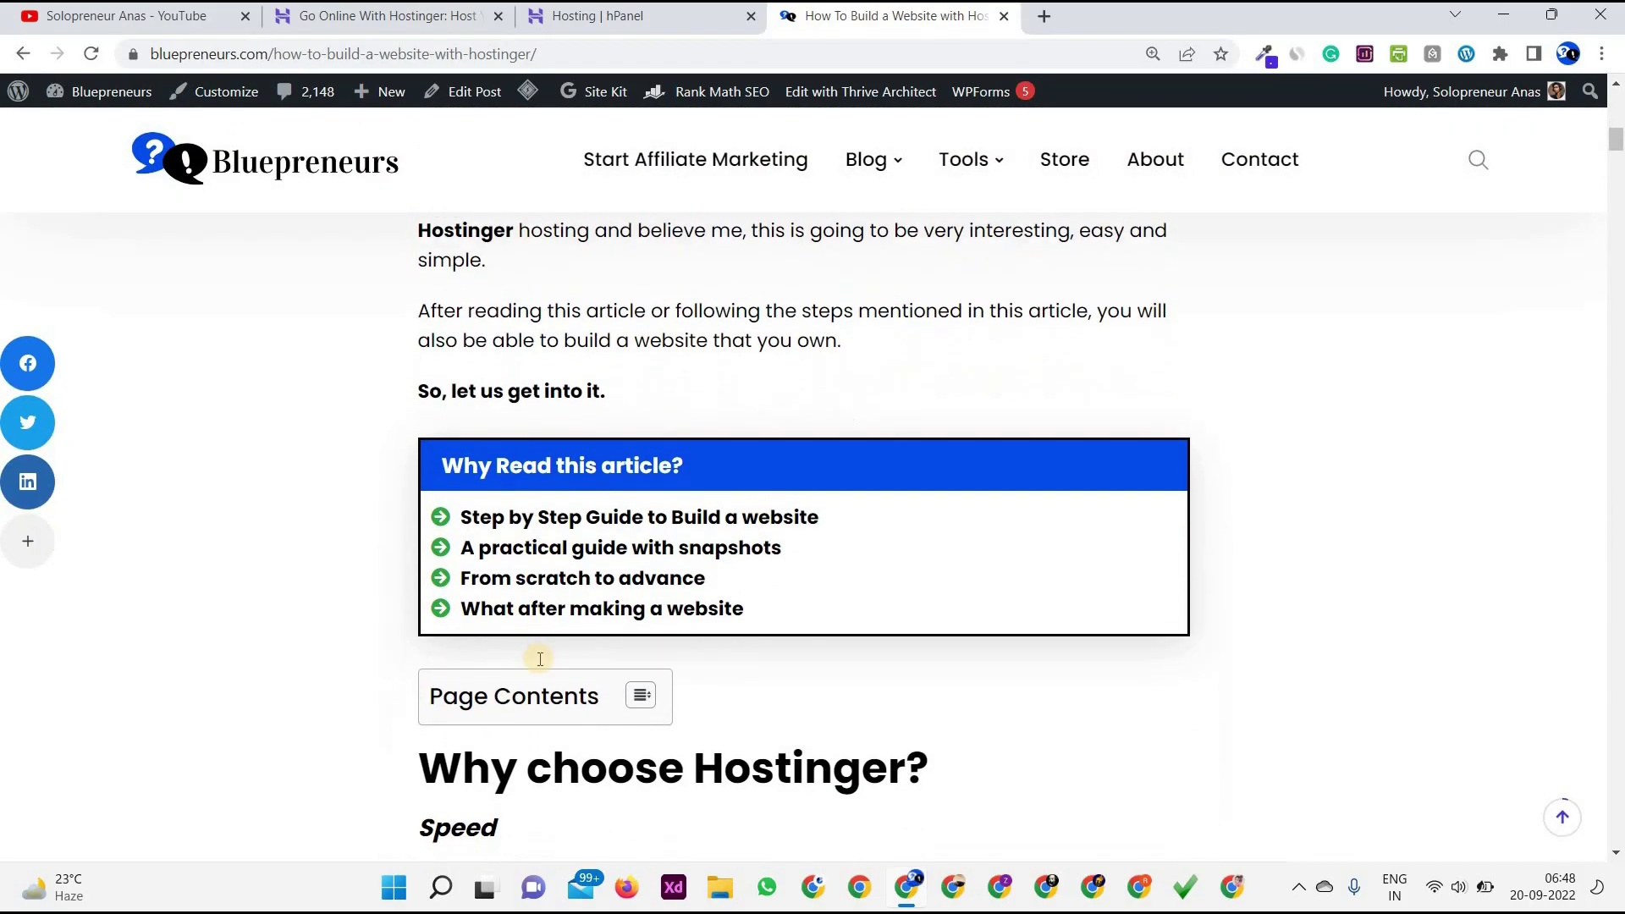
scroll(540, 660, down, 7)
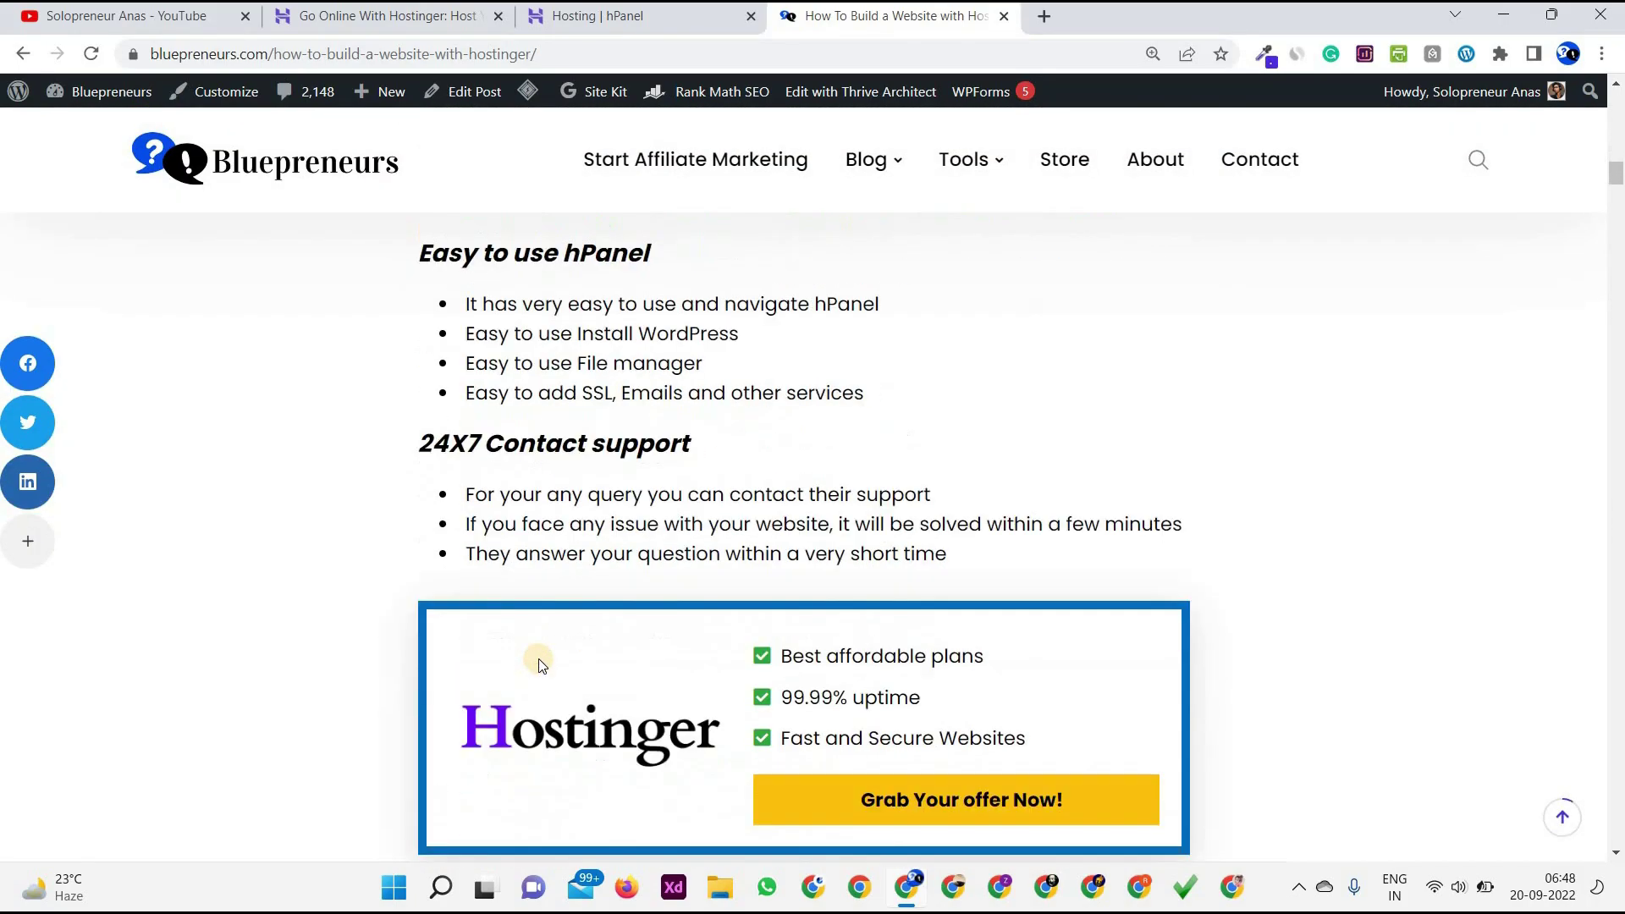
scroll(540, 660, up, 5)
scroll(540, 660, up, 1)
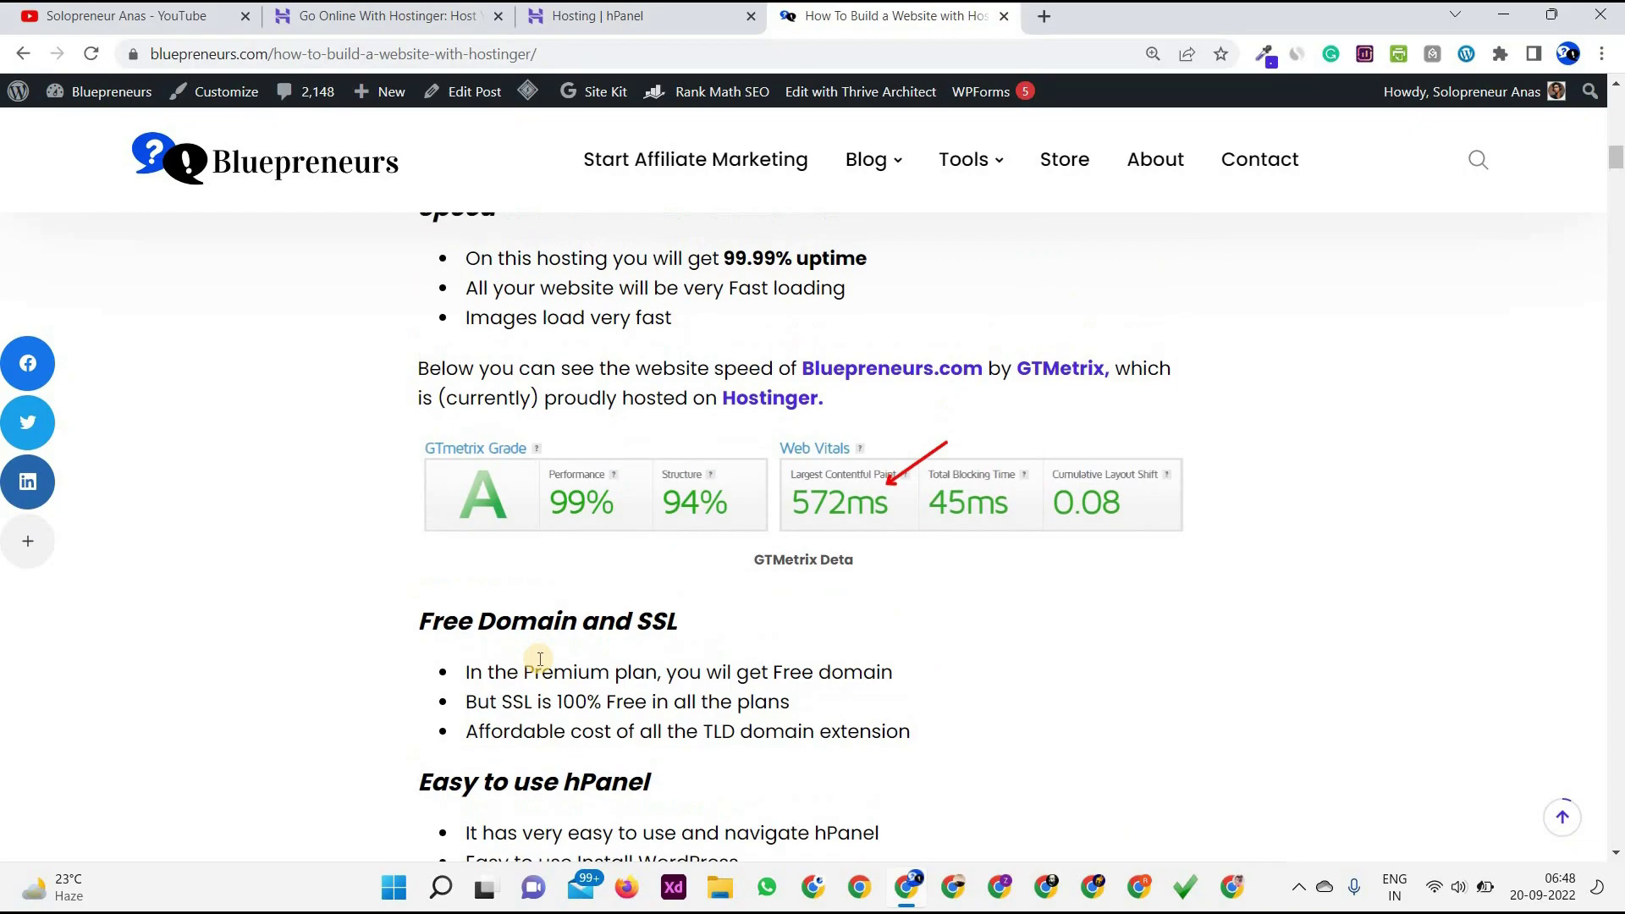
Step: Check the hPanel hosting list again and highlight the GTMetrix speed results in the article
click(678, 16)
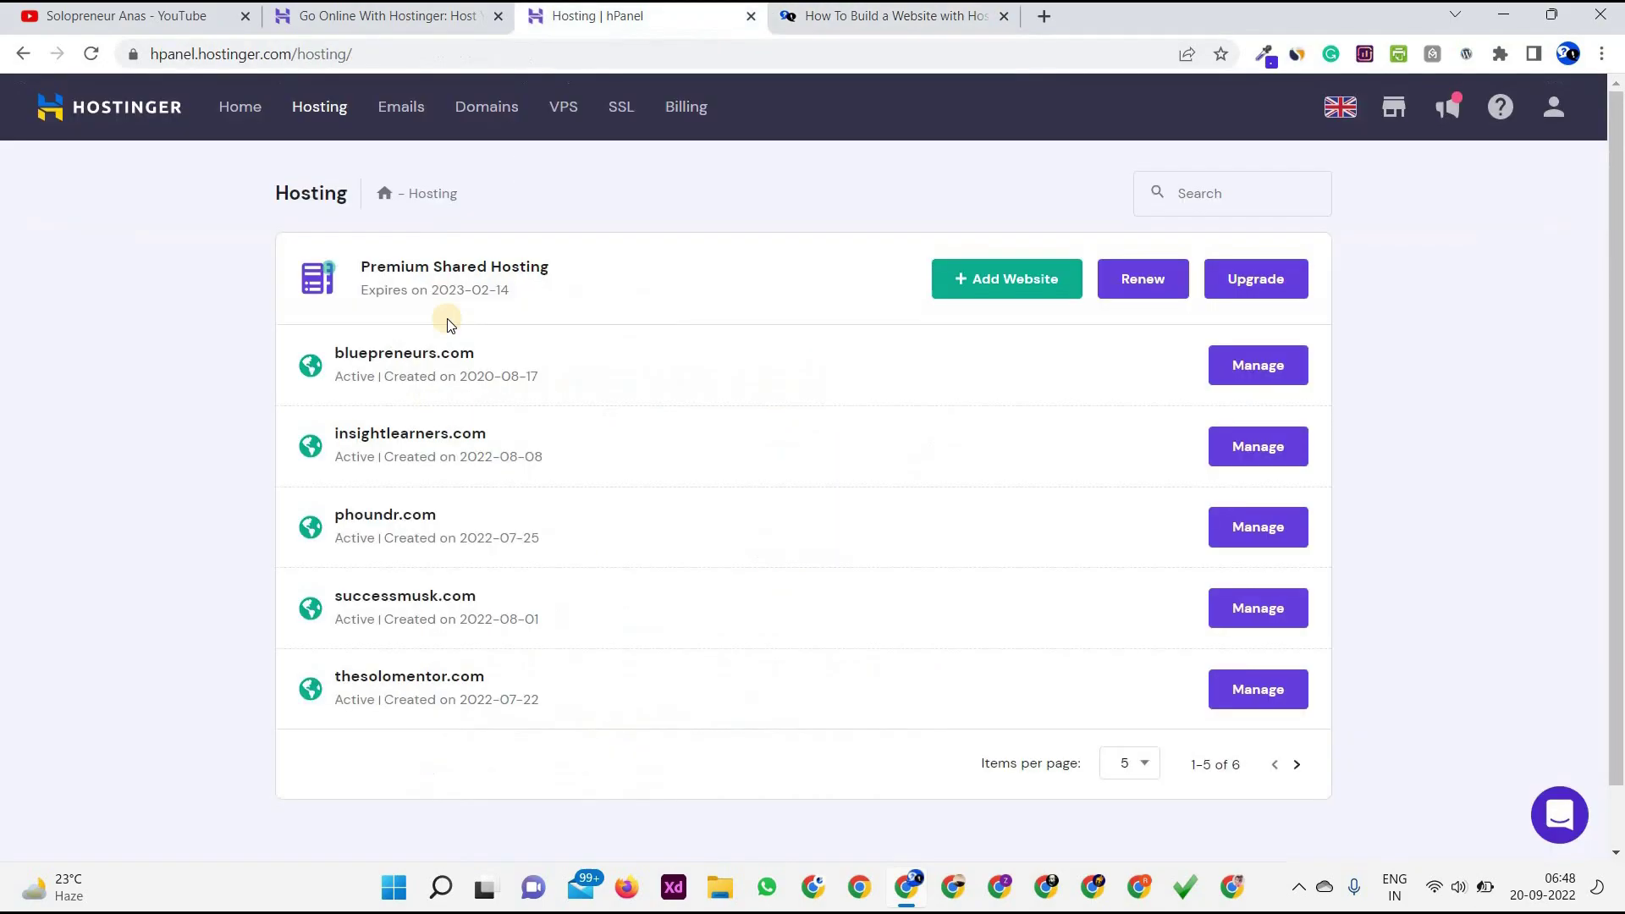
click(862, 18)
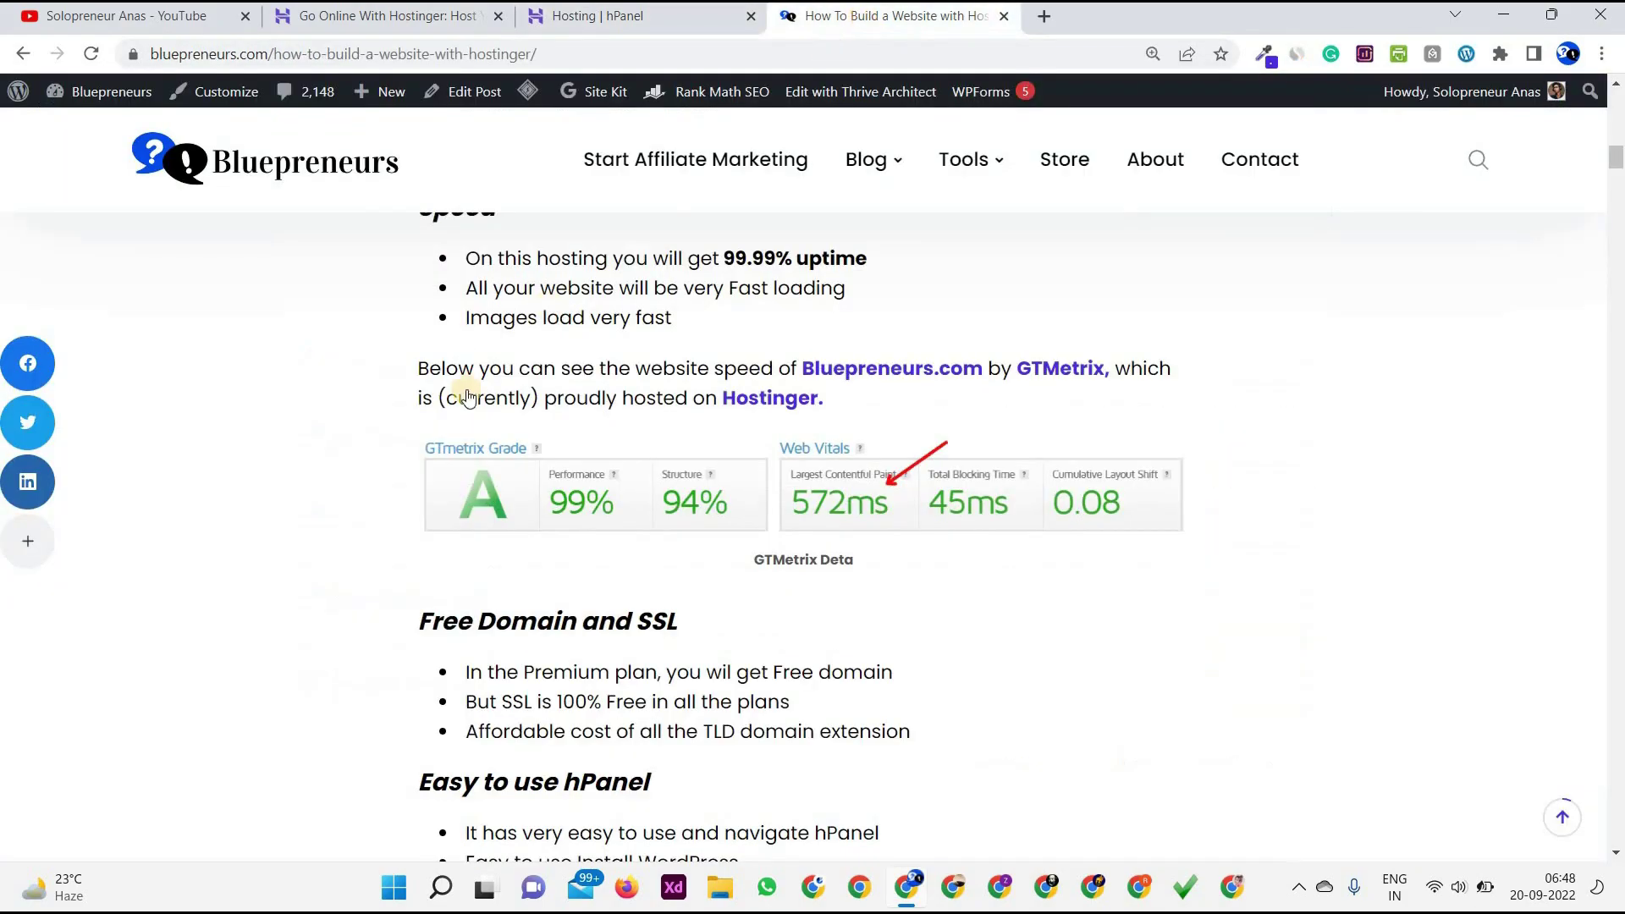
drag(326, 510, 1263, 505)
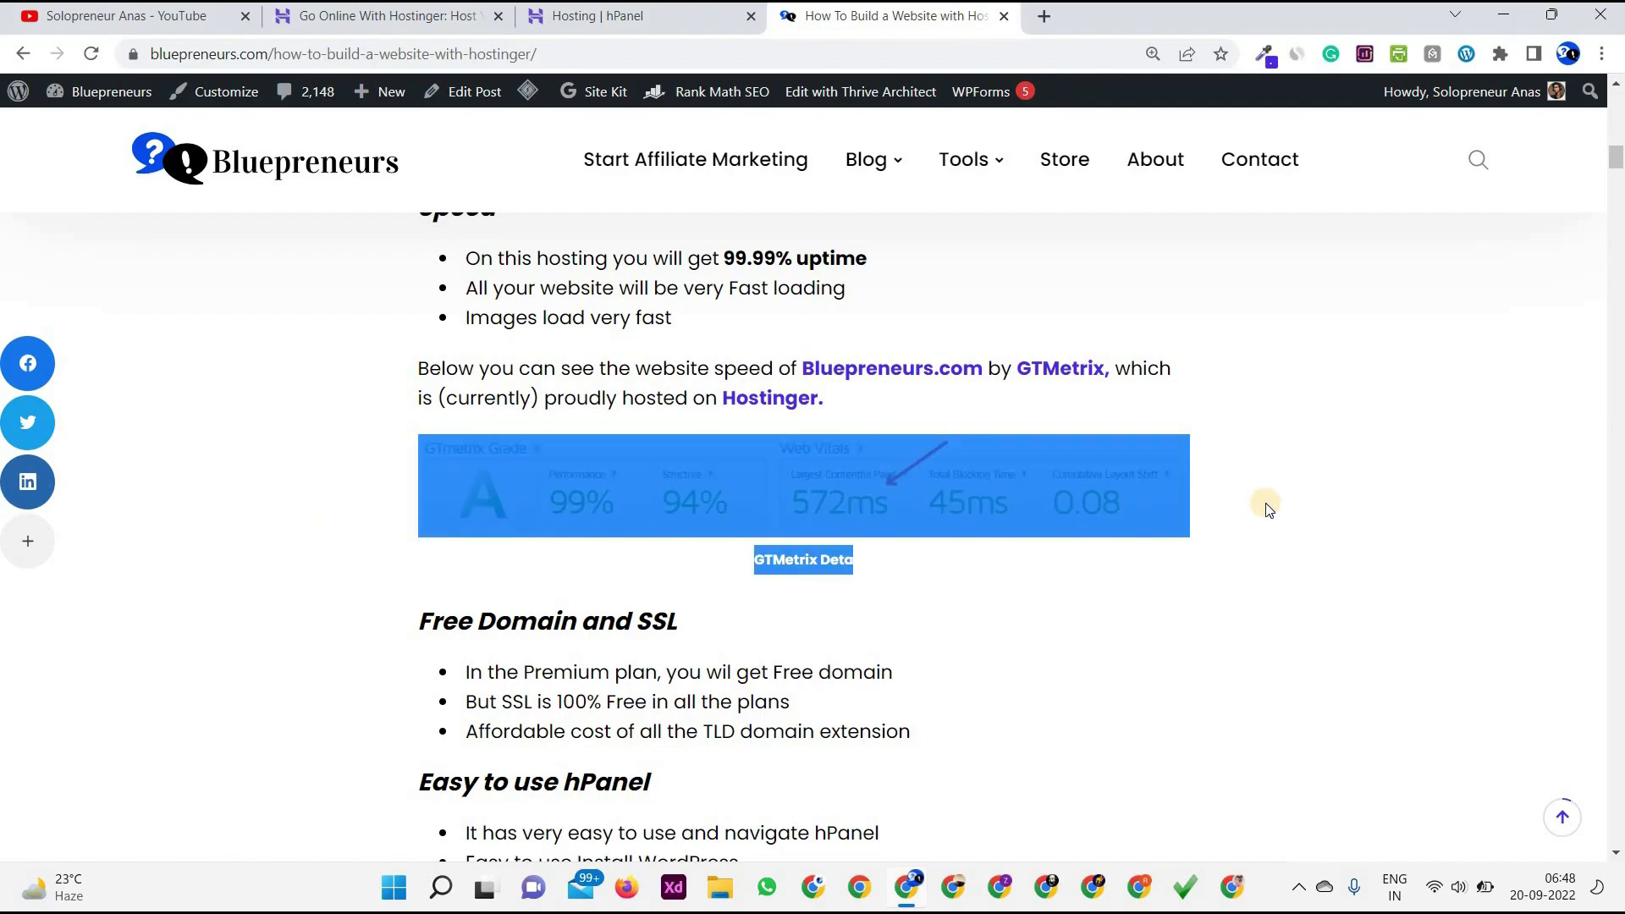
click(1267, 503)
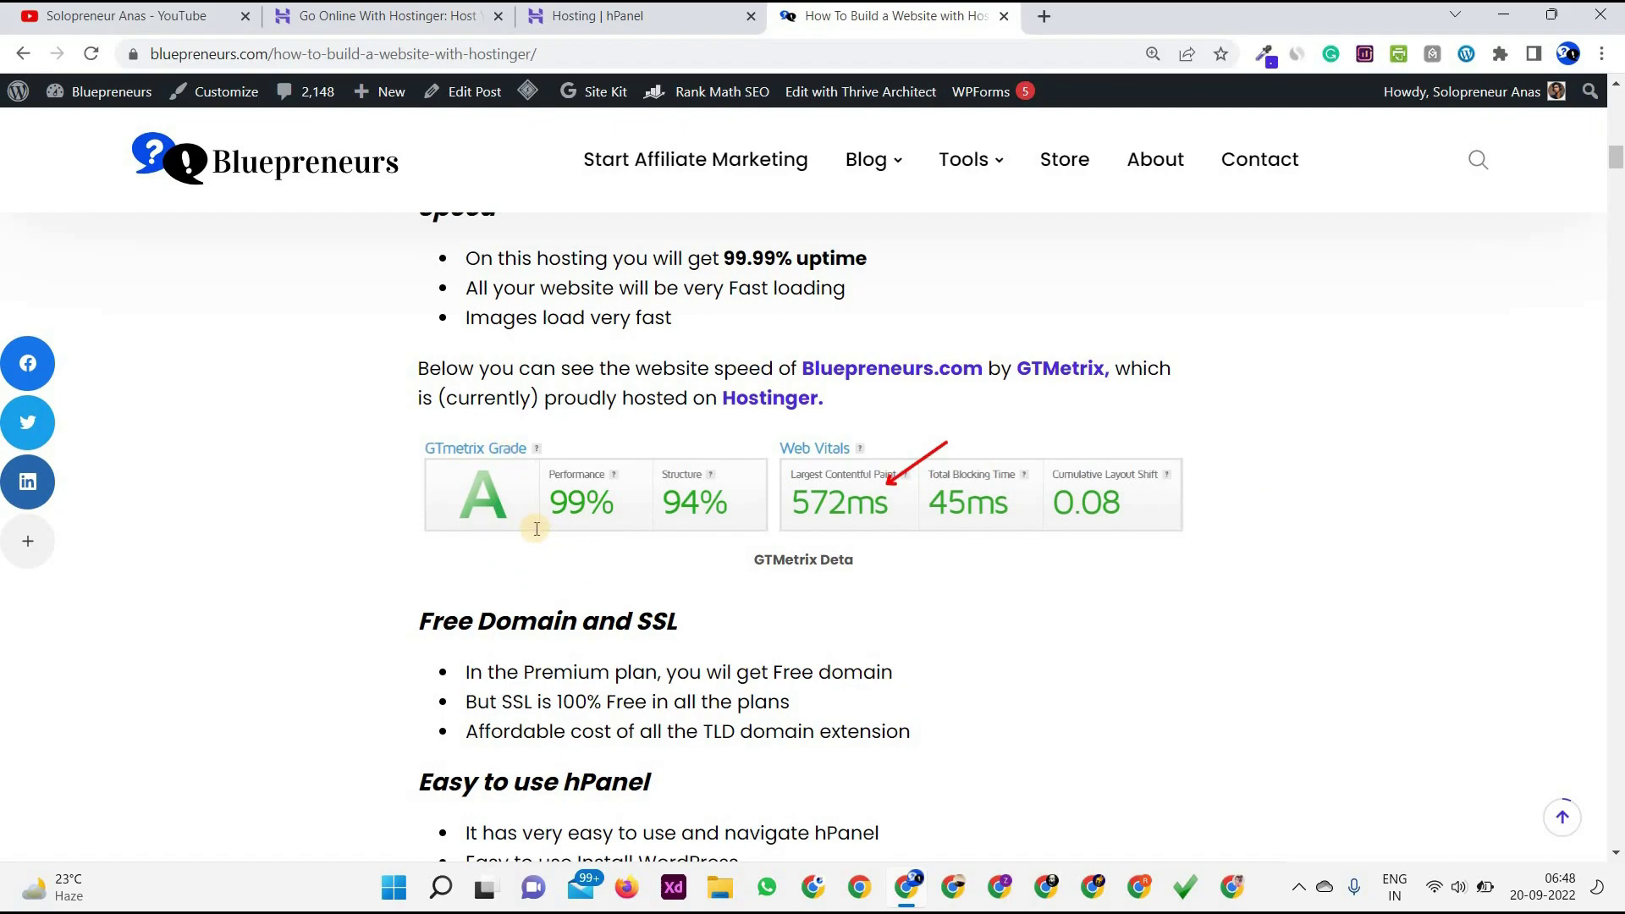
Step: Examine the article's steps on selecting a plan and period, installing WordPress, choosing a theme and importing a page template
scroll(535, 533, down, 10)
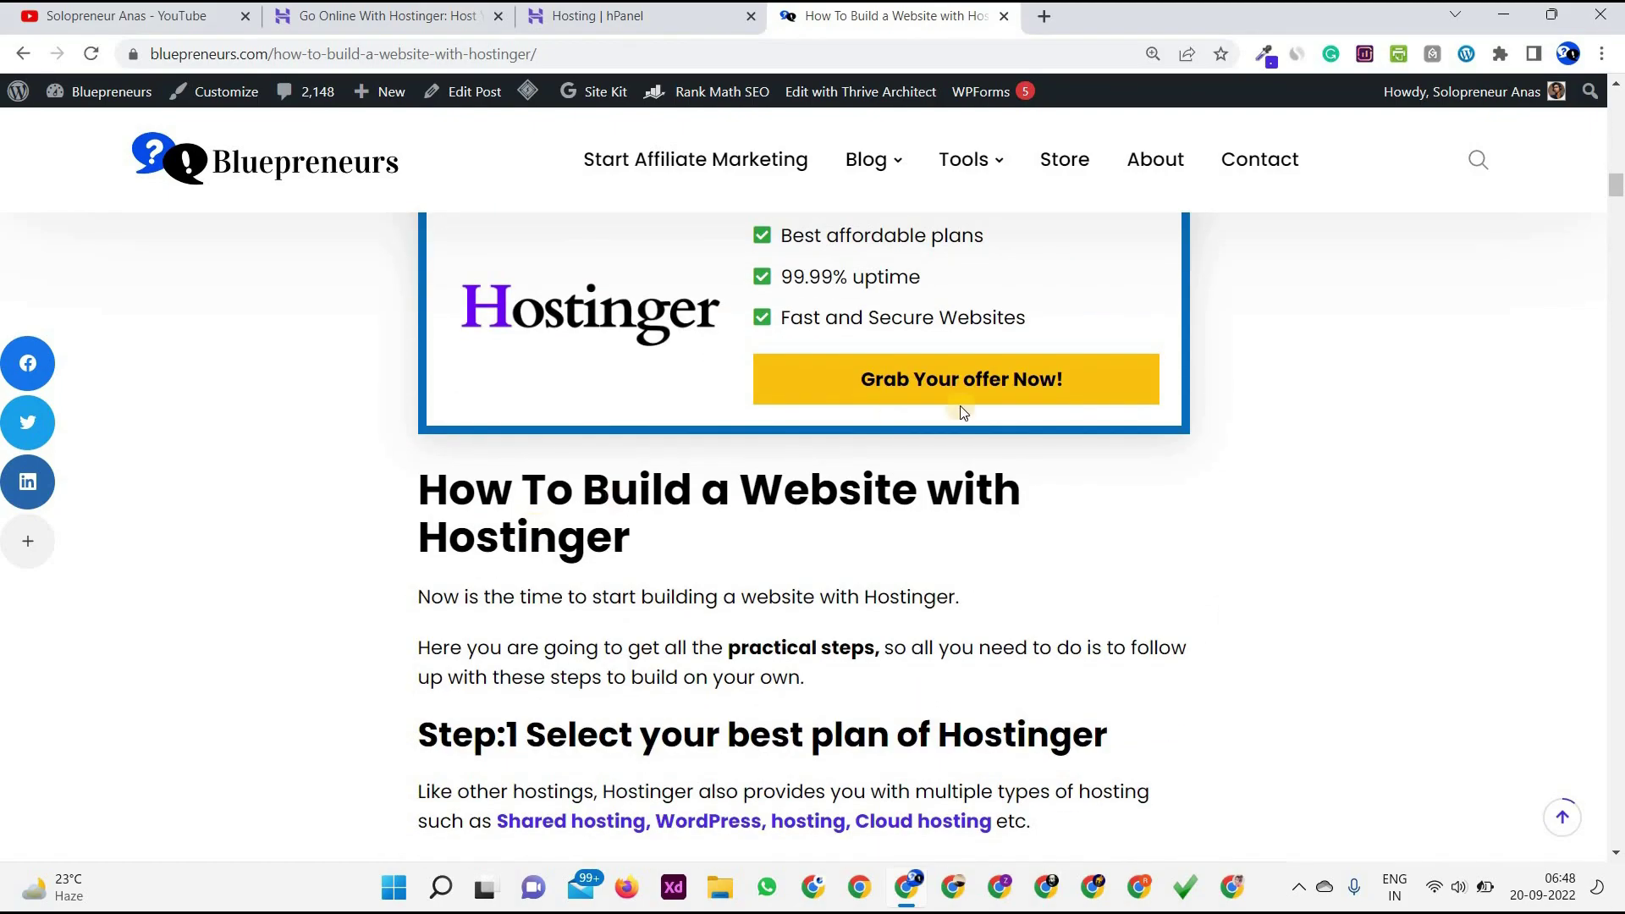
scroll(487, 509, down, 7)
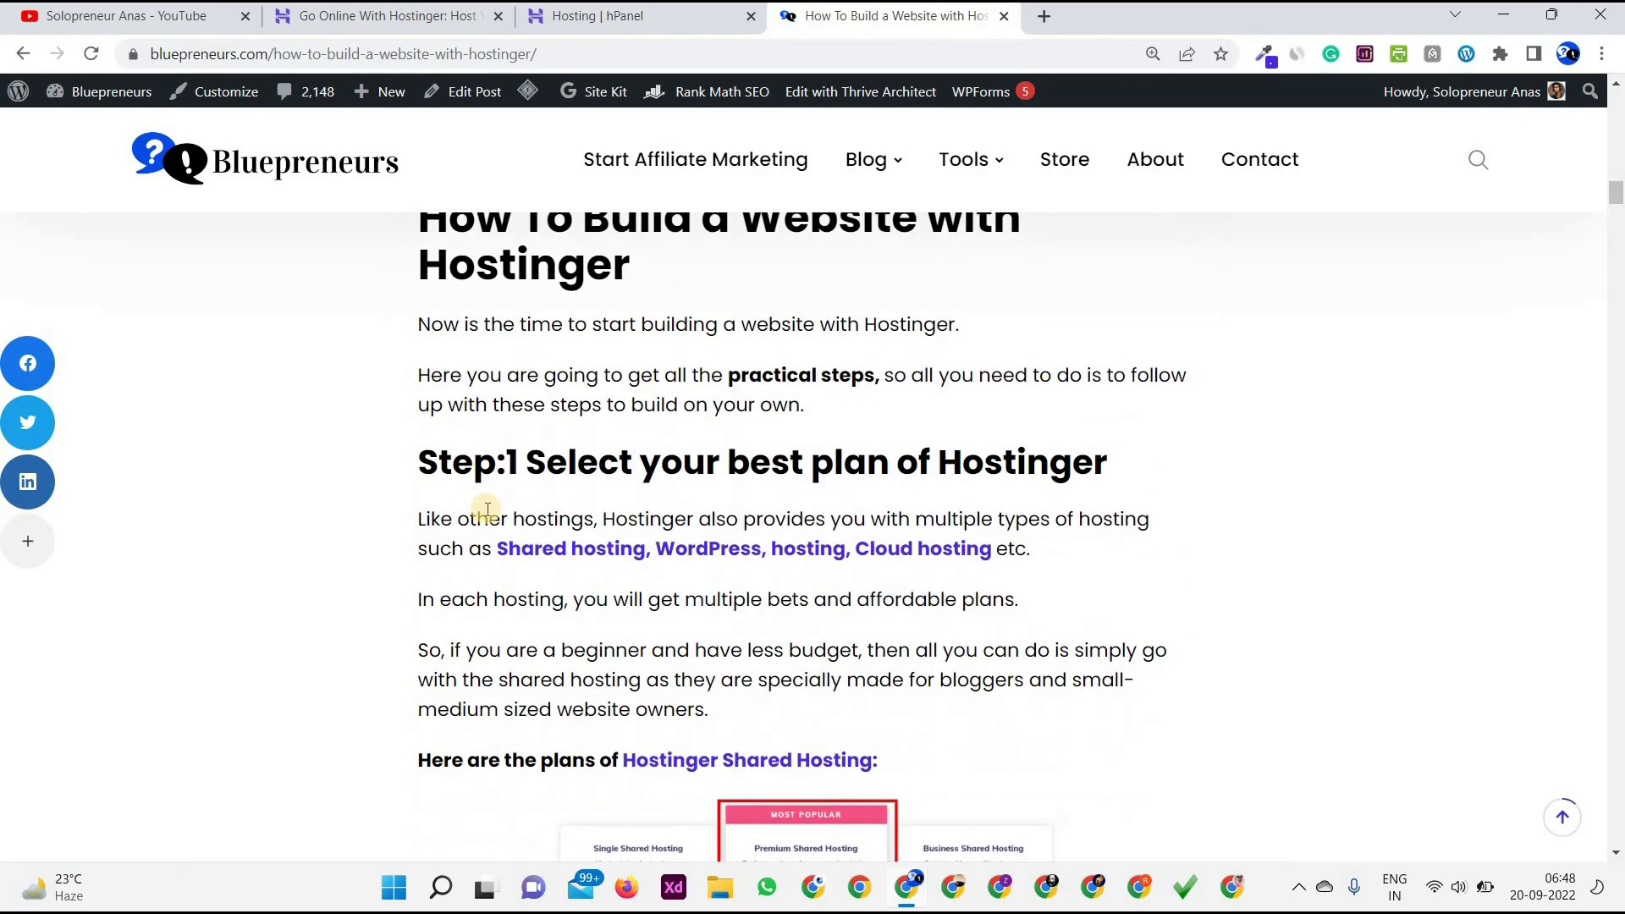
scroll(488, 513, down, 3)
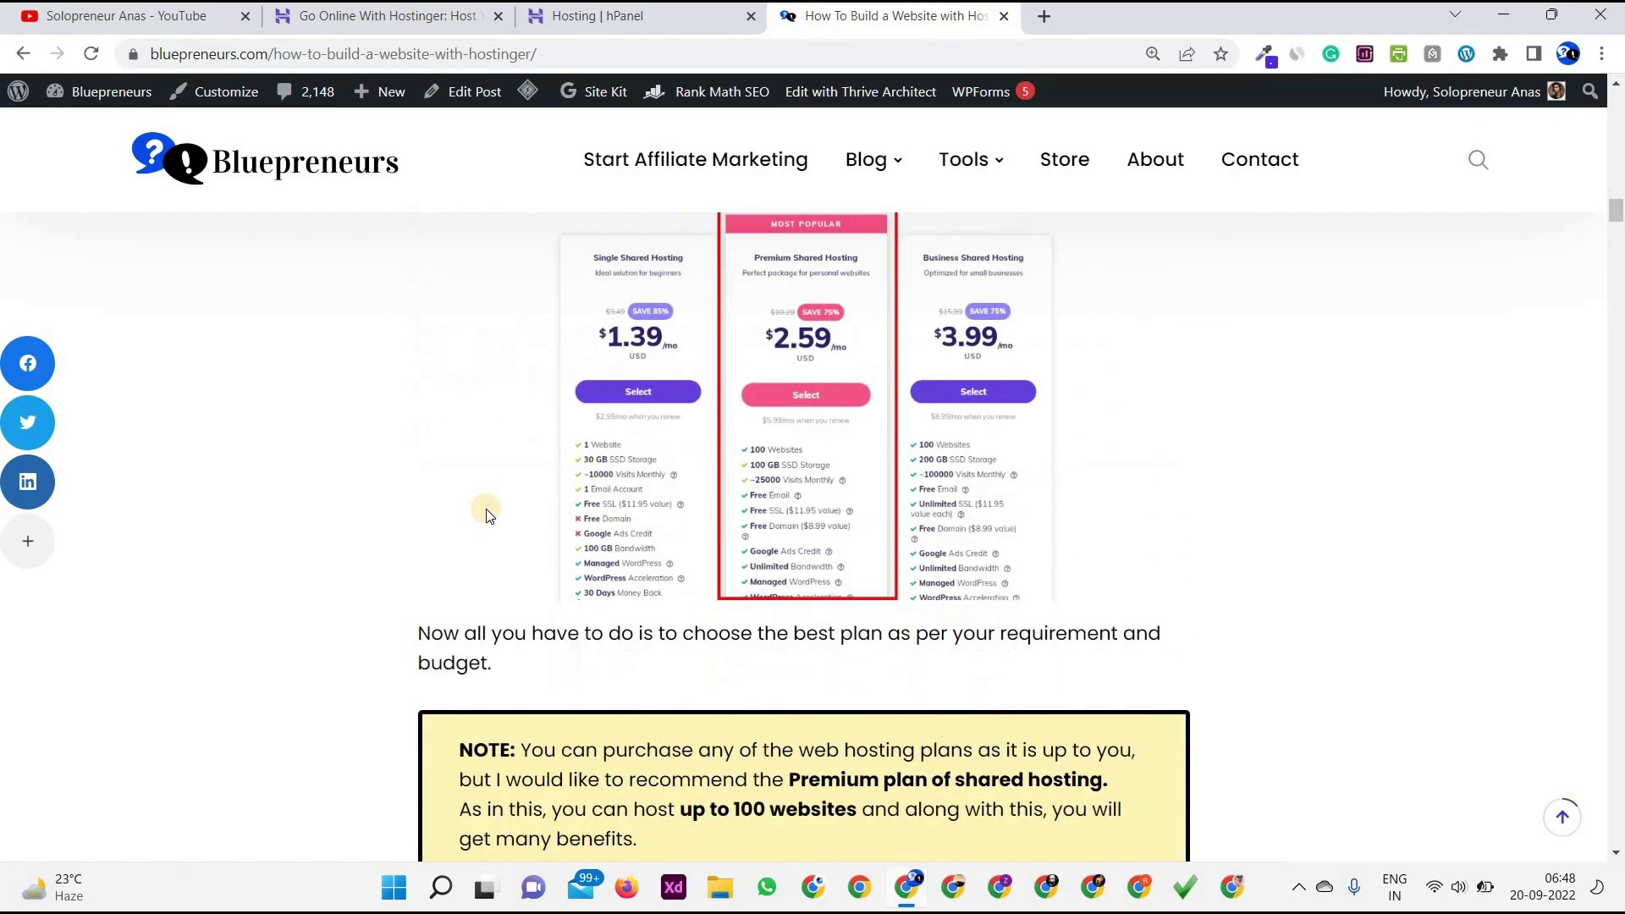
scroll(519, 515, down, 8)
scroll(519, 517, down, 15)
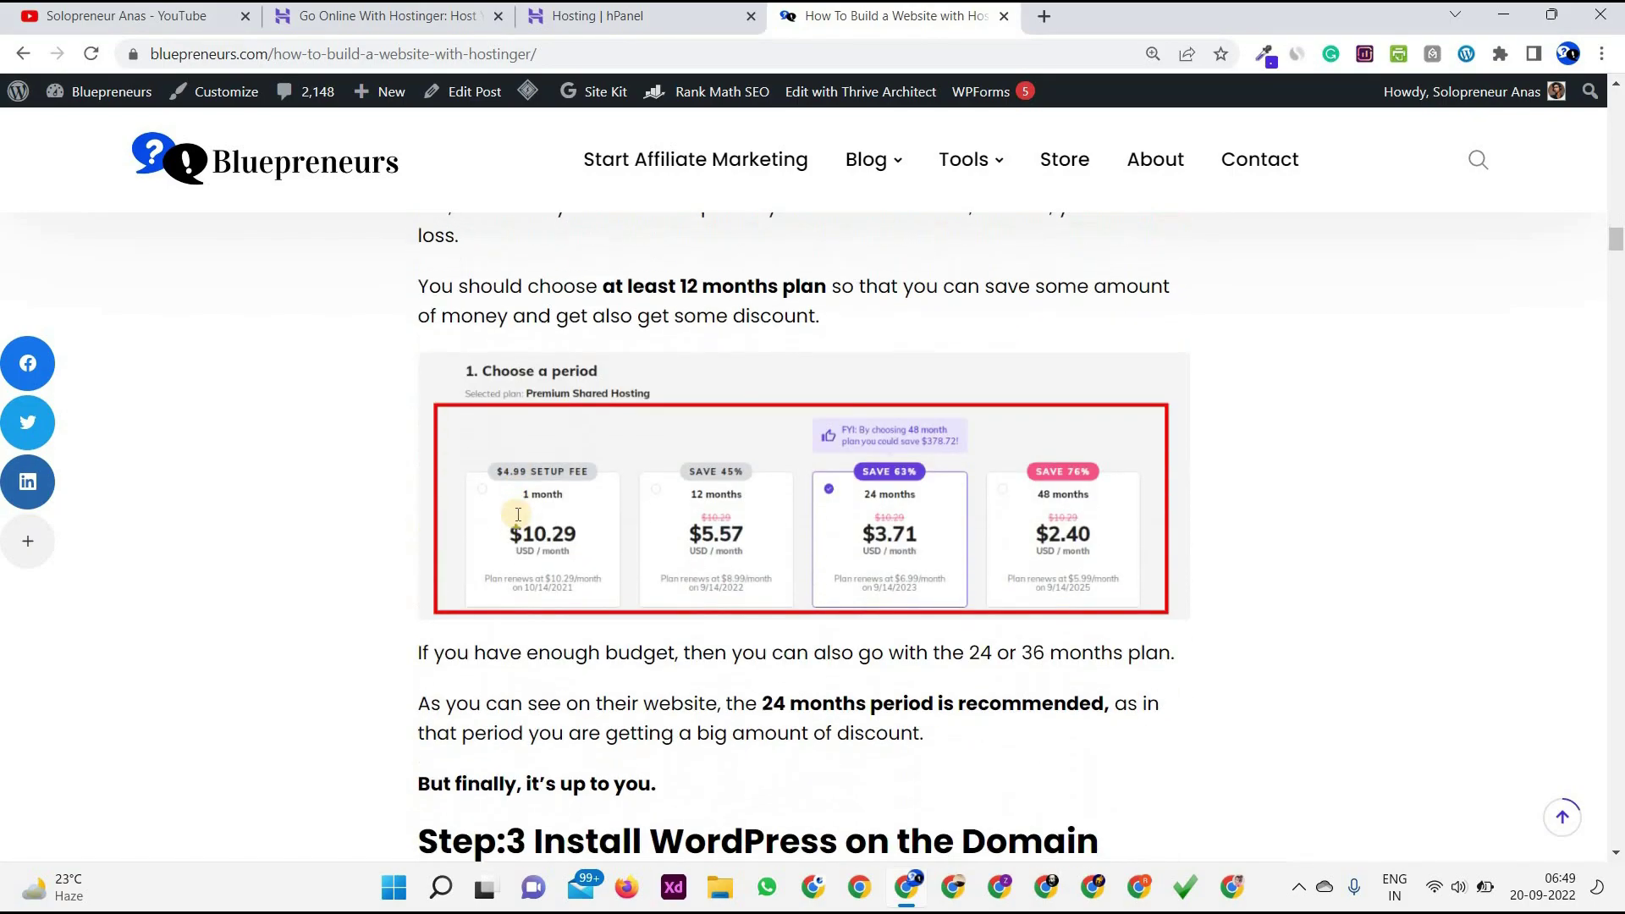
scroll(518, 514, down, 6)
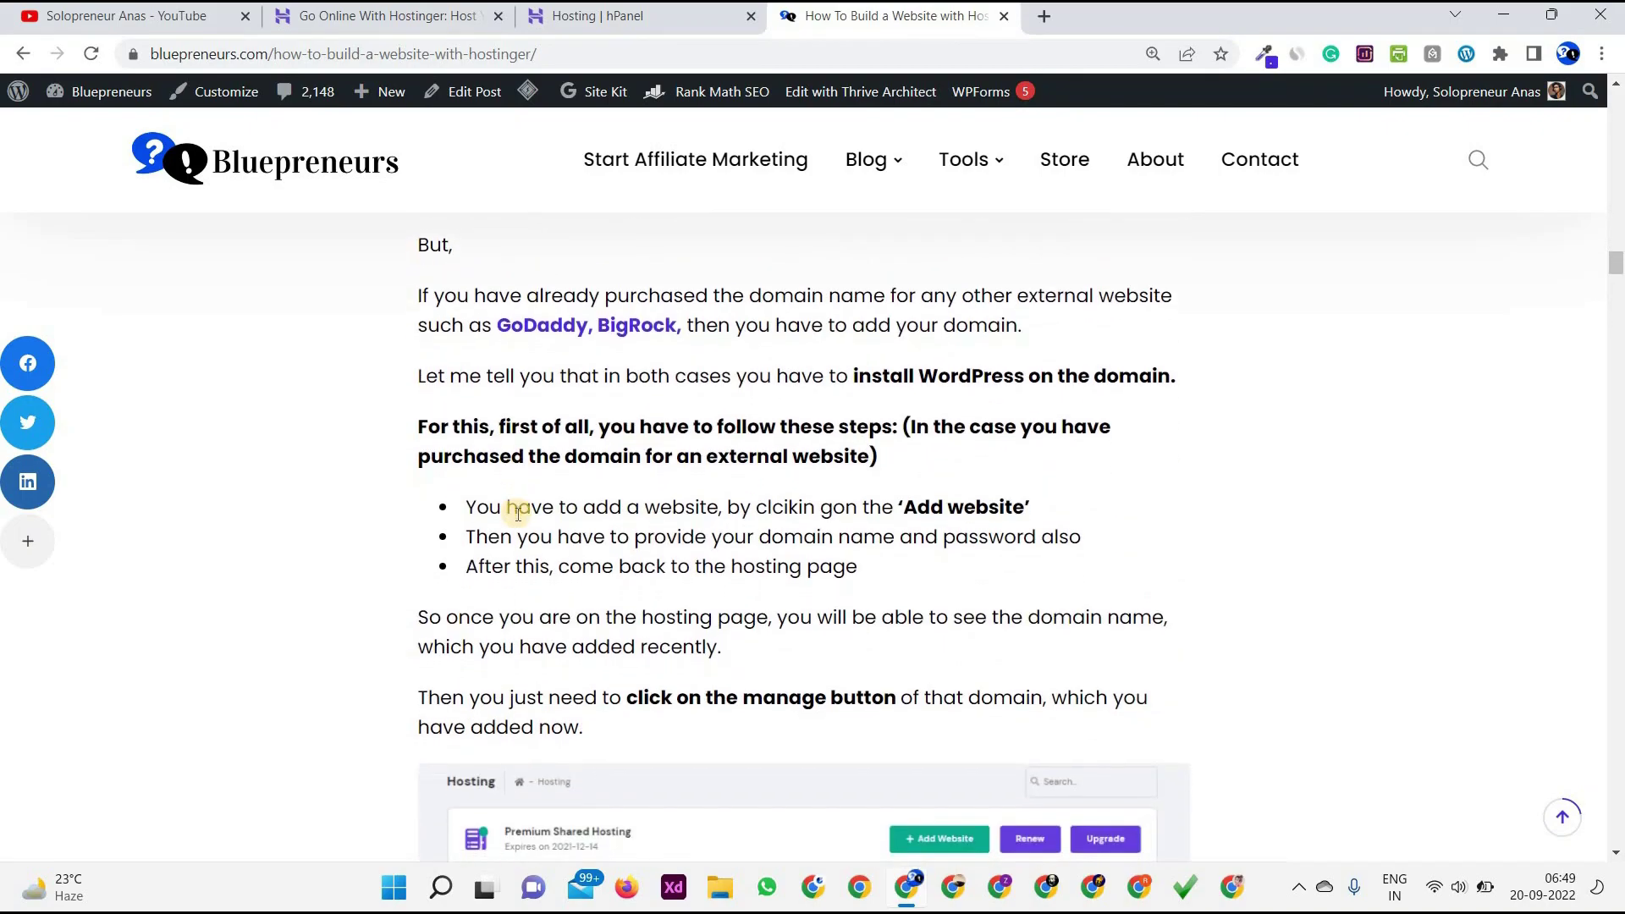
scroll(518, 518, down, 4)
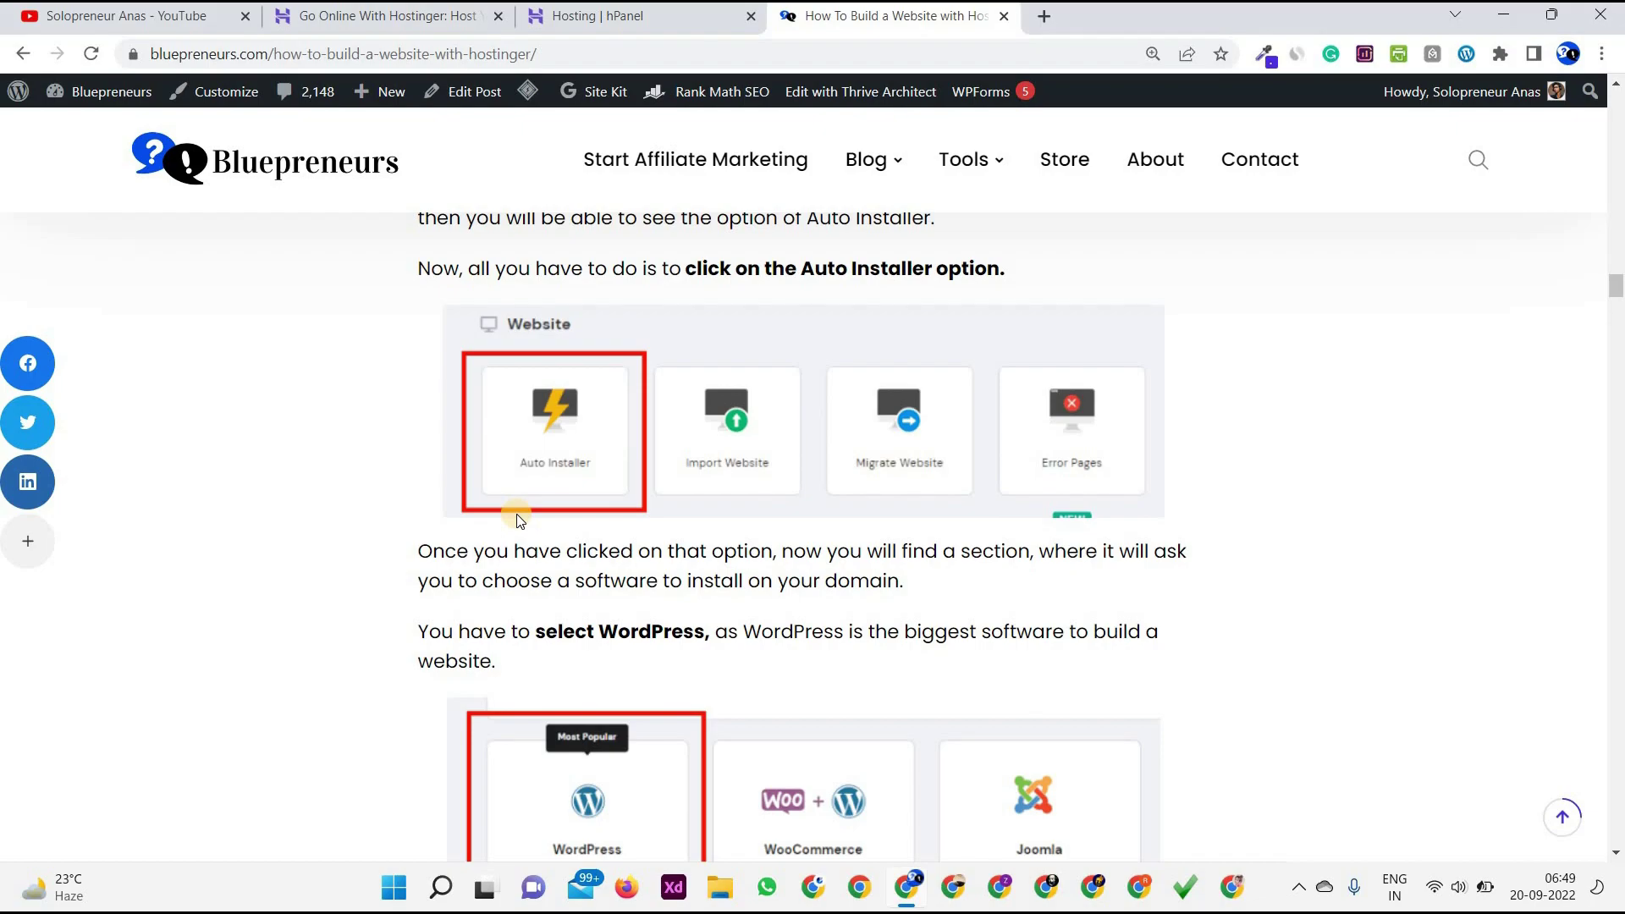
scroll(519, 520, down, 20)
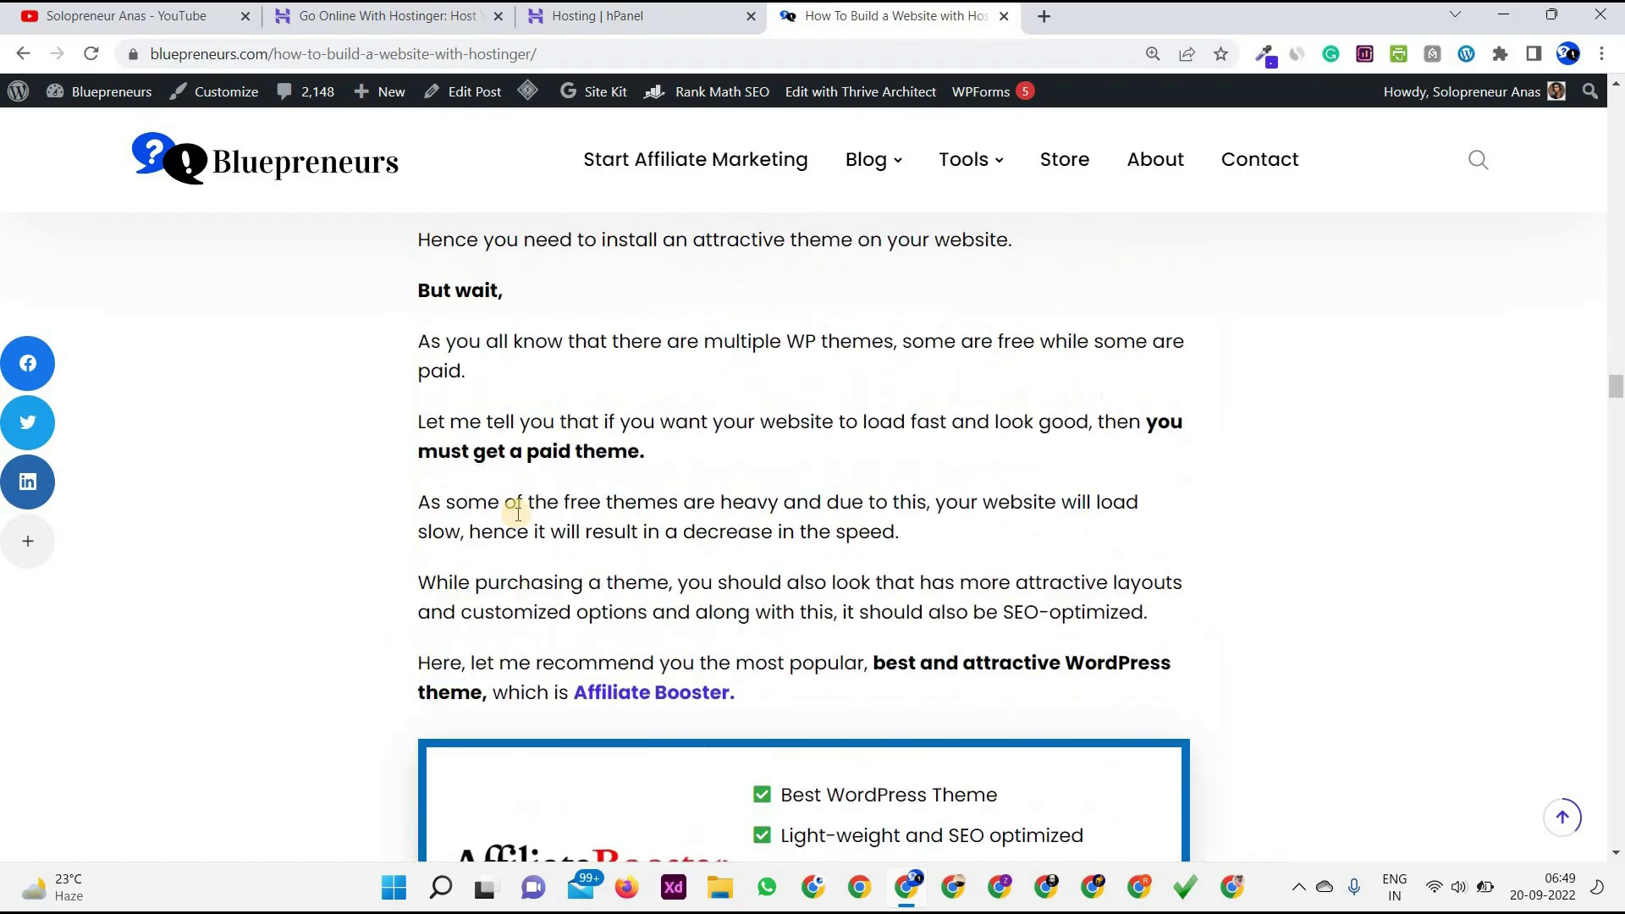
scroll(519, 516, down, 20)
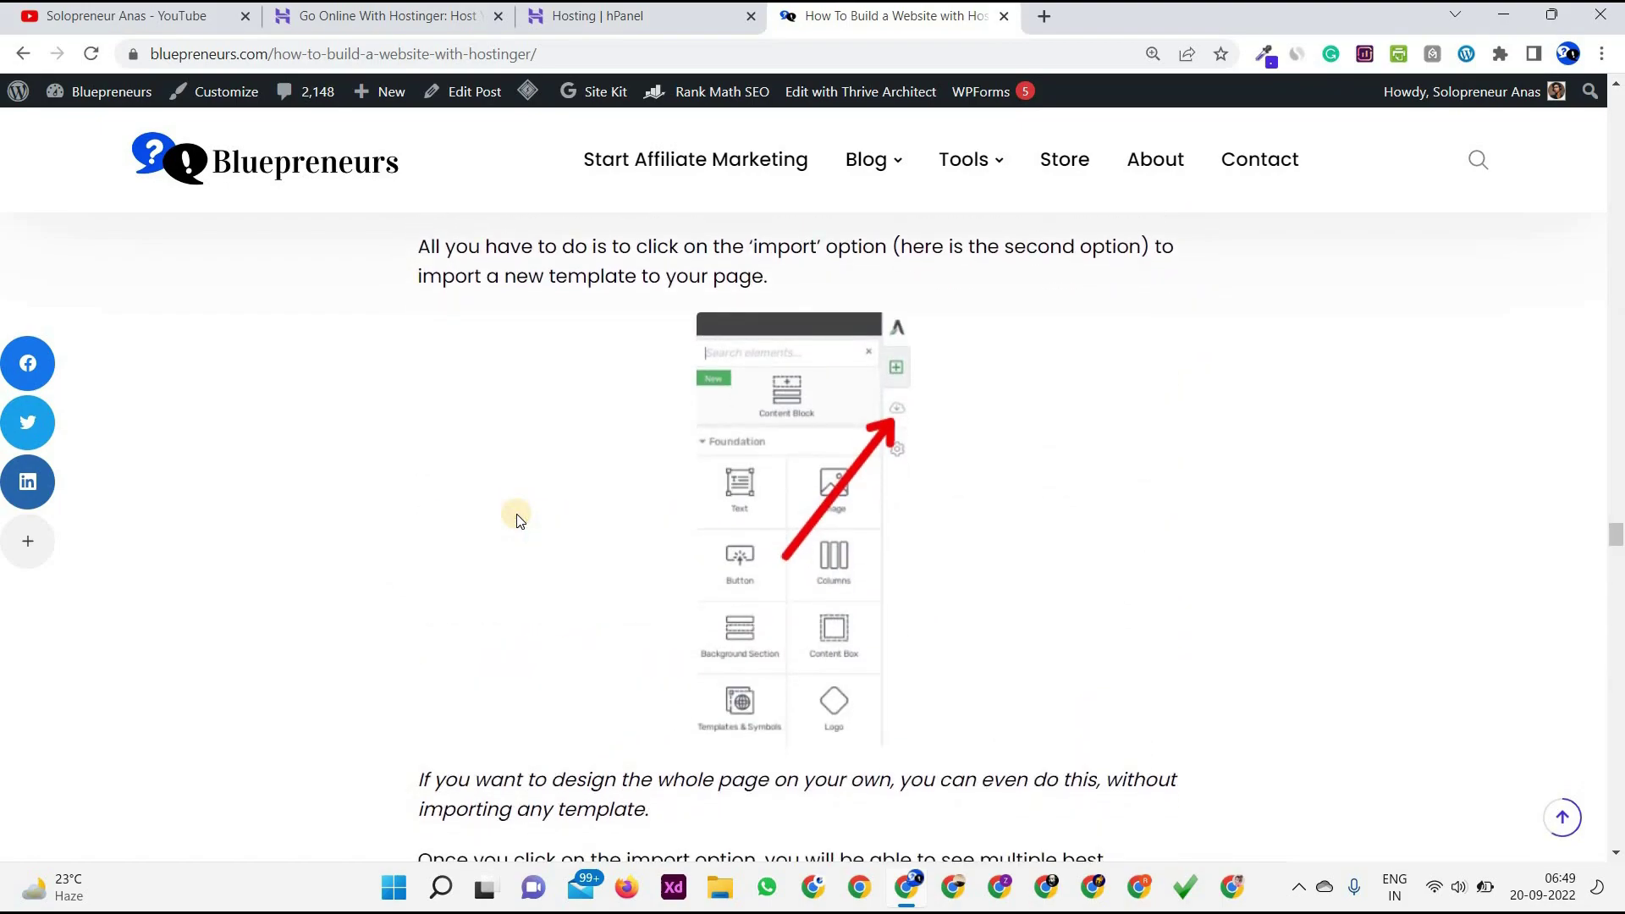
scroll(519, 520, down, 20)
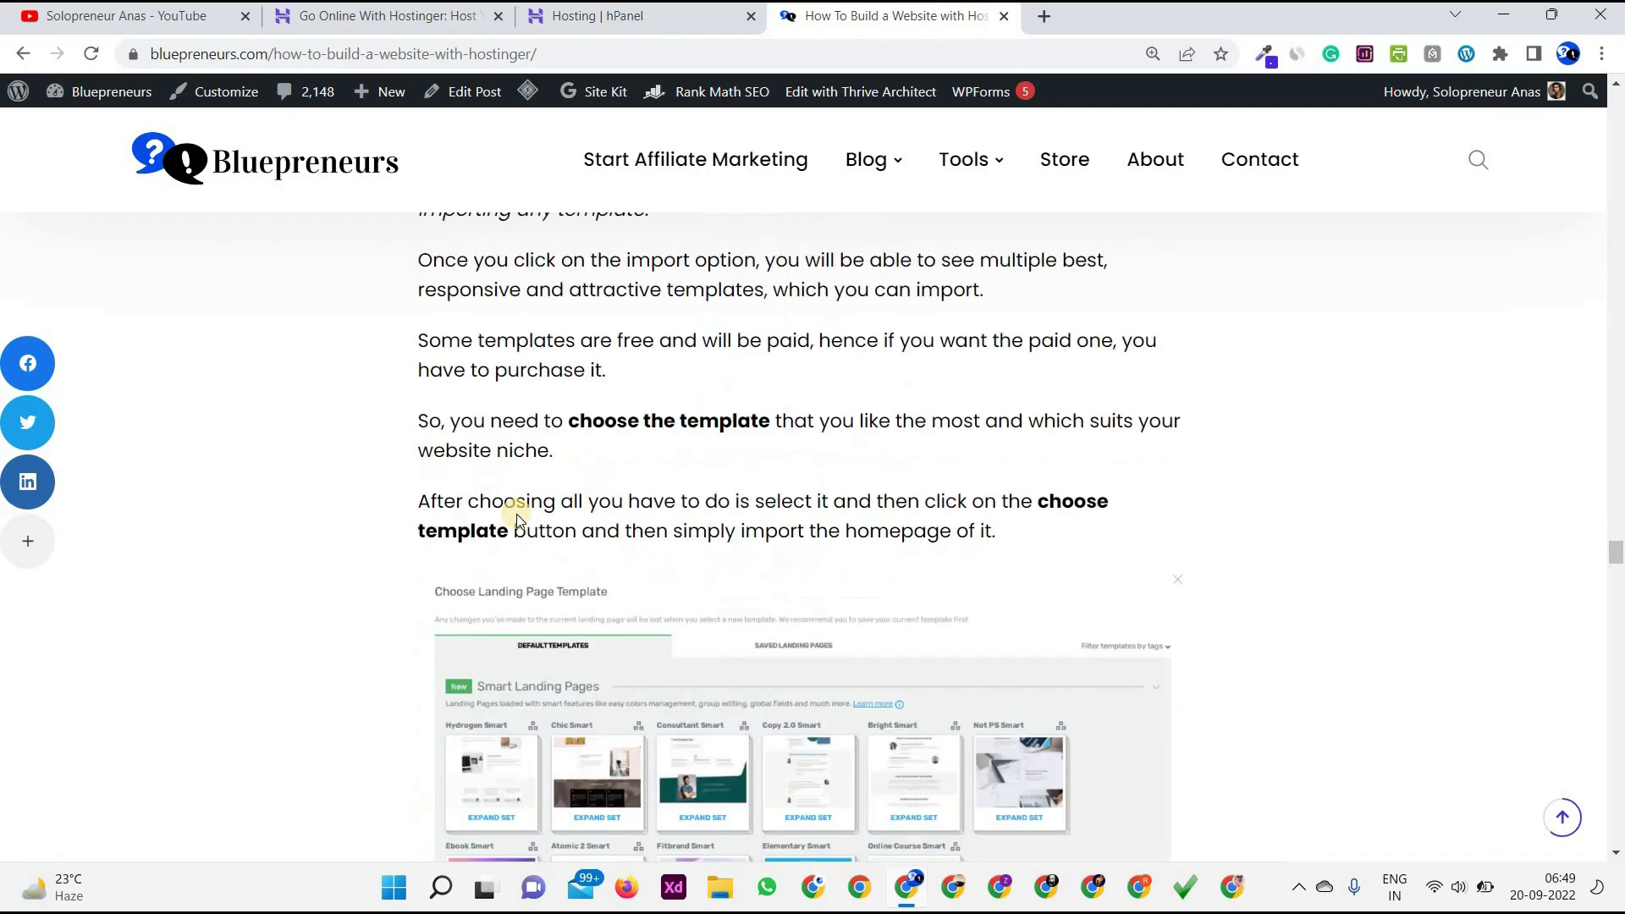
Step: Close the article's tab and return to the Hostinger home page
key(ctrl+w)
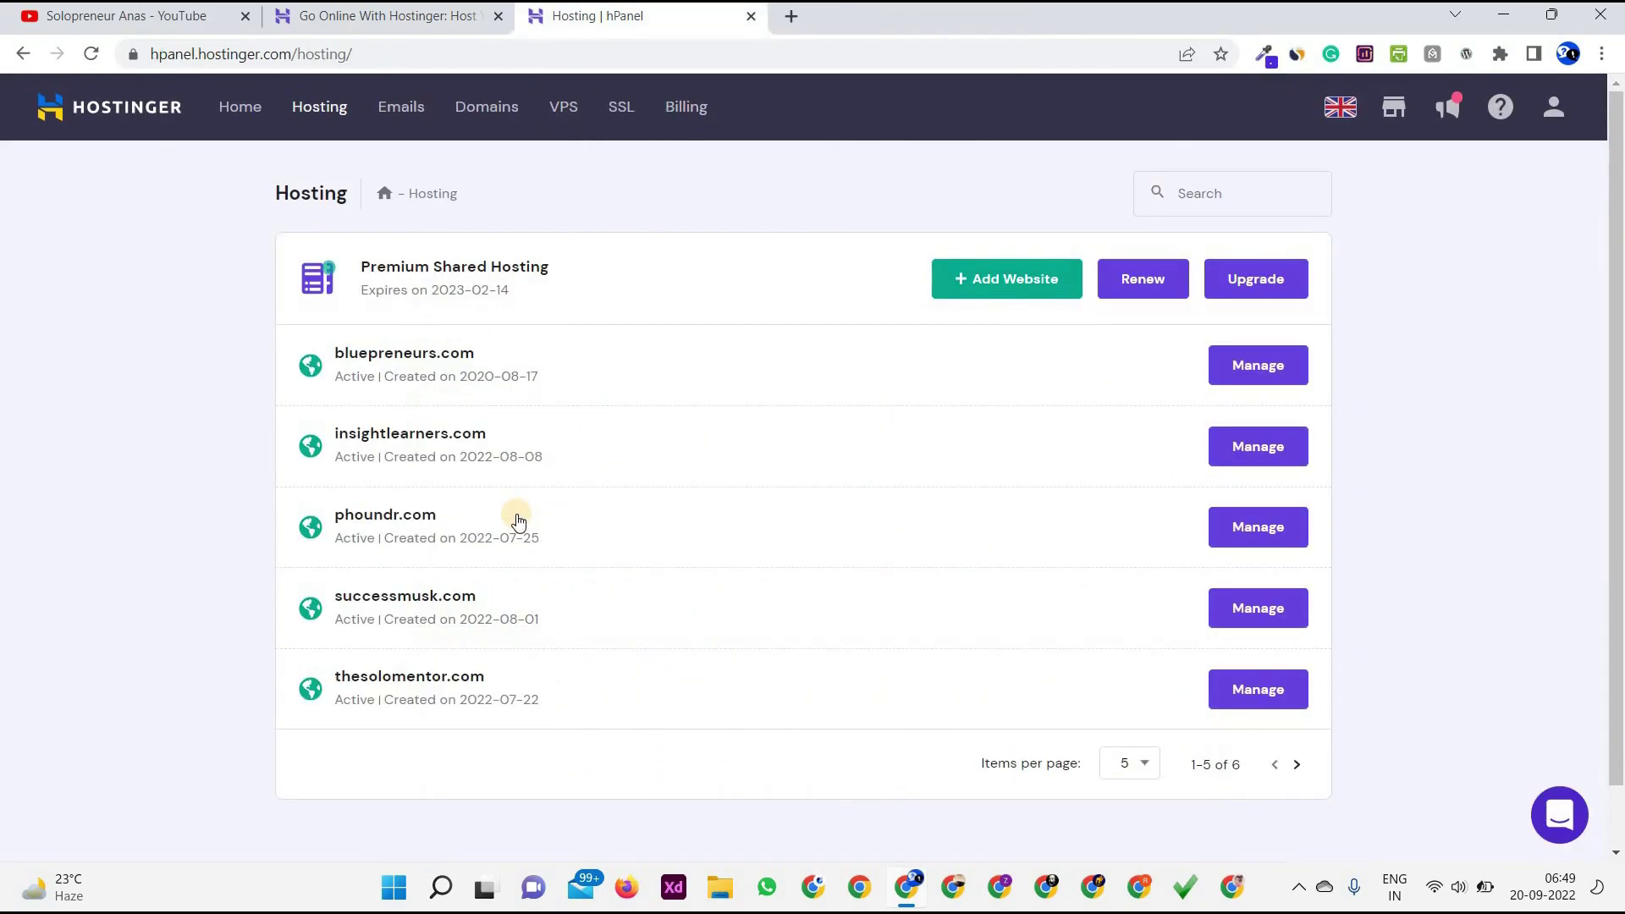
click(391, 24)
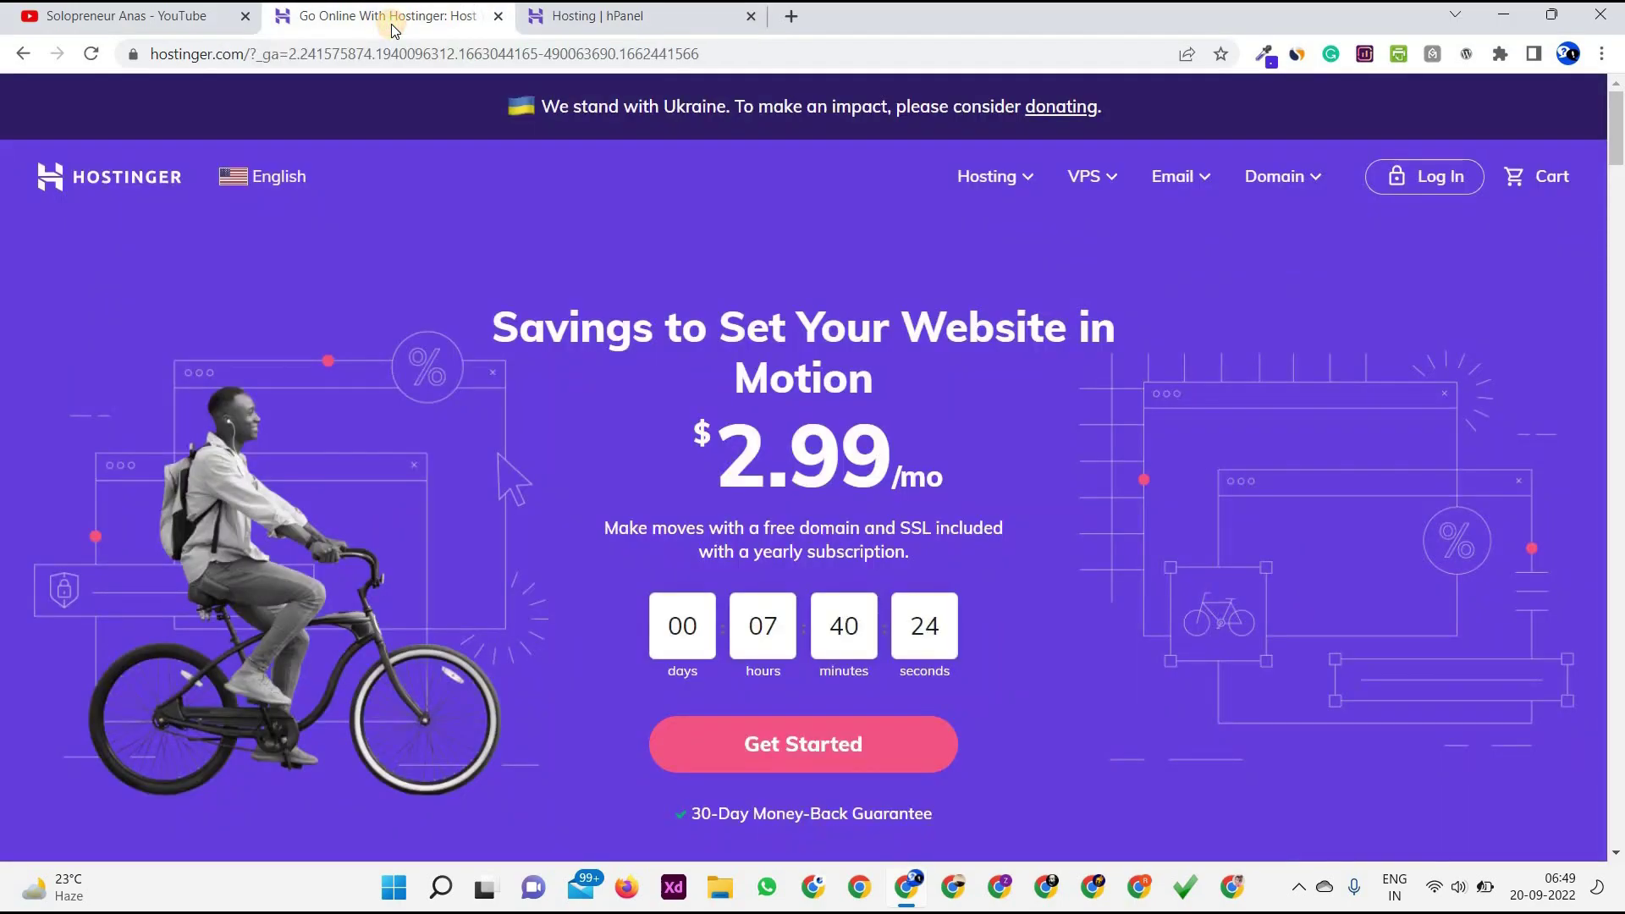